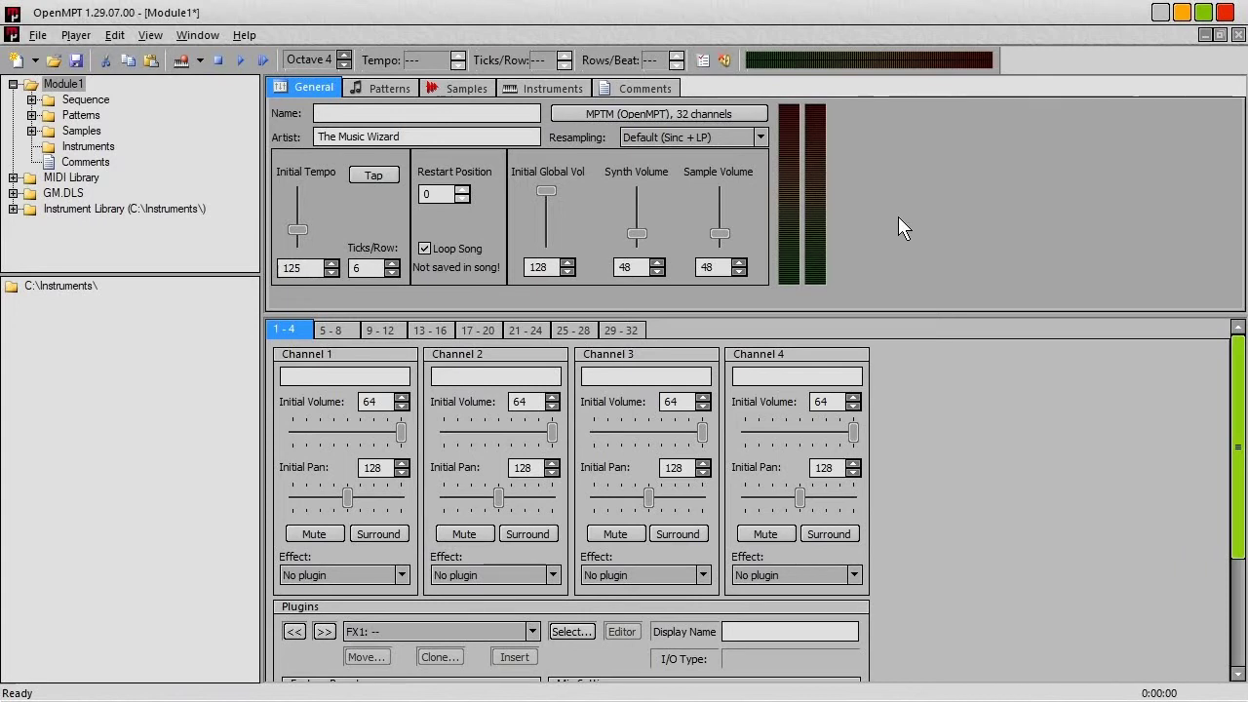
pyautogui.moveTo(248, 698)
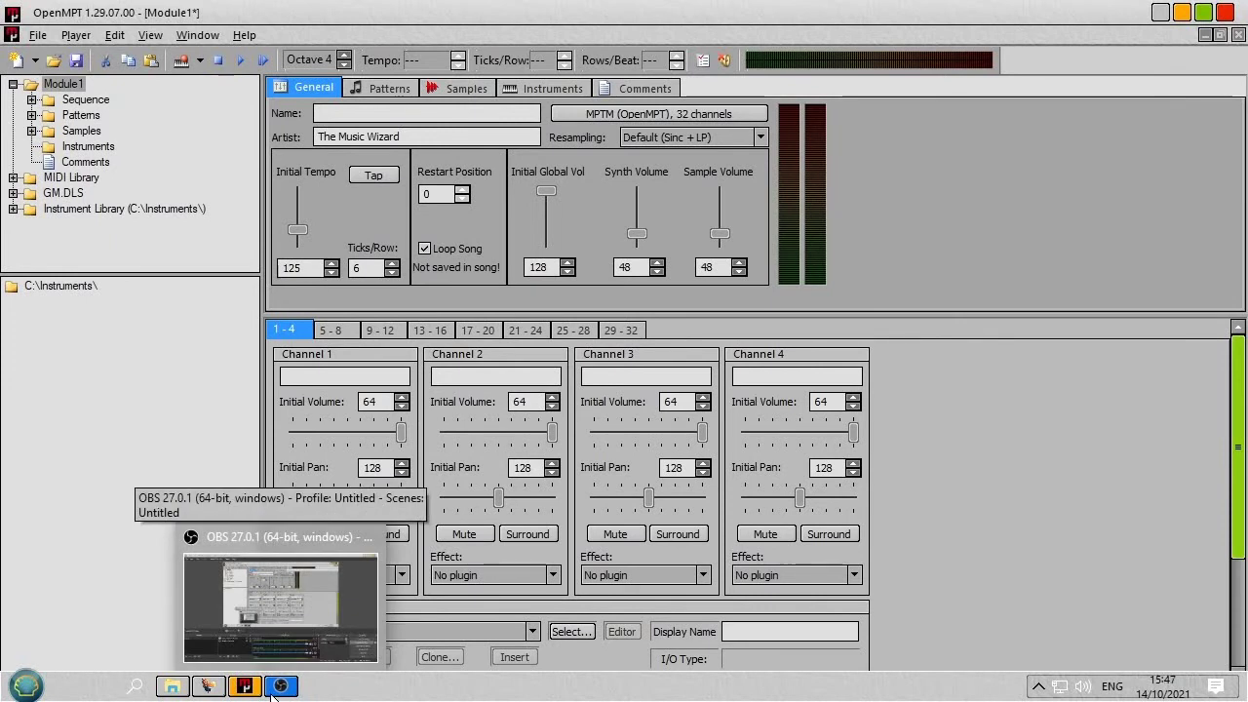
pyautogui.click(277, 686)
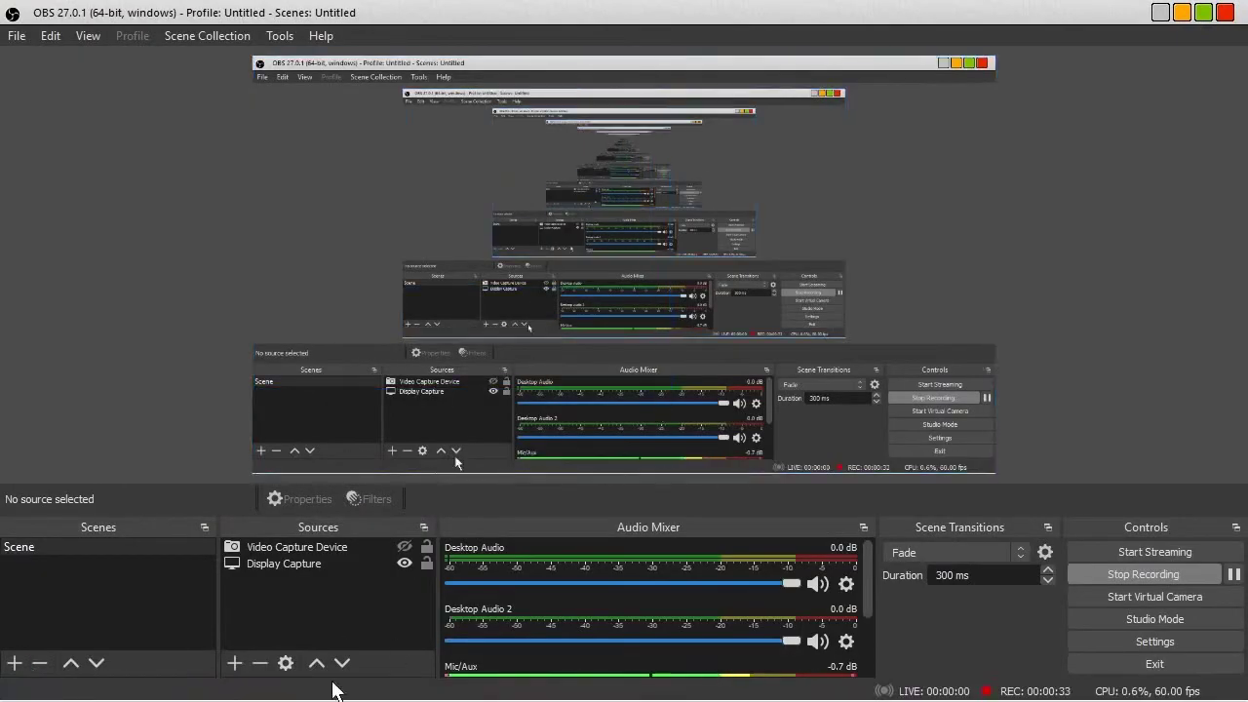
pyautogui.click(249, 689)
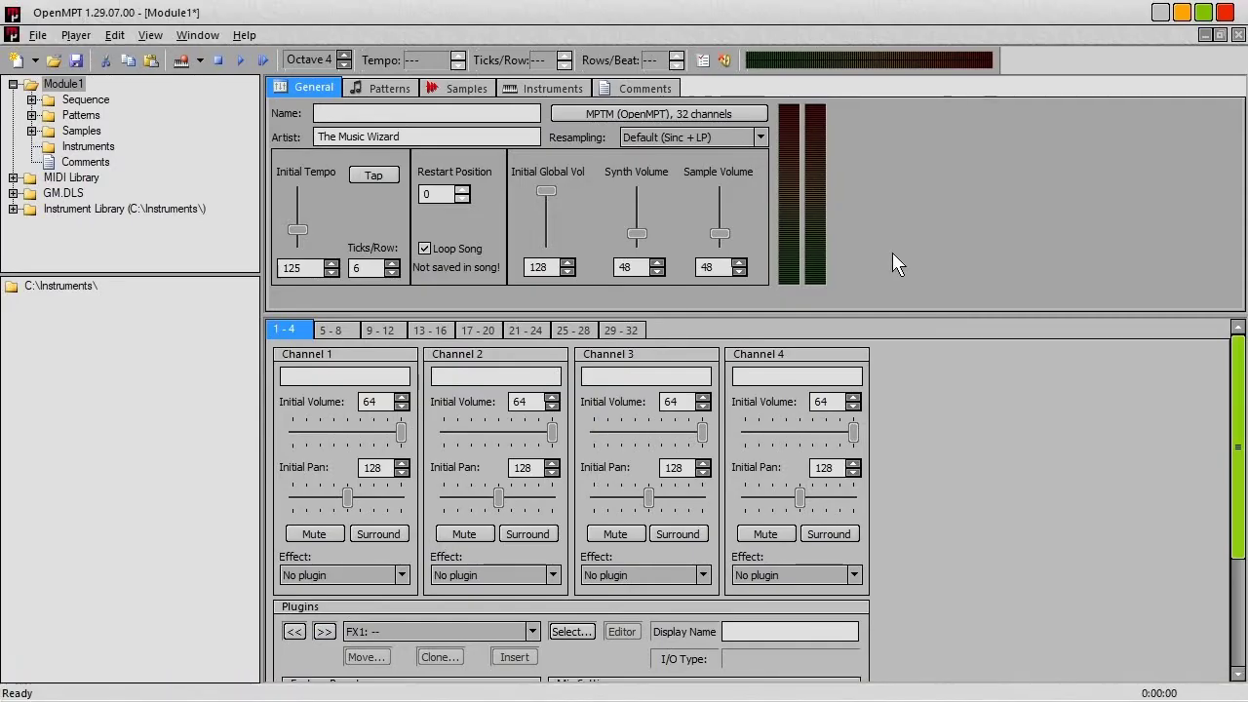
# Switch to the VSTS (7 zipped) folder, open the Organ.7z archive and move its window over the folder window
pyautogui.hotkey('alt', 'Tab')
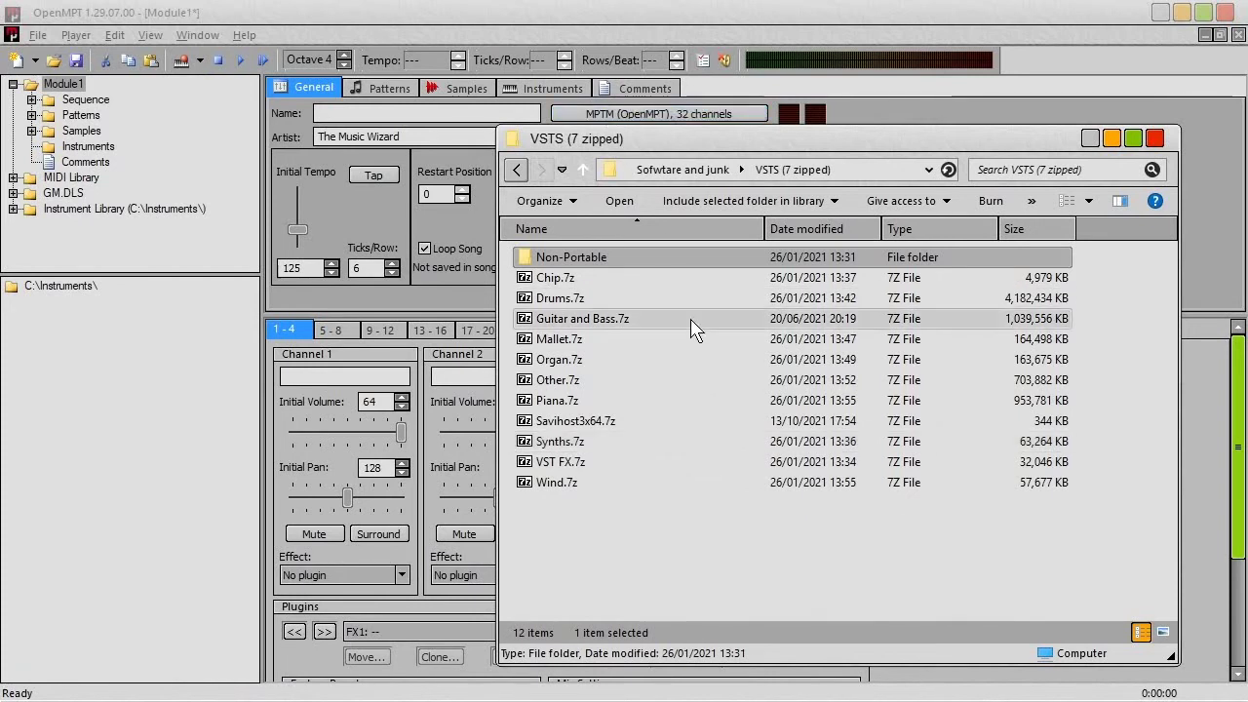
pyautogui.doubleClick(571, 366)
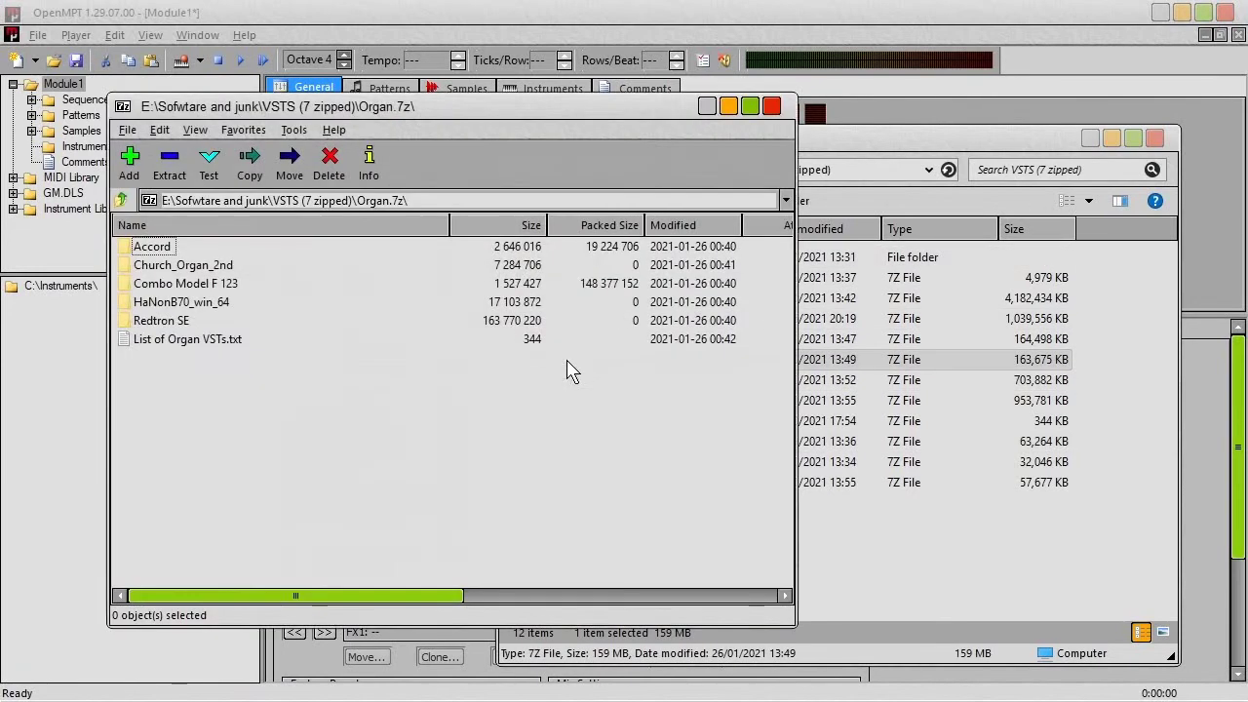
pyautogui.moveTo(401, 107); pyautogui.dragTo(815, 143)
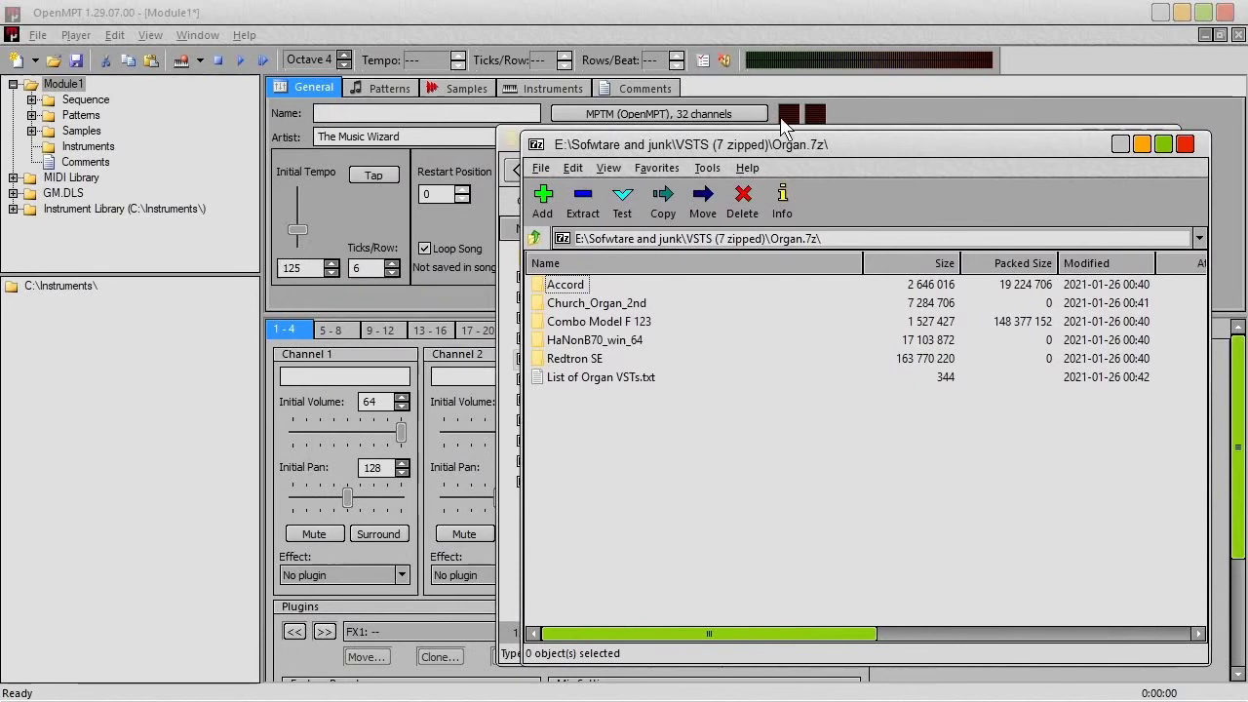
# Examine the plugin files stored in the archive's Accord and Redtron SE folders
pyautogui.doubleClick(564, 285)
pyautogui.doubleClick(564, 289)
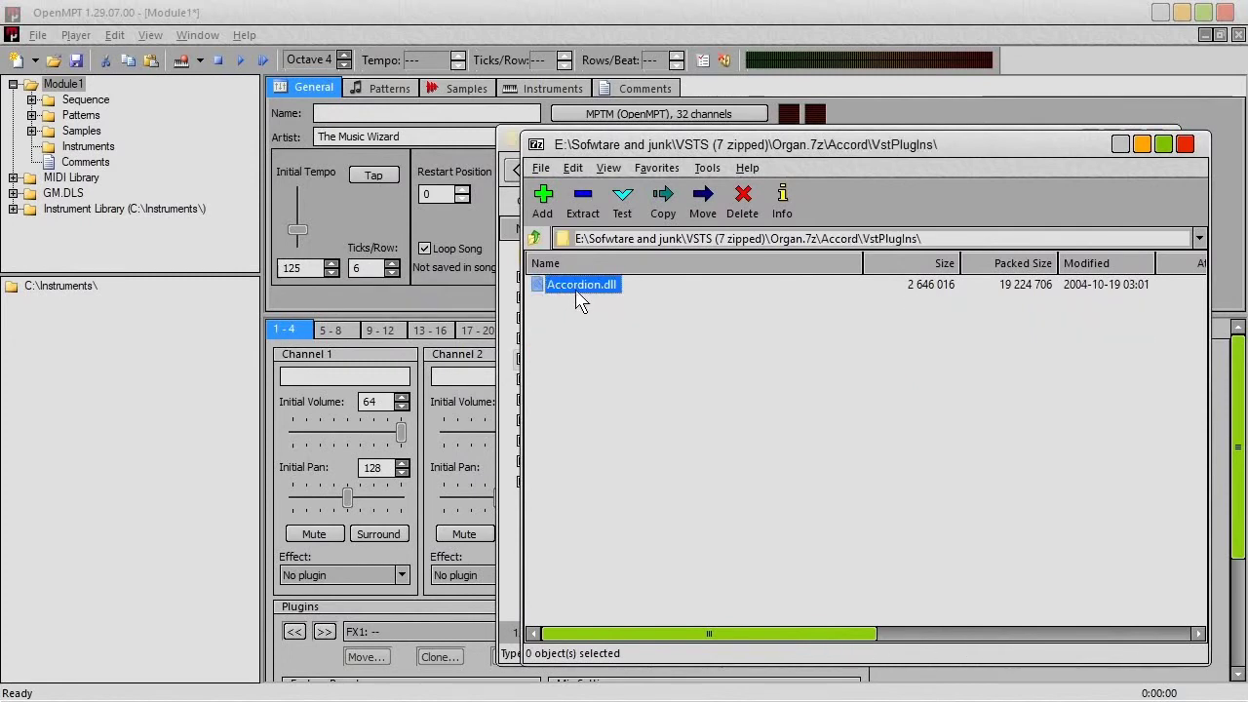
pyautogui.click(535, 239)
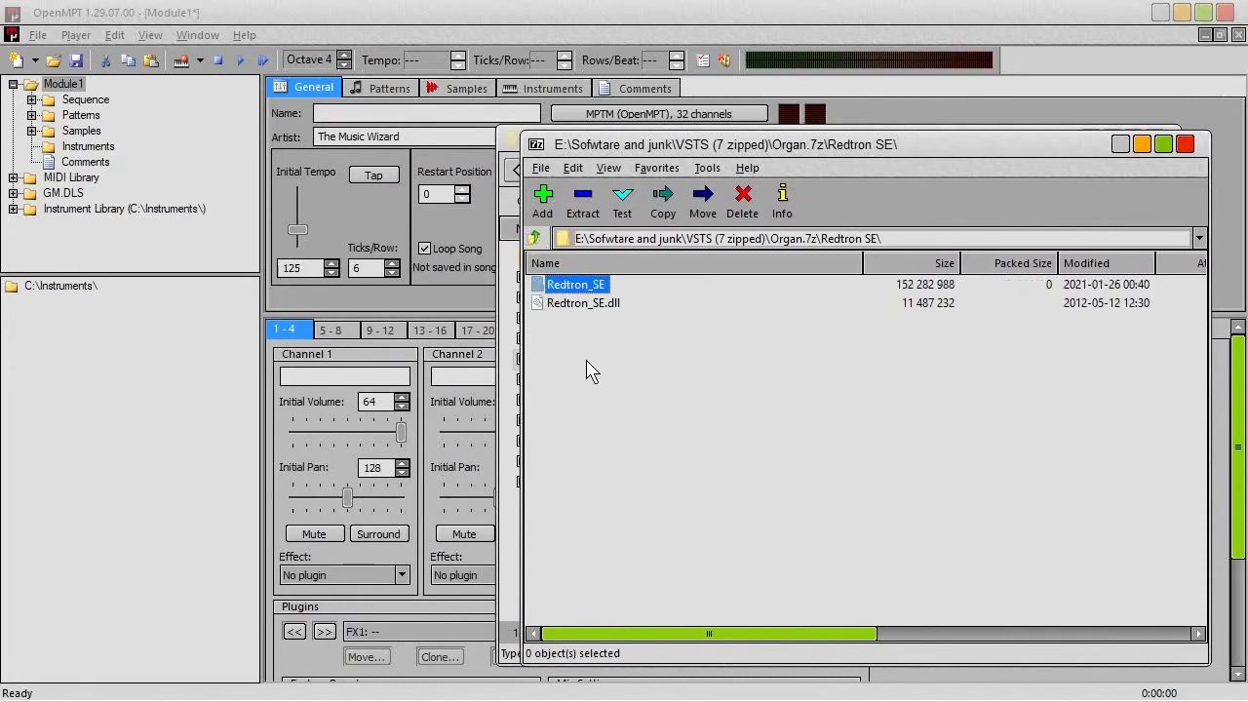
pyautogui.click(583, 304)
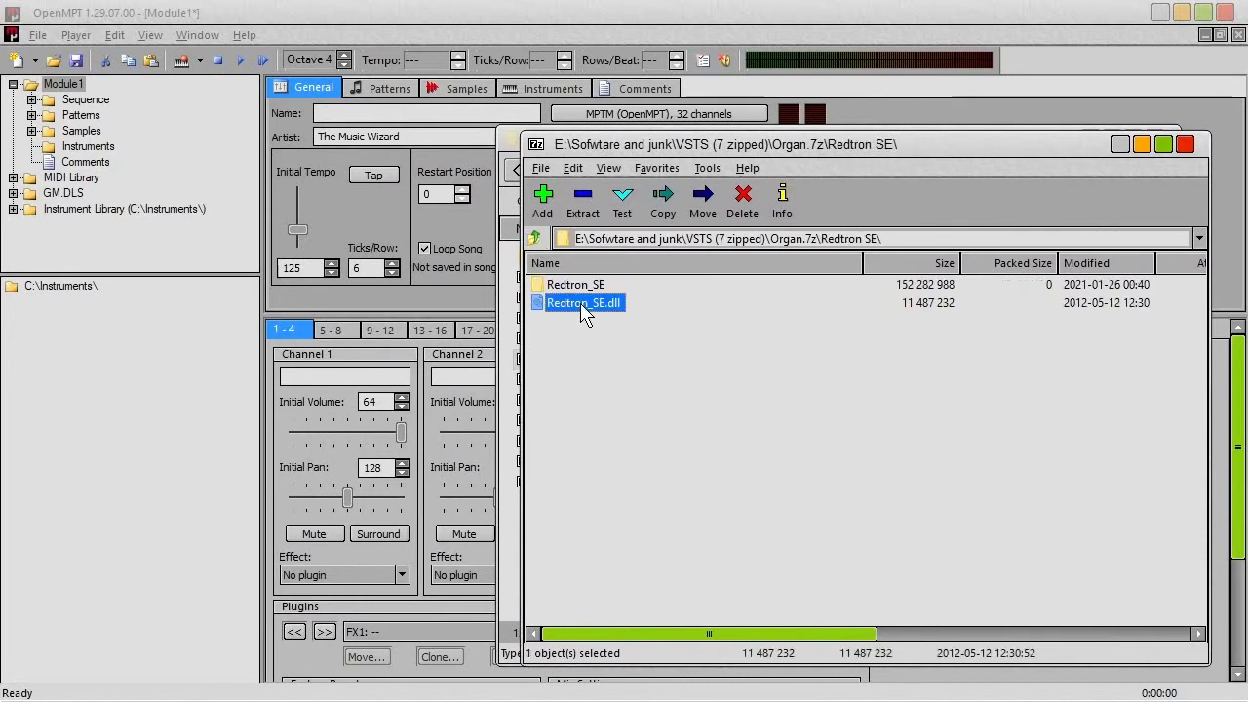
pyautogui.click(574, 289)
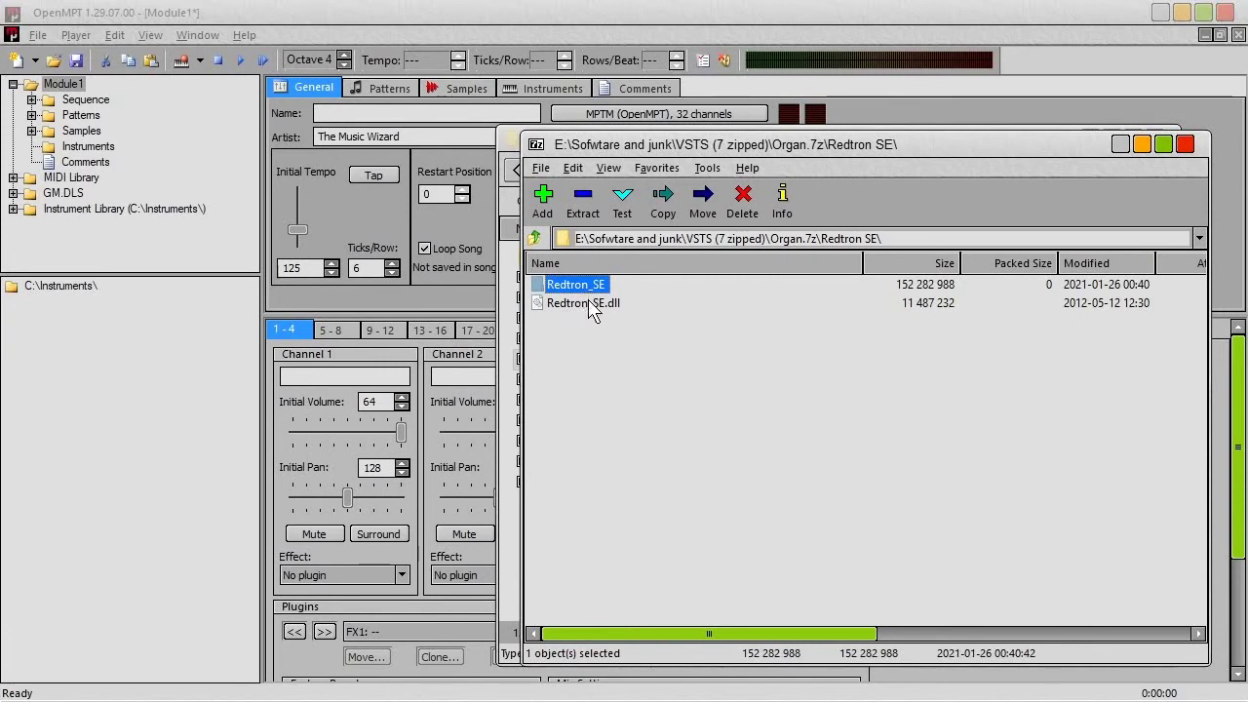
pyautogui.click(594, 310)
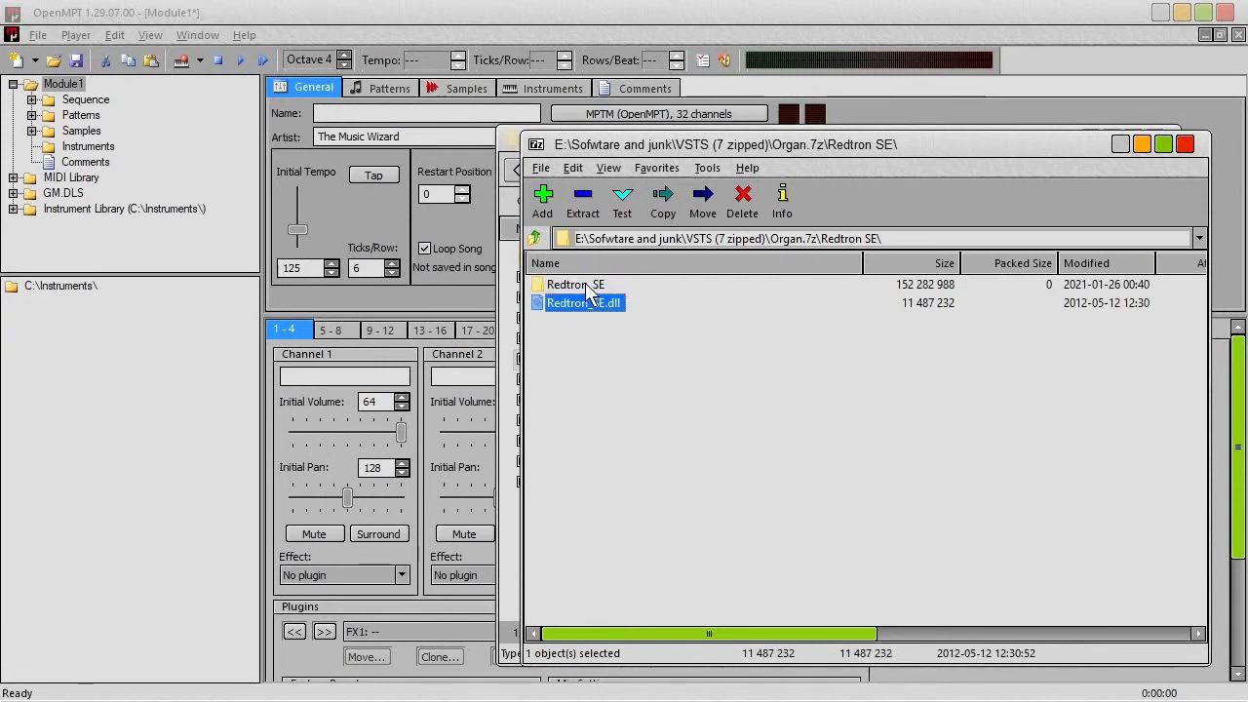
pyautogui.doubleClick(591, 289)
pyautogui.press('BackSpace')
pyautogui.press('BackSpace')
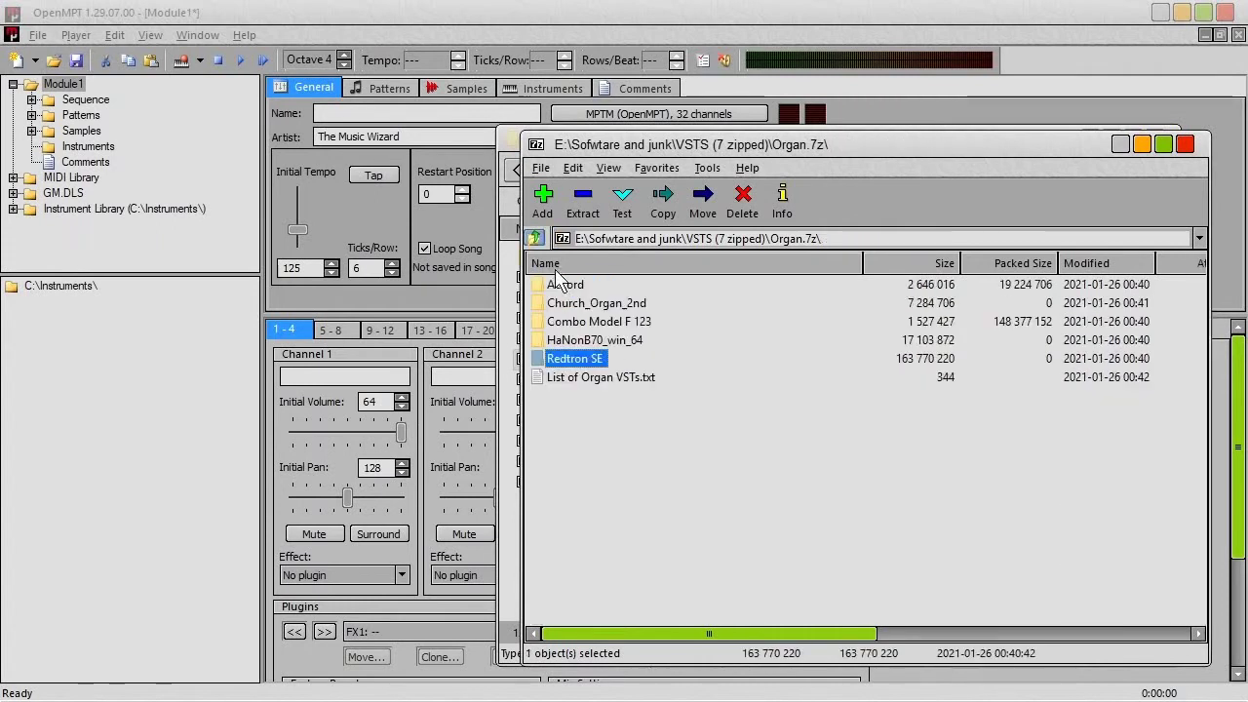
pyautogui.doubleClick(575, 290)
pyautogui.doubleClick(570, 290)
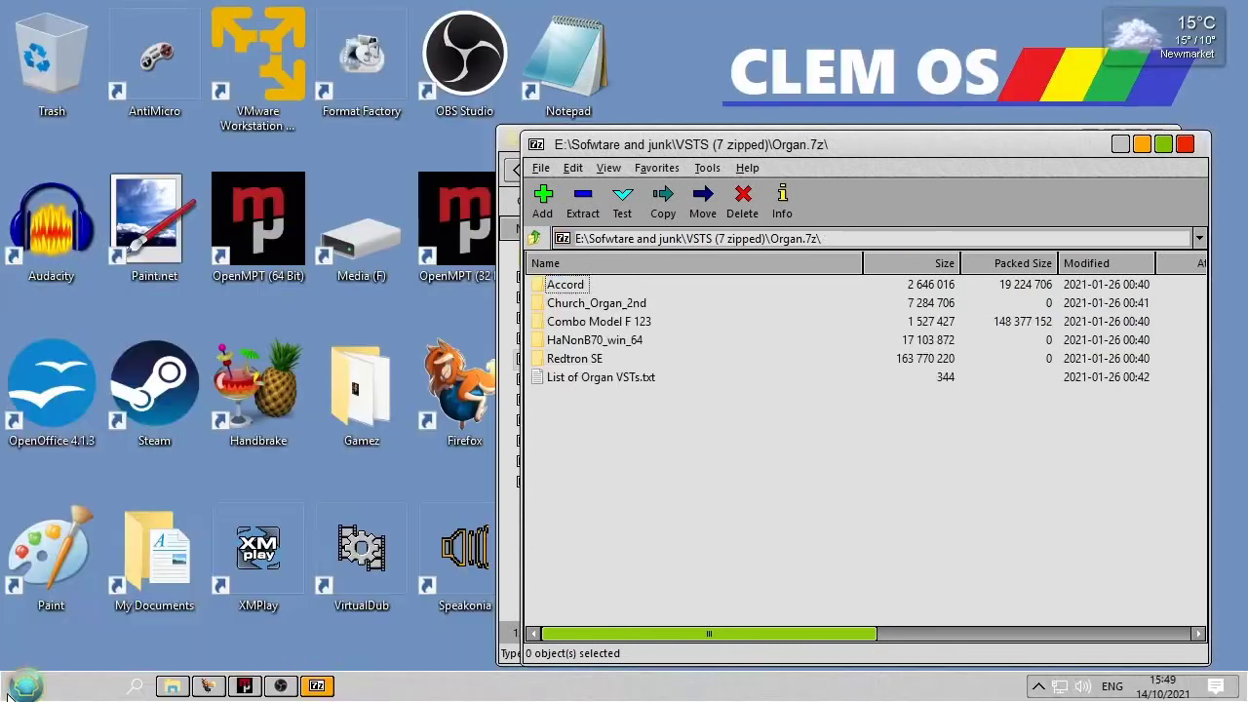
# Open the VST folder on Local Disk (C:) and place its window beside the Organ.7z archive
pyautogui.press('super')
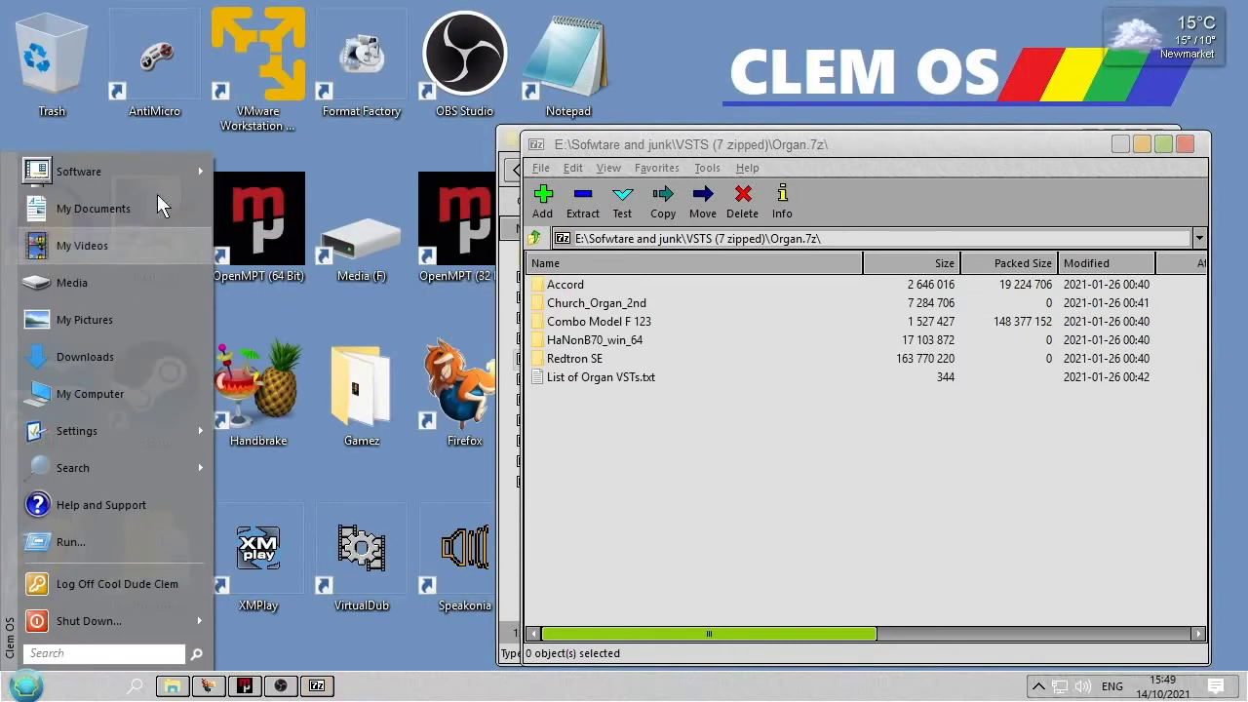
pyautogui.moveTo(106, 400); pyautogui.dragTo(105, 400)
pyautogui.doubleClick(729, 530)
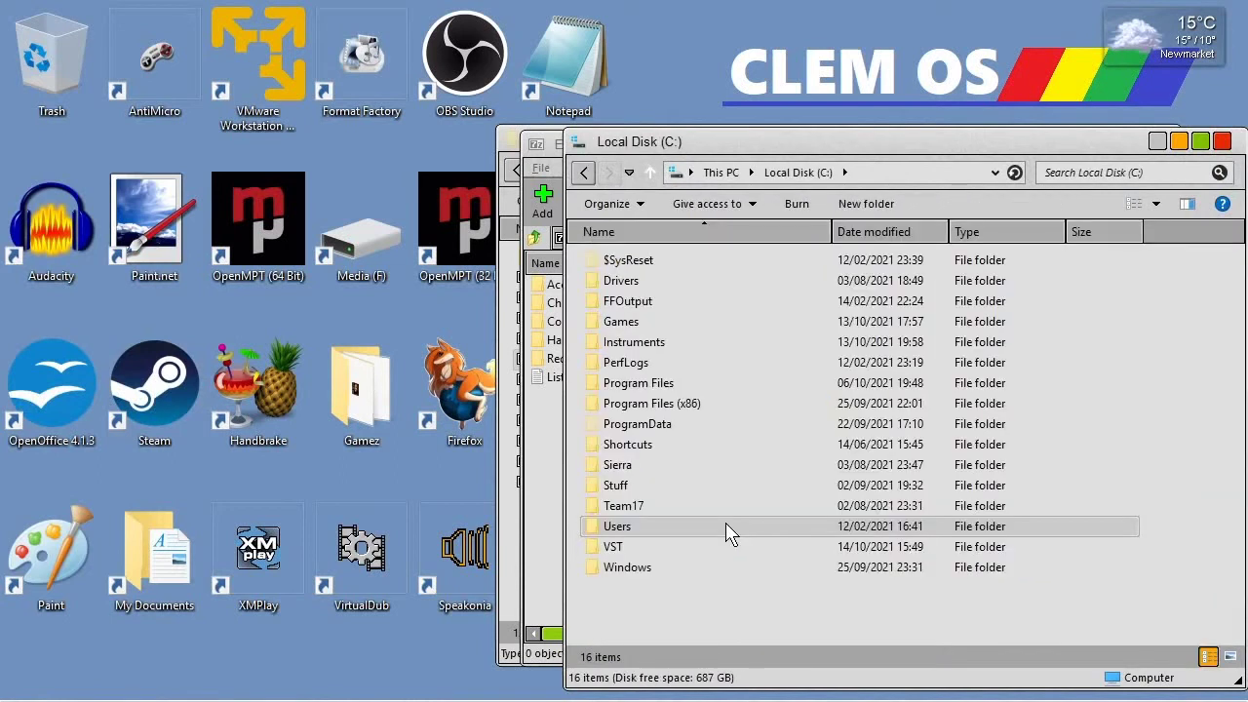
pyautogui.doubleClick(609, 551)
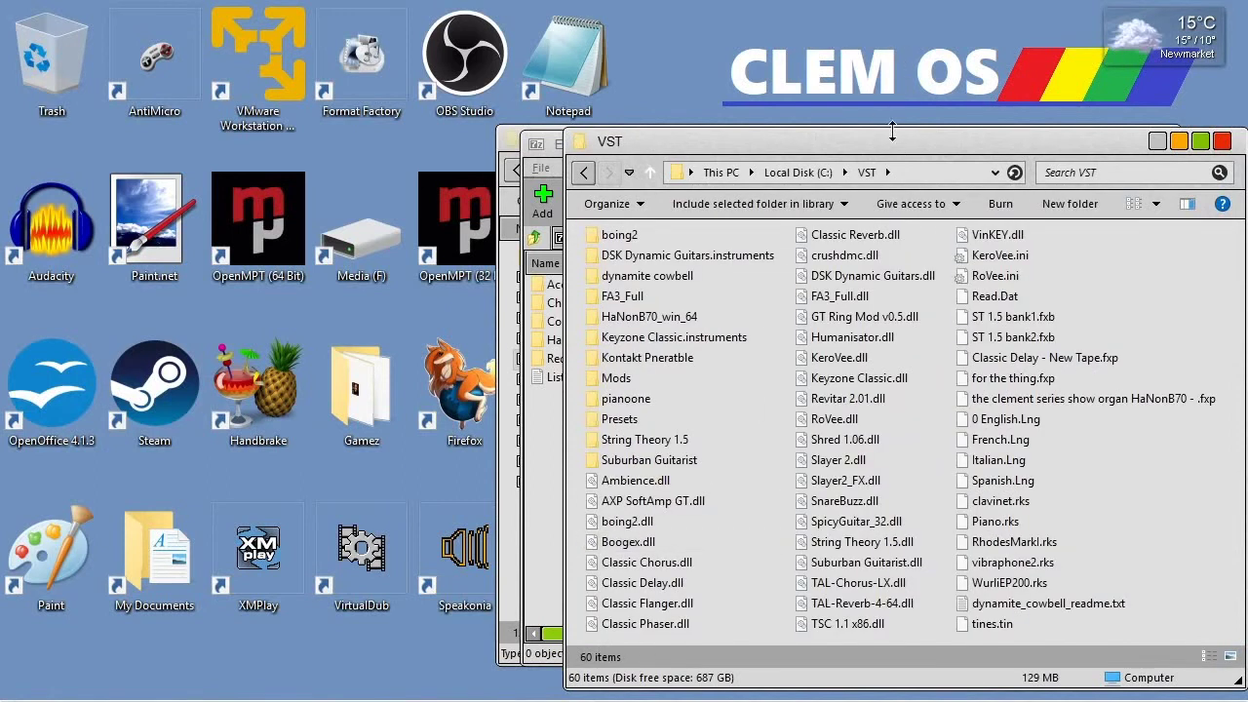
pyautogui.moveTo(891, 146); pyautogui.dragTo(429, 146)
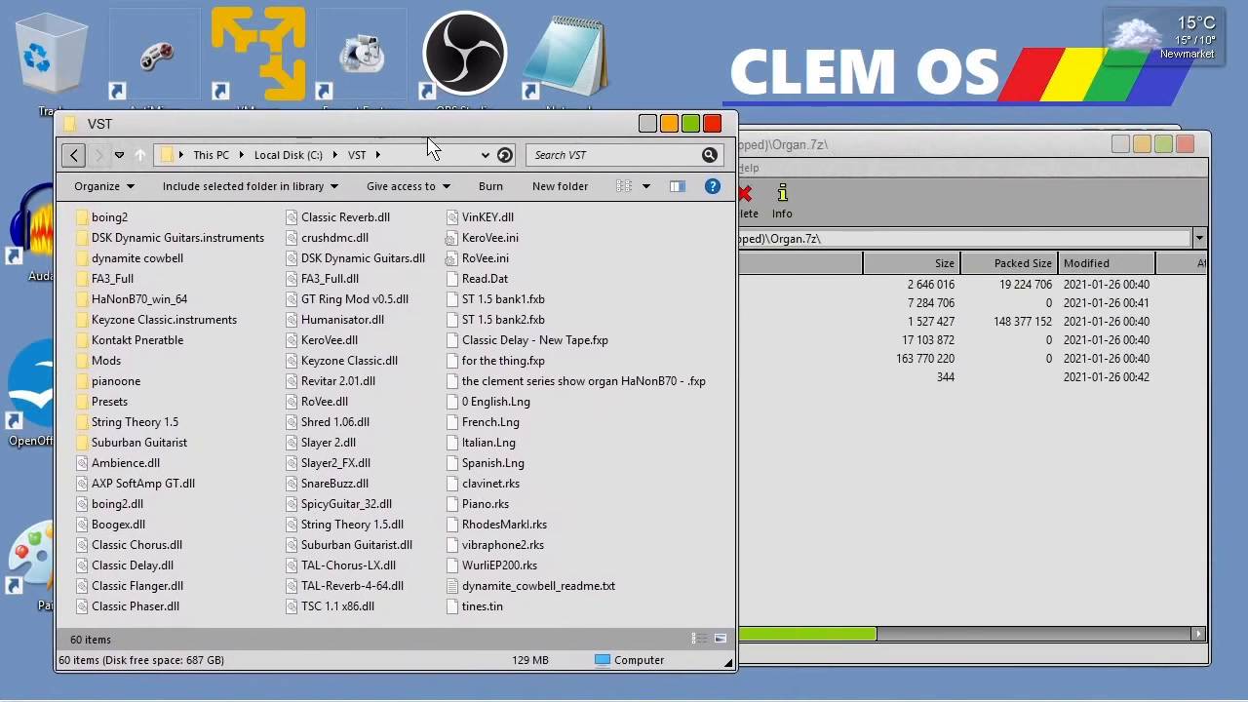
# Copy Accordion.dll from the archive's Accord\VstPlugIns folder into the C:\VST folder
pyautogui.click(846, 146)
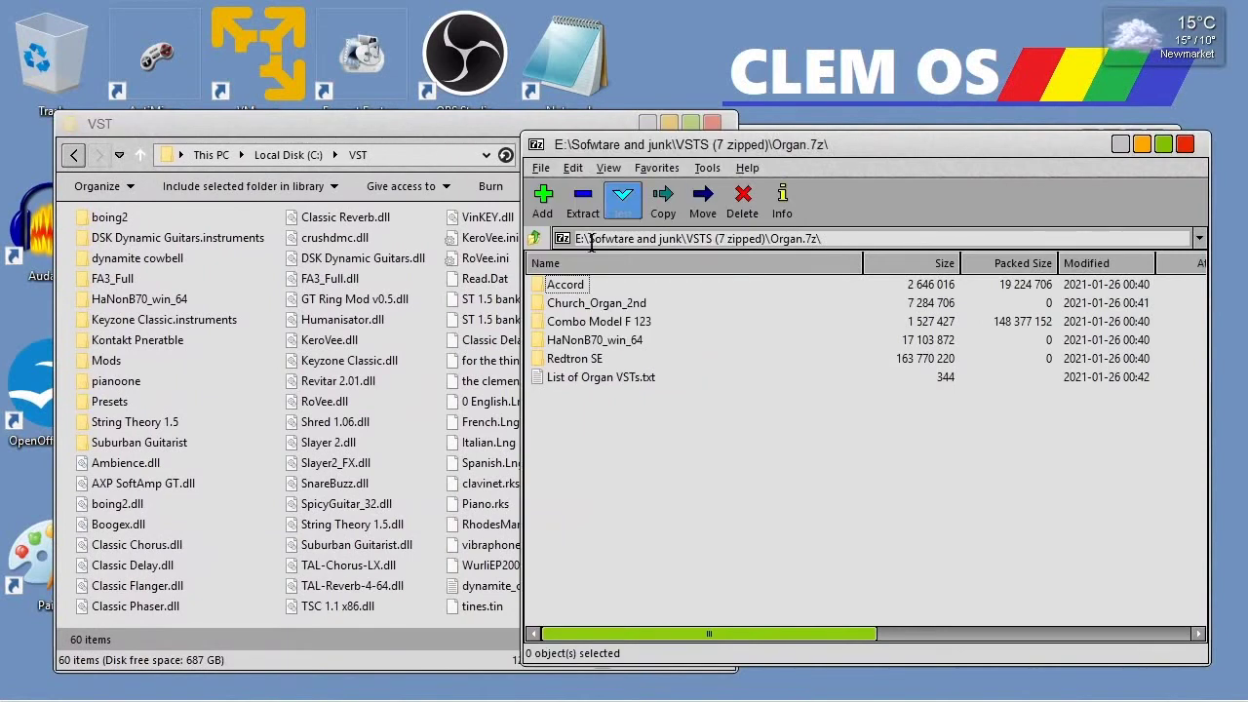
pyautogui.click(576, 288)
pyautogui.click(576, 360)
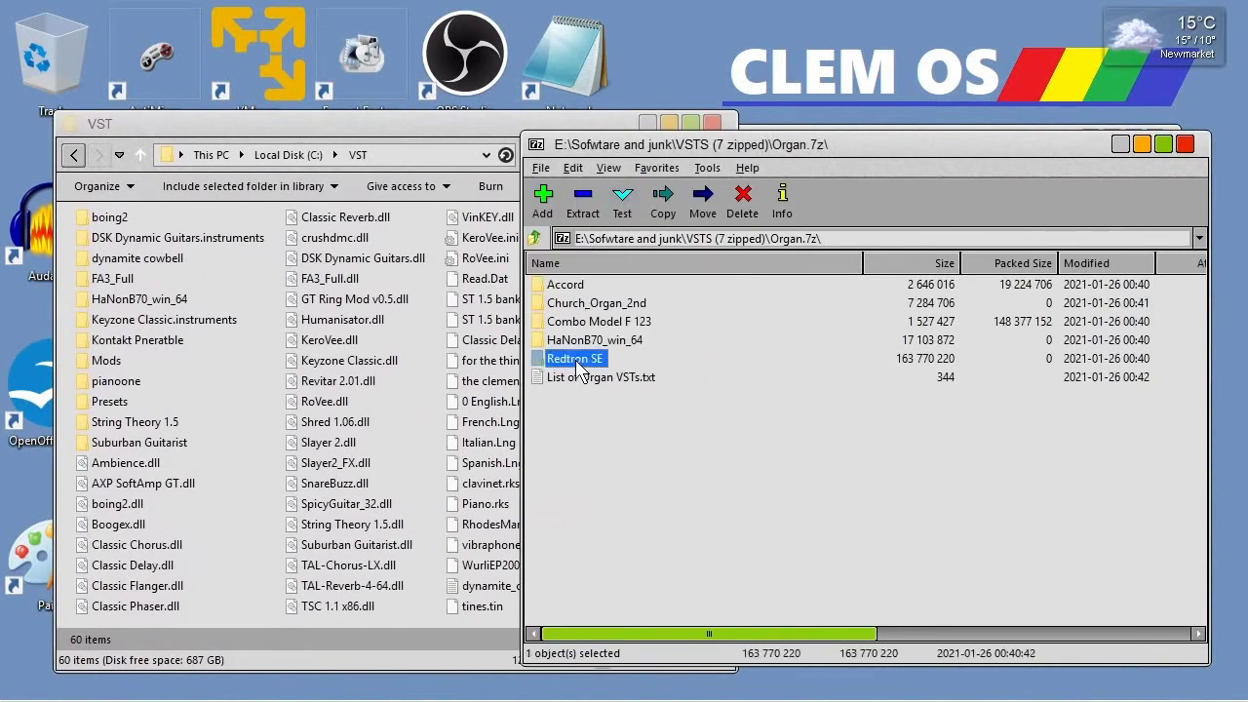
pyautogui.doubleClick(558, 285)
pyautogui.doubleClick(558, 288)
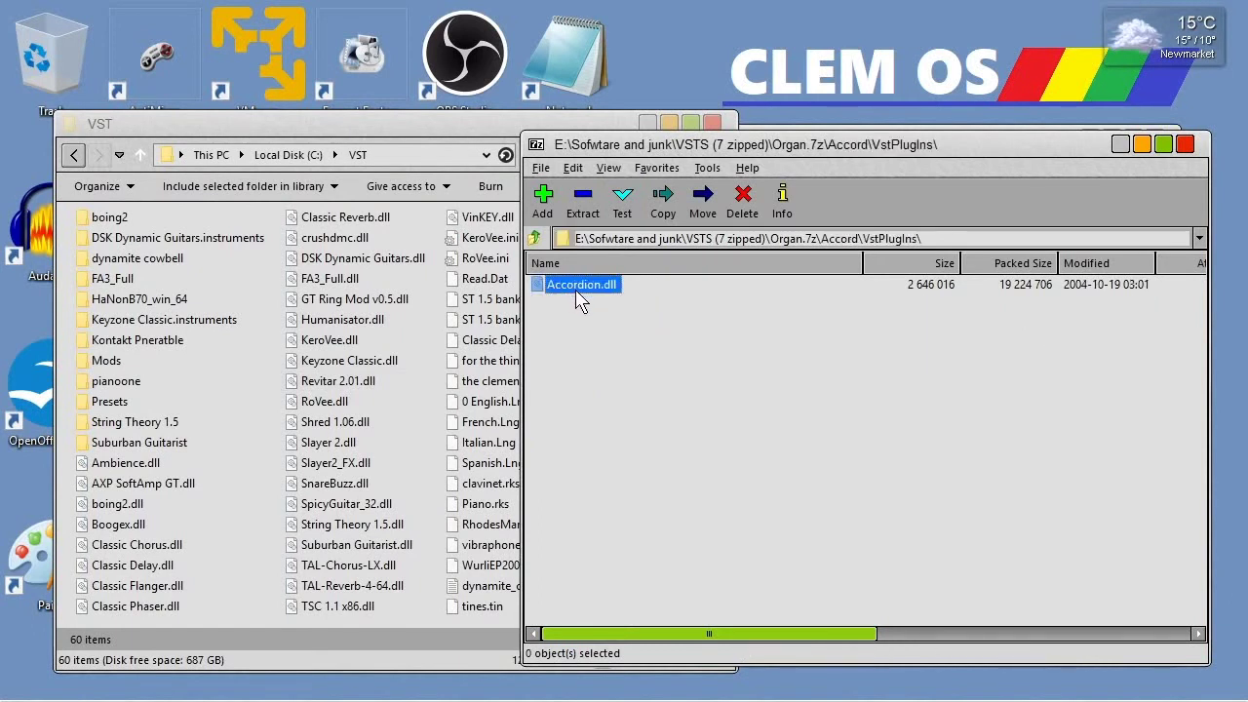
pyautogui.click(255, 531)
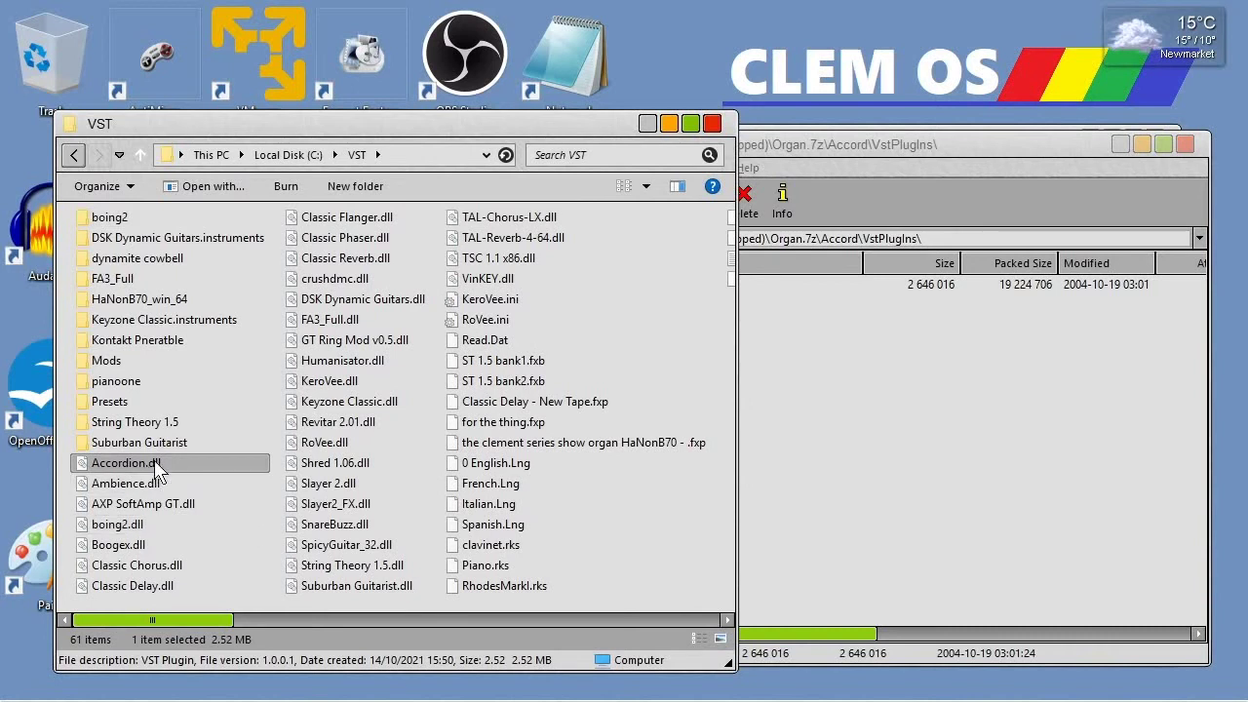
# Copy the Redtron_SE folder and Redtron_SE.dll from the archive's Redtron SE folder into C:\VST
pyautogui.click(1173, 141)
pyautogui.press('BackSpace')
pyautogui.press('BackSpace')
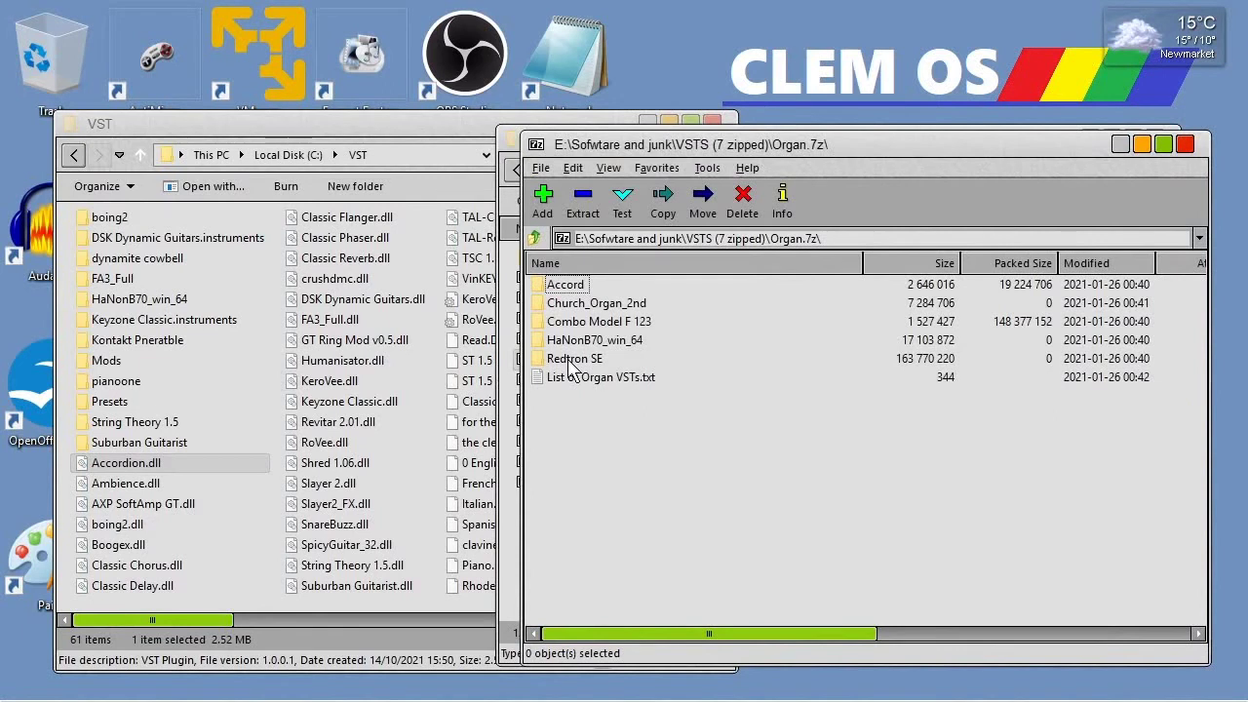
pyautogui.doubleClick(572, 362)
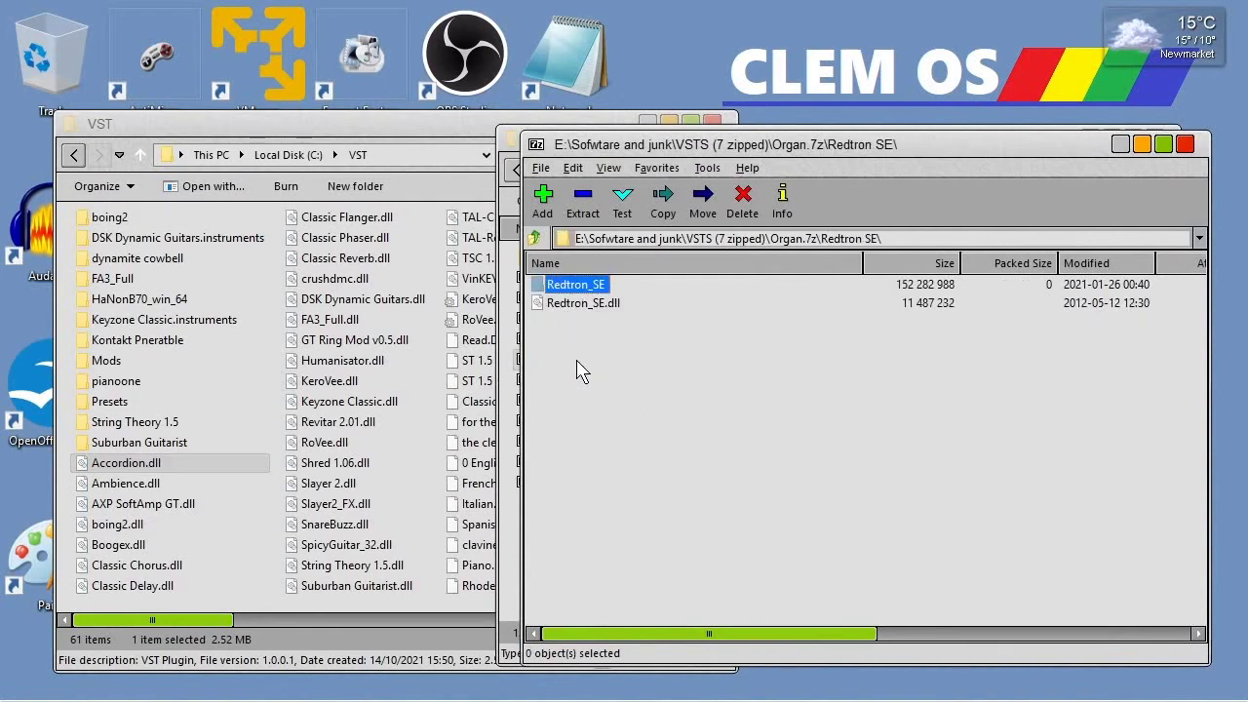
pyautogui.moveTo(580, 310); pyautogui.dragTo(422, 449)
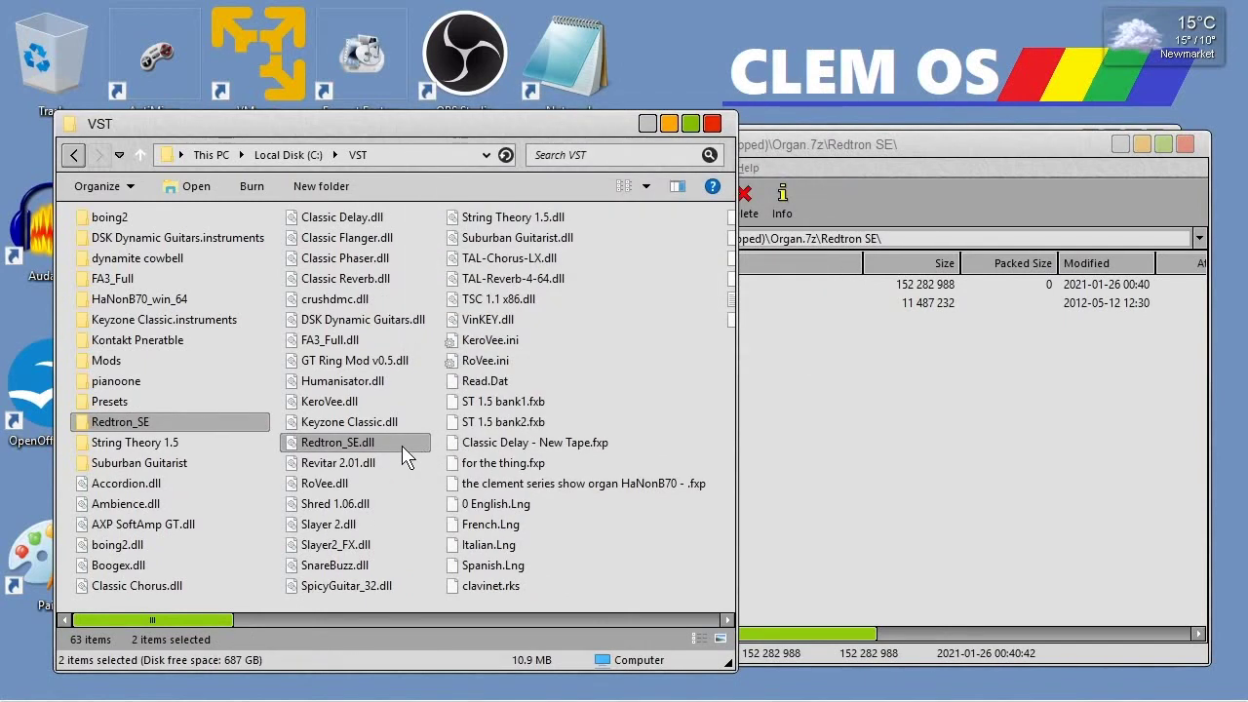
pyautogui.click(128, 425)
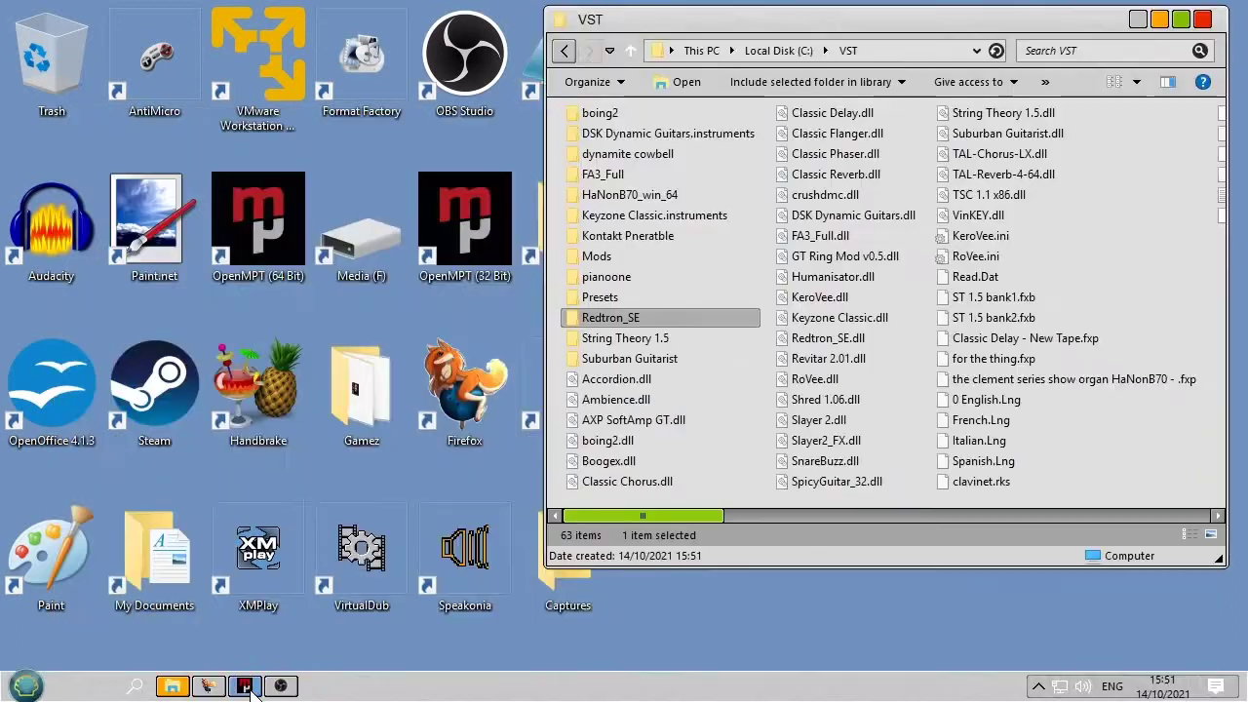
# Switch to OpenMPT, add Accordion.dll from C:\VST as a new plugin in slot FX01, and show its instrument settings
pyautogui.click(245, 686)
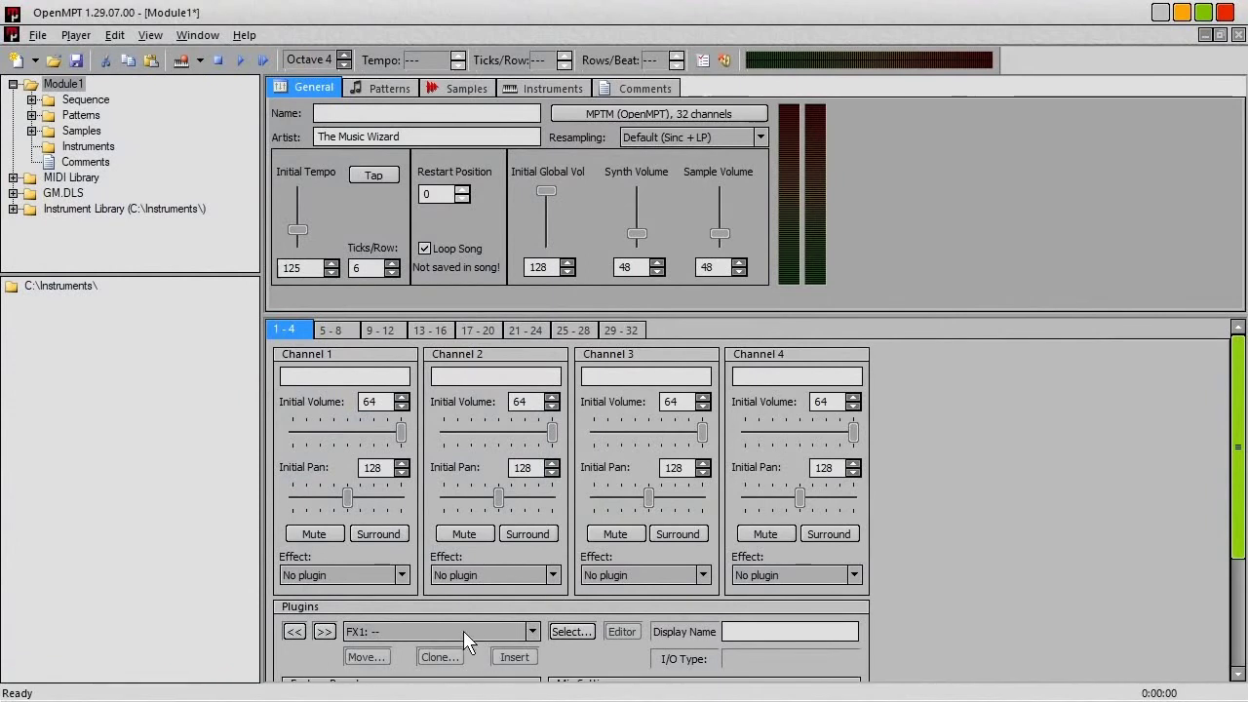
pyautogui.scroll(-5, 1239, 502)
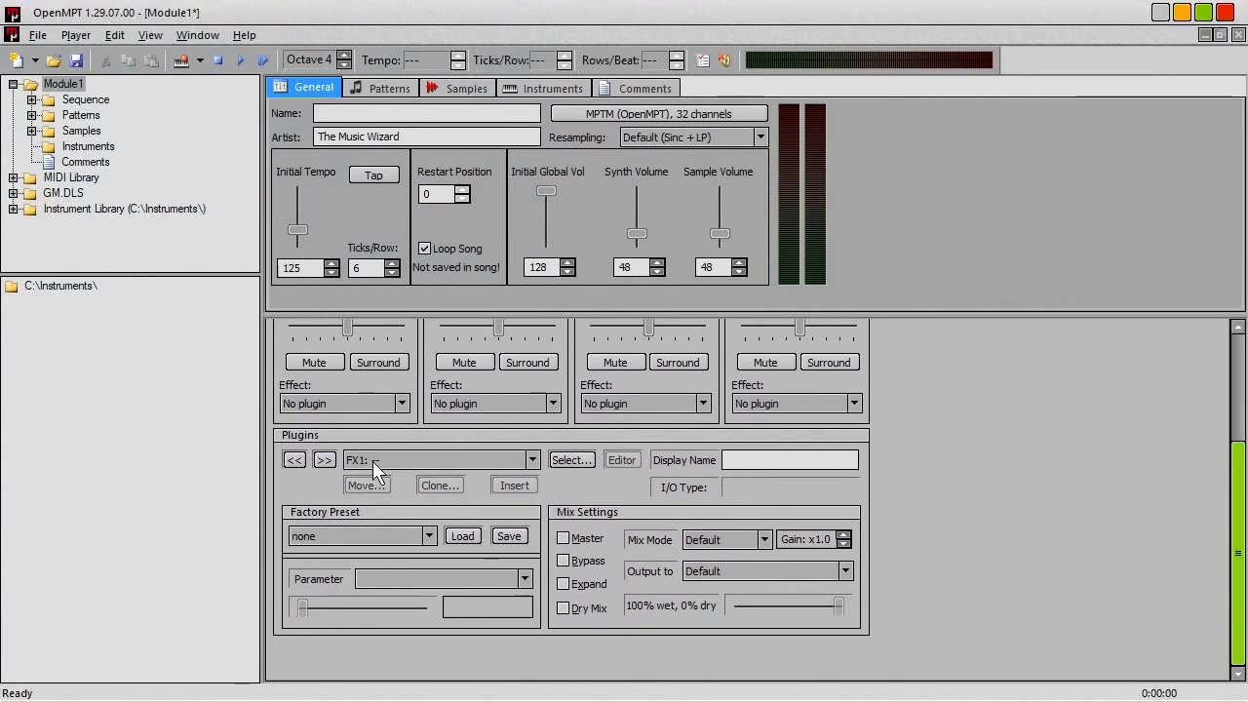
pyautogui.click(572, 461)
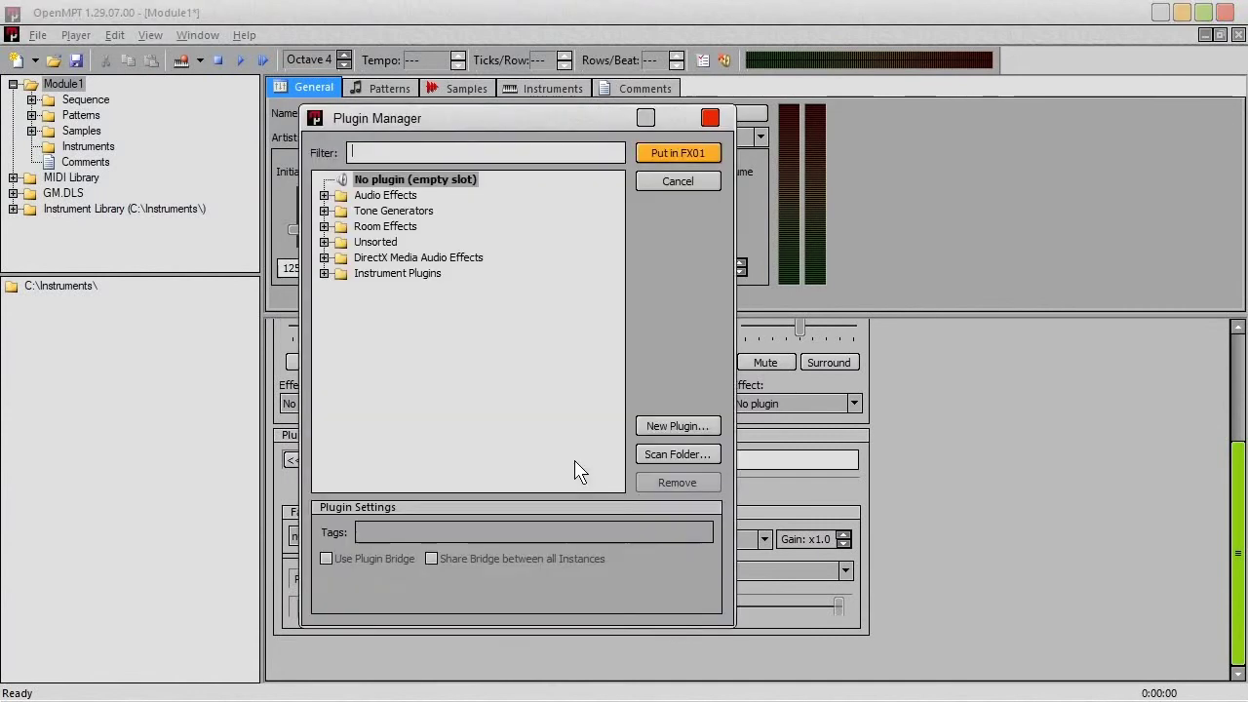
pyautogui.click(664, 426)
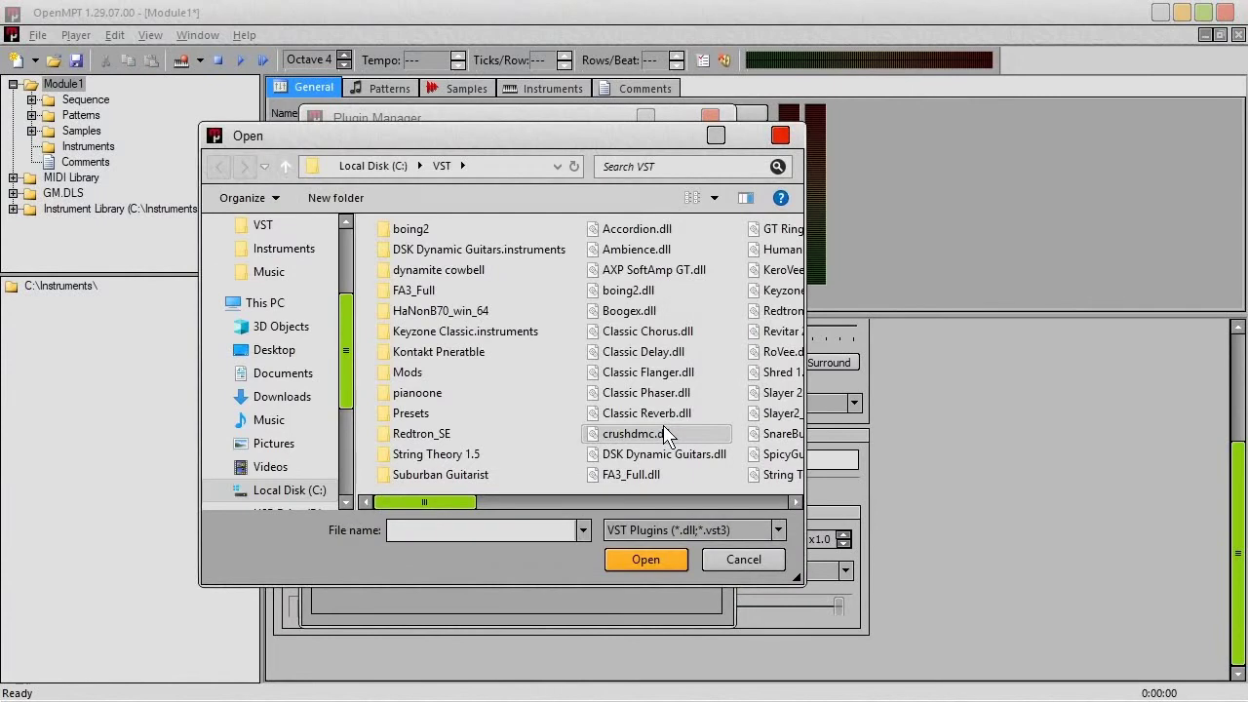
pyautogui.click(643, 232)
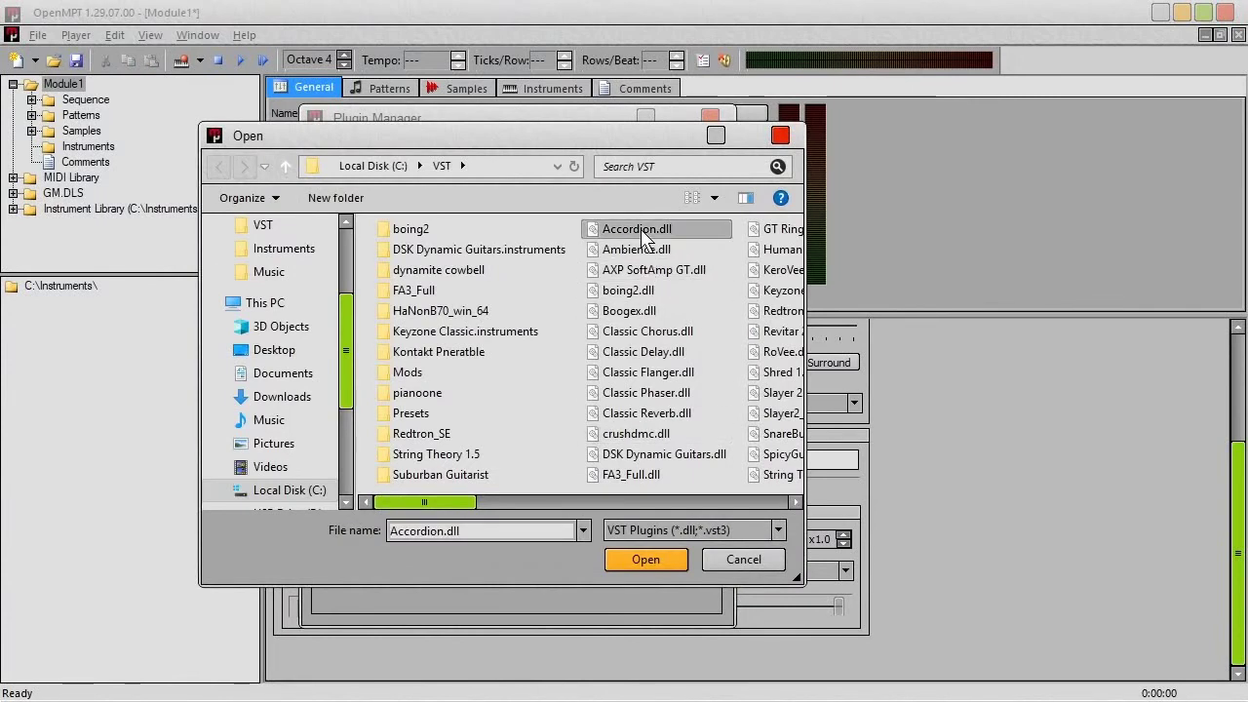
pyautogui.click(648, 560)
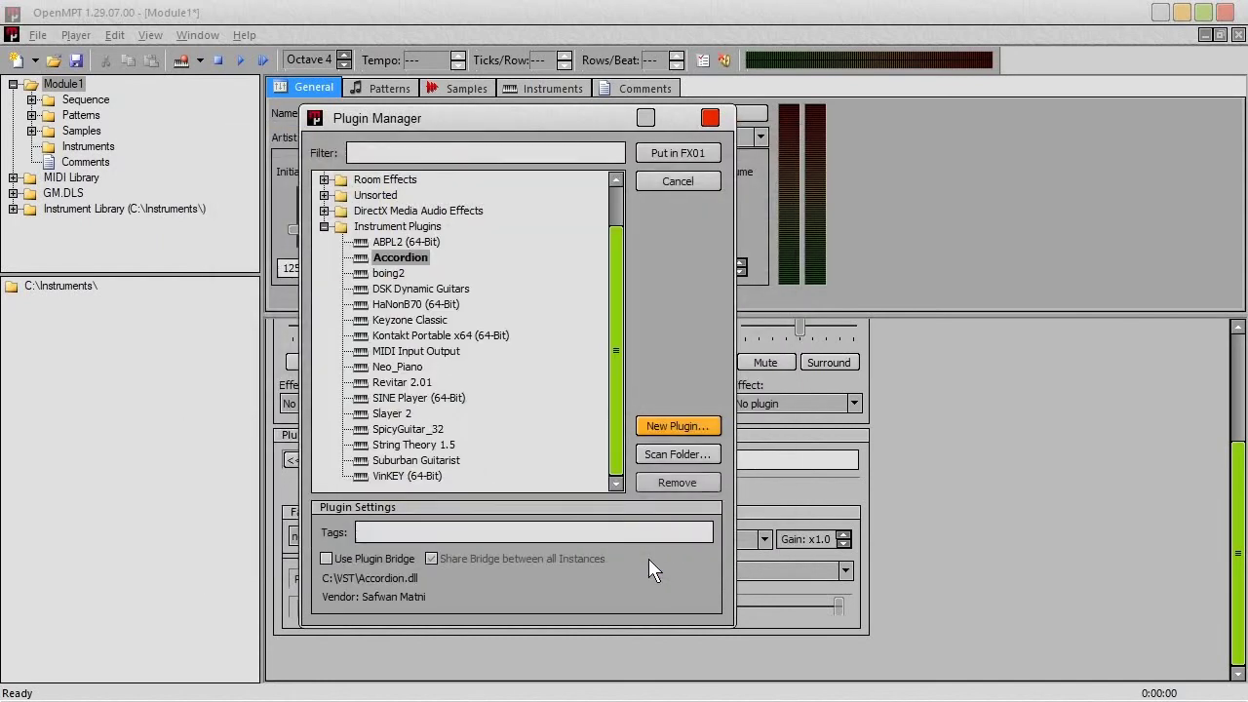
pyautogui.click(663, 154)
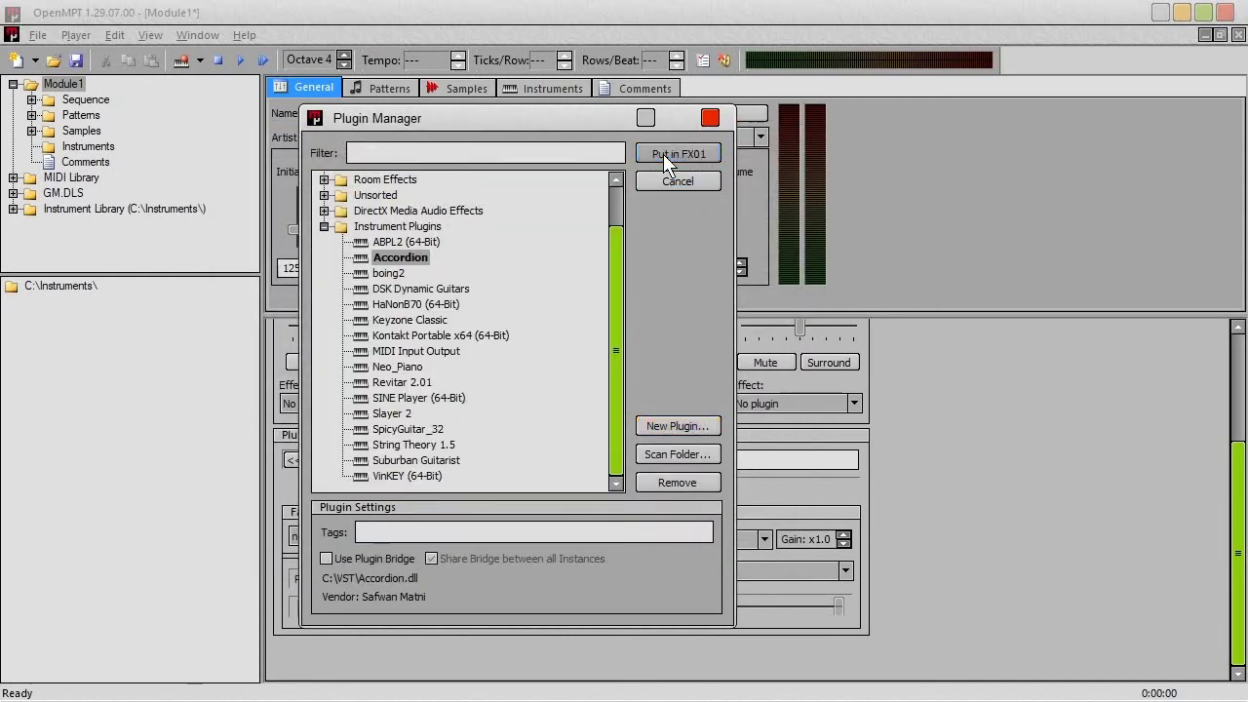
pyautogui.click(526, 88)
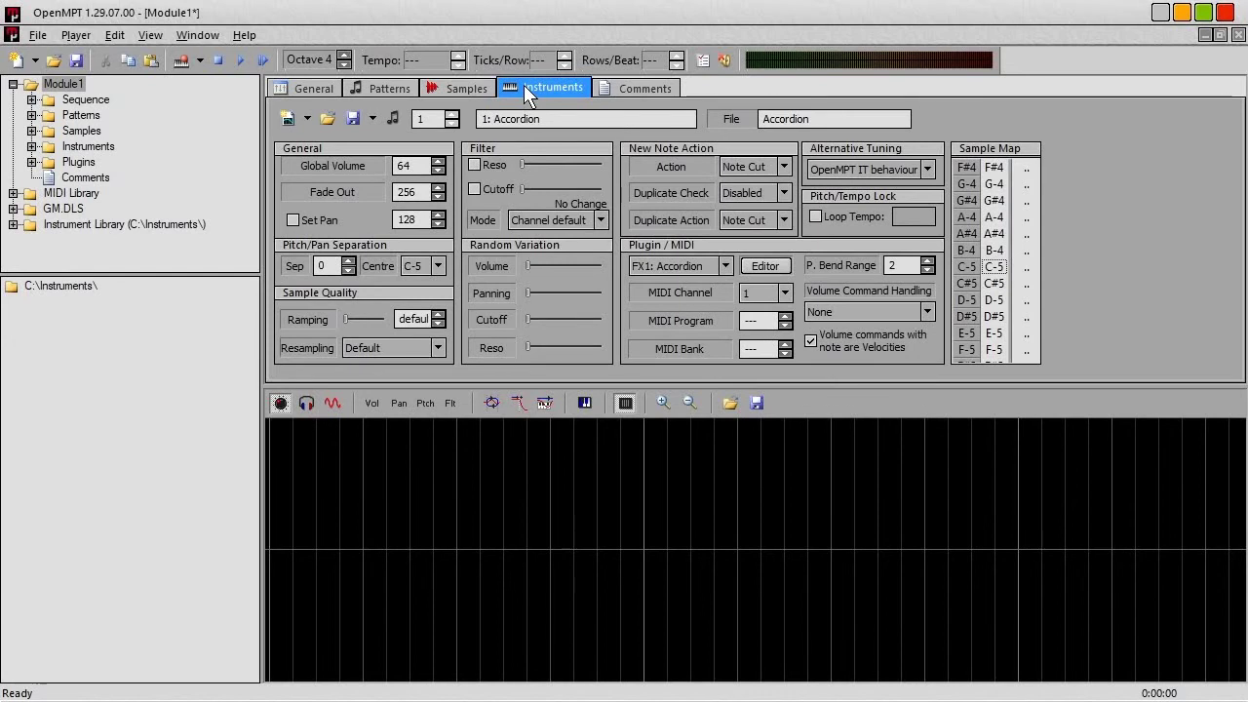
pyautogui.moveTo(352, 699)
pyautogui.click(281, 690)
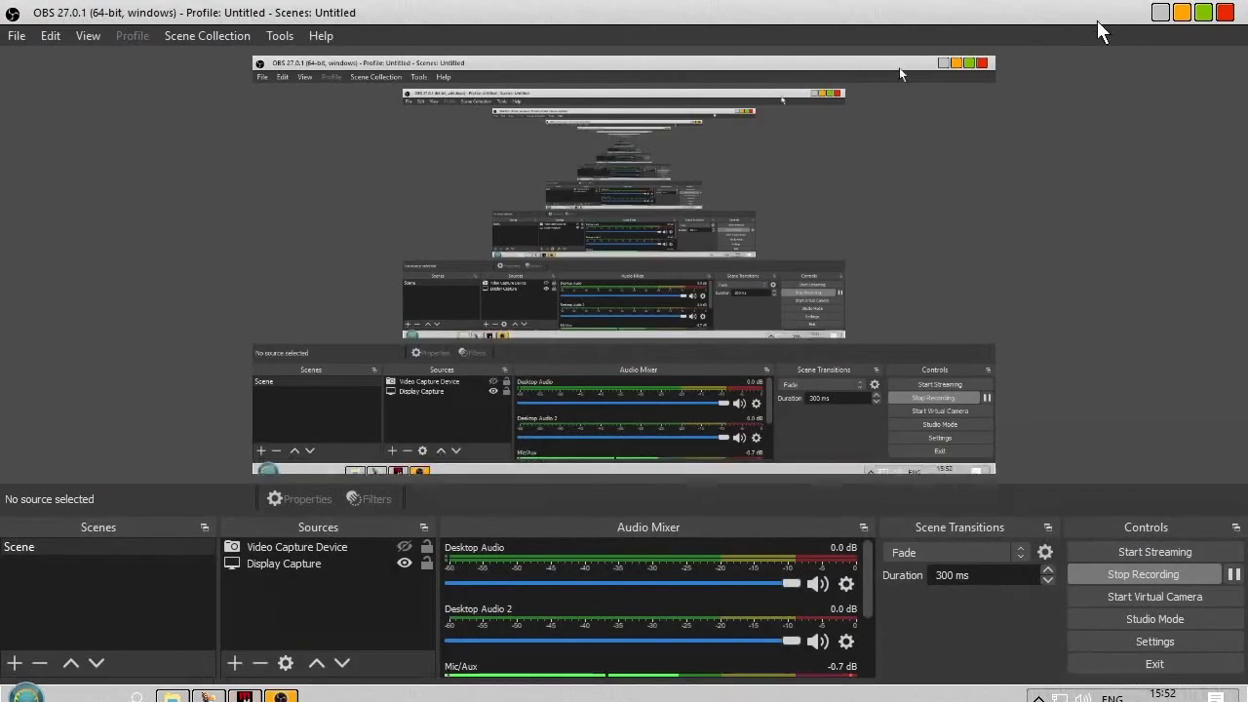
pyautogui.click(1181, 14)
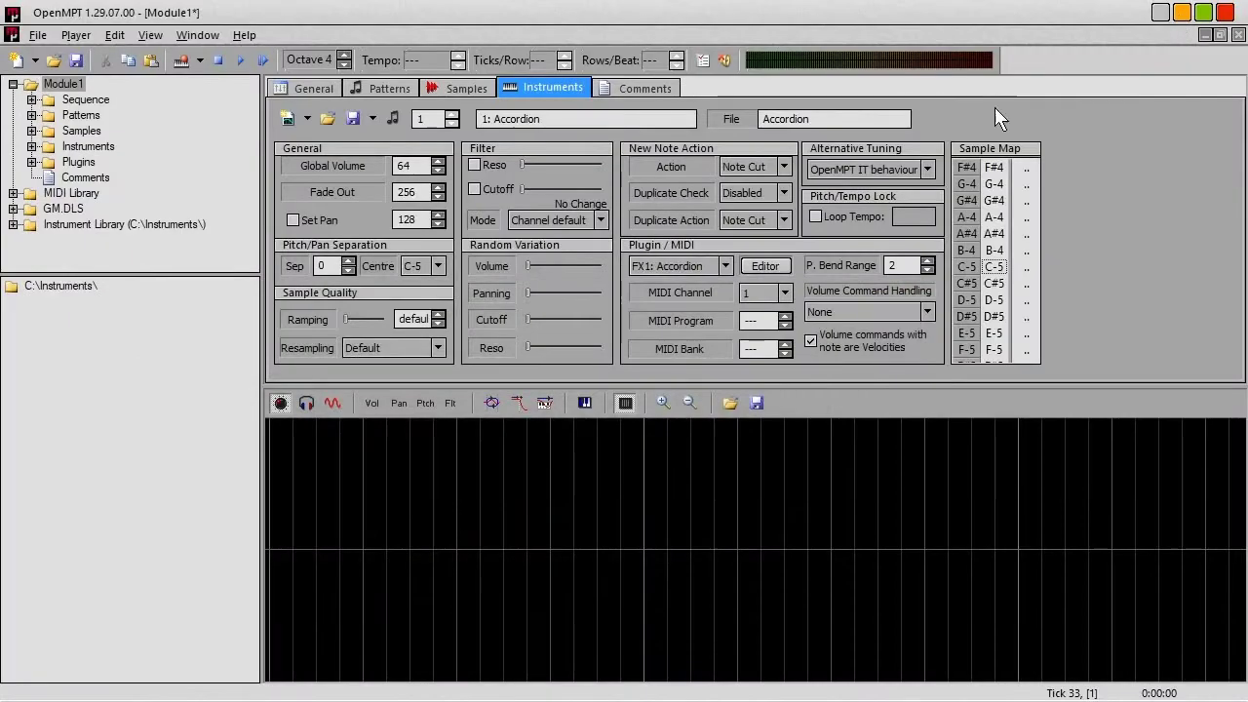
# Open the Accordion plugin's editor, move its window to the middle of the workspace, and play a test note
pyautogui.click(765, 267)
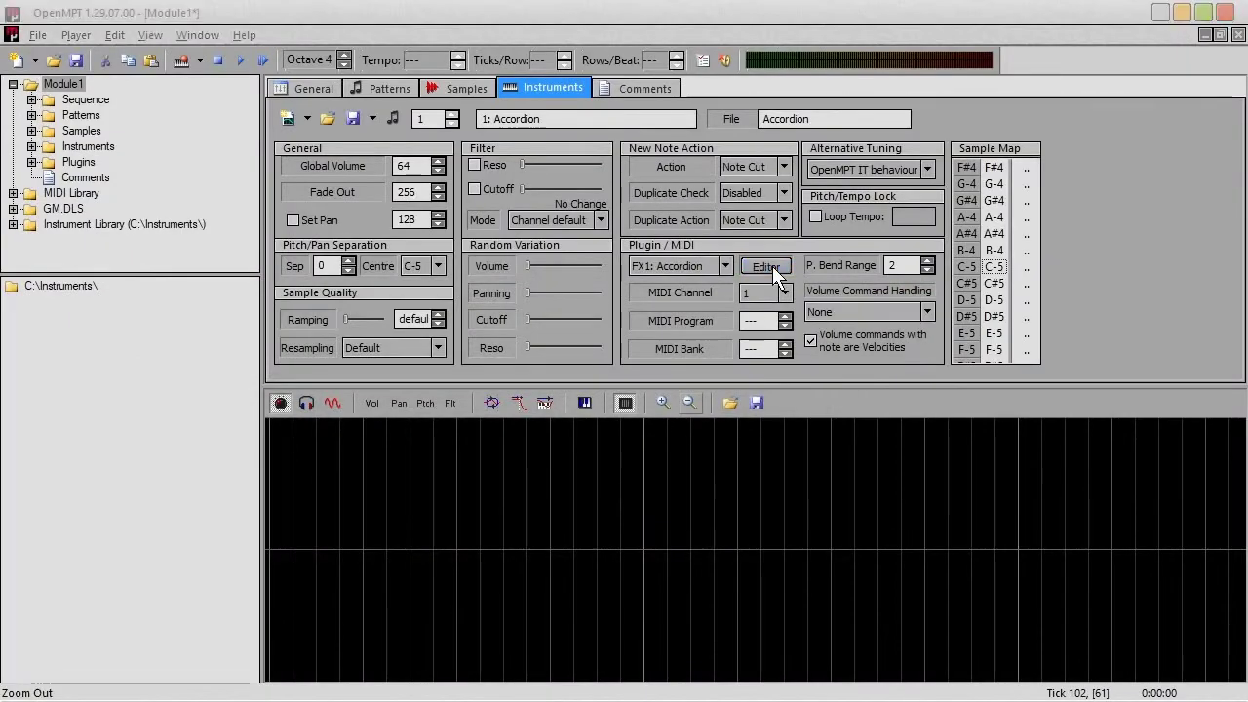
pyautogui.moveTo(259, 68); pyautogui.dragTo(690, 250)
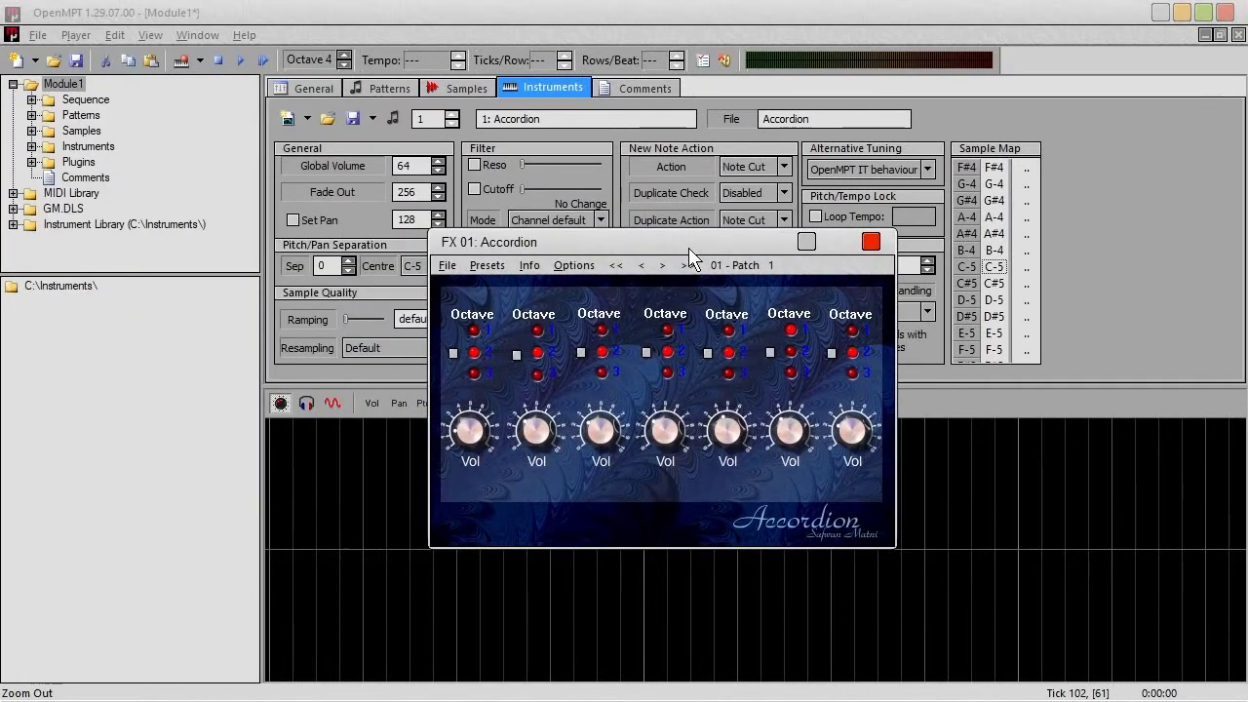
pyautogui.press('z')
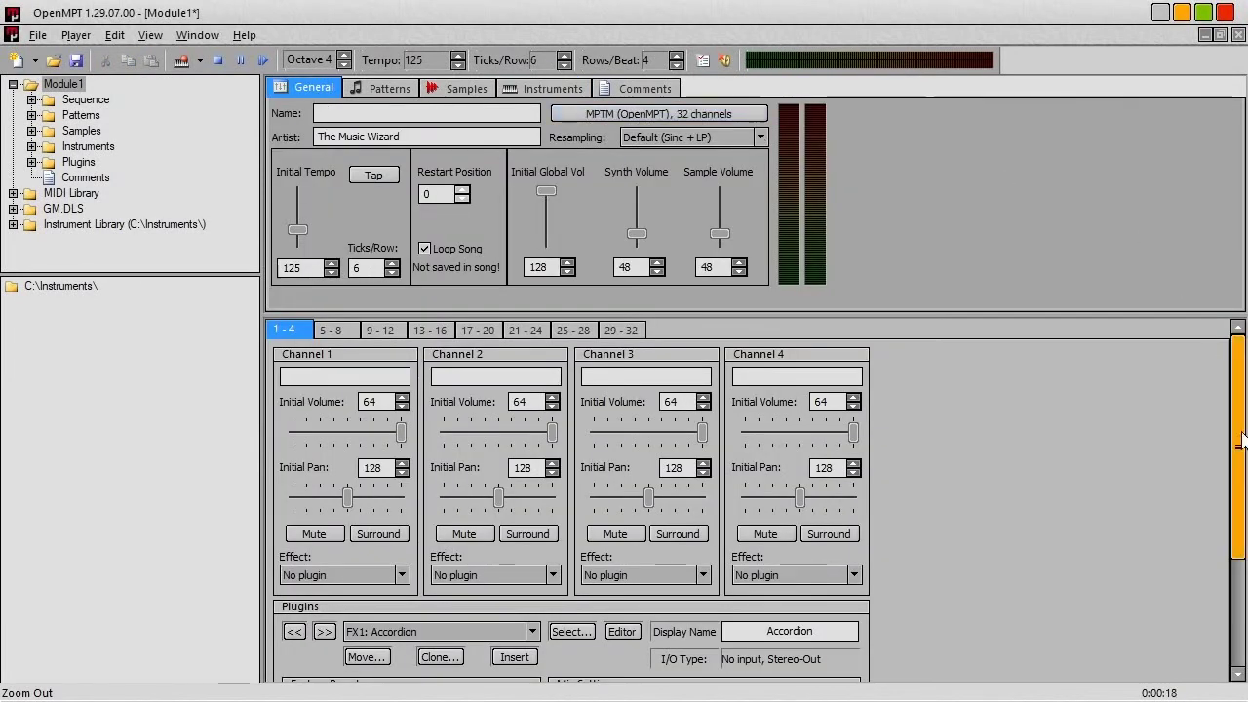
# Register Redtron_SE.dll in OpenMPT by bringing it from the C:\VST folder onto the plugin slot area
pyautogui.scroll(-4, 1241, 441)
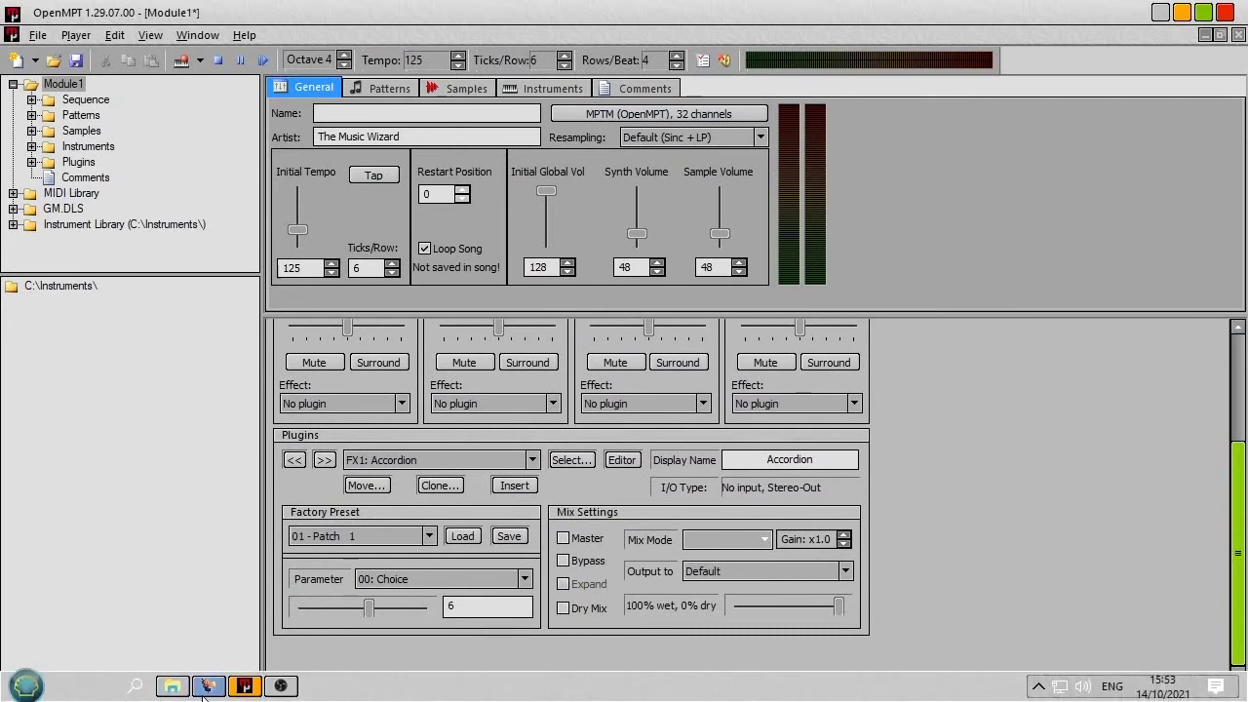
pyautogui.click(174, 687)
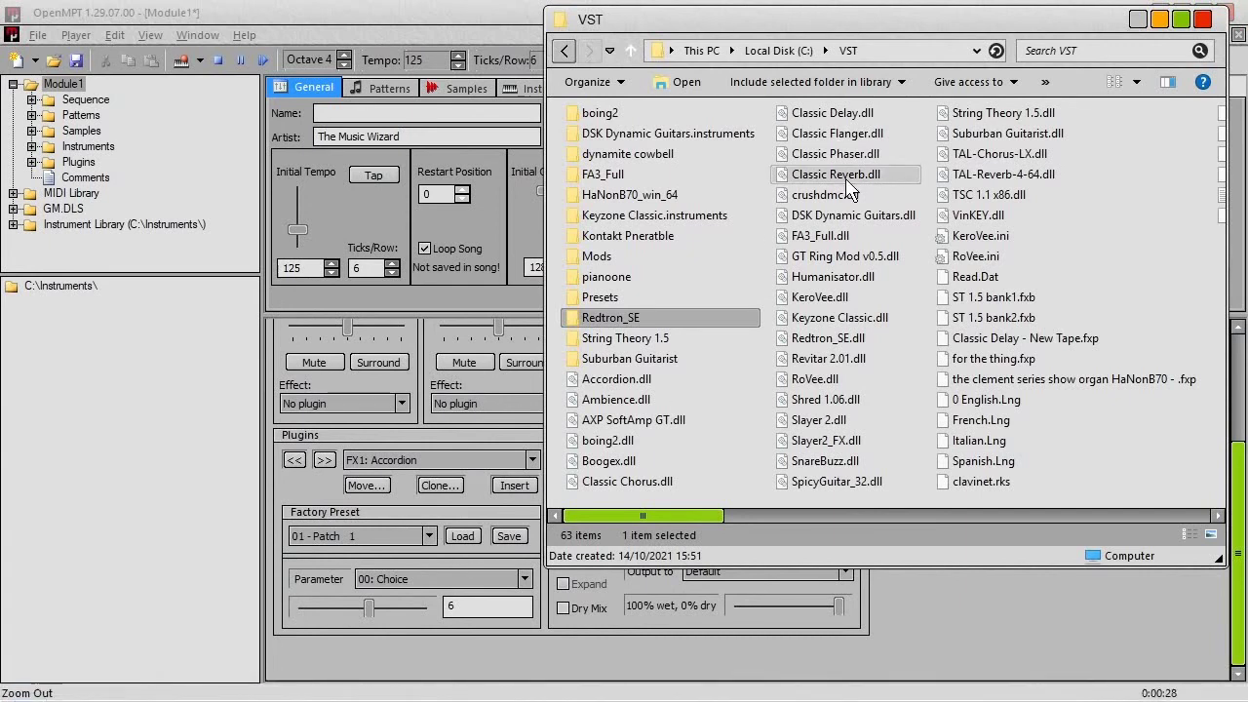
pyautogui.click(827, 341)
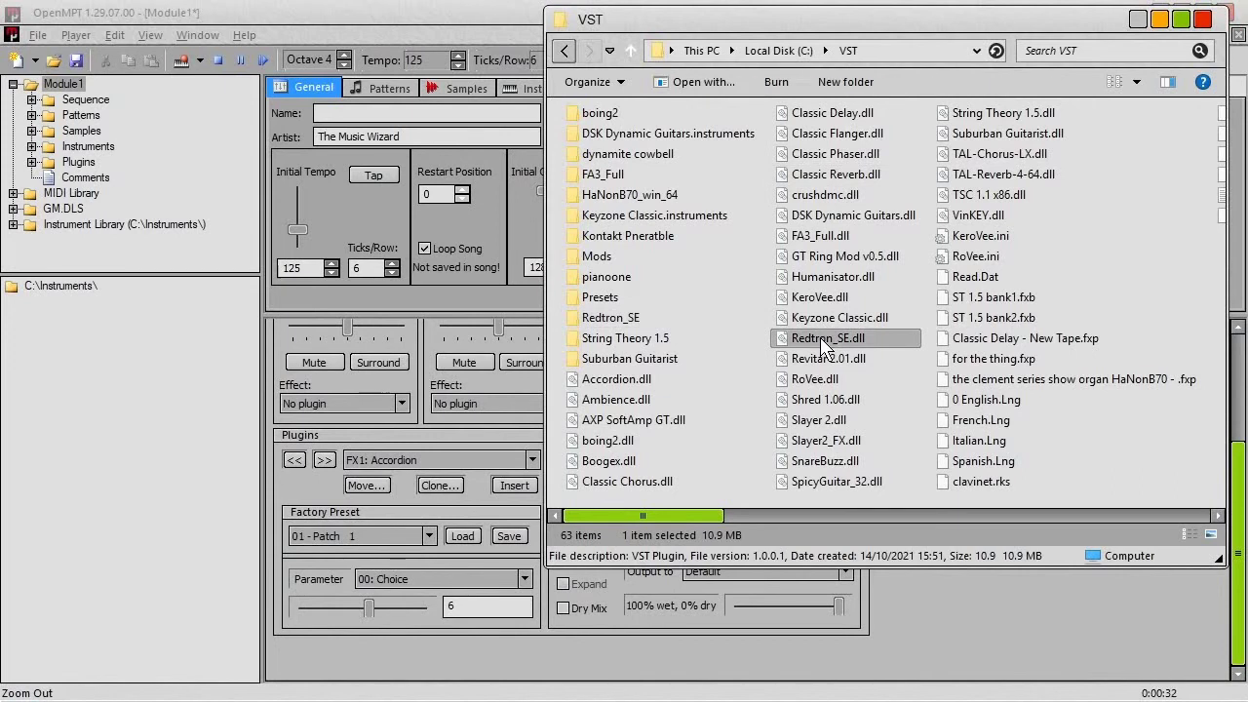
pyautogui.moveTo(824, 346); pyautogui.dragTo(405, 460)
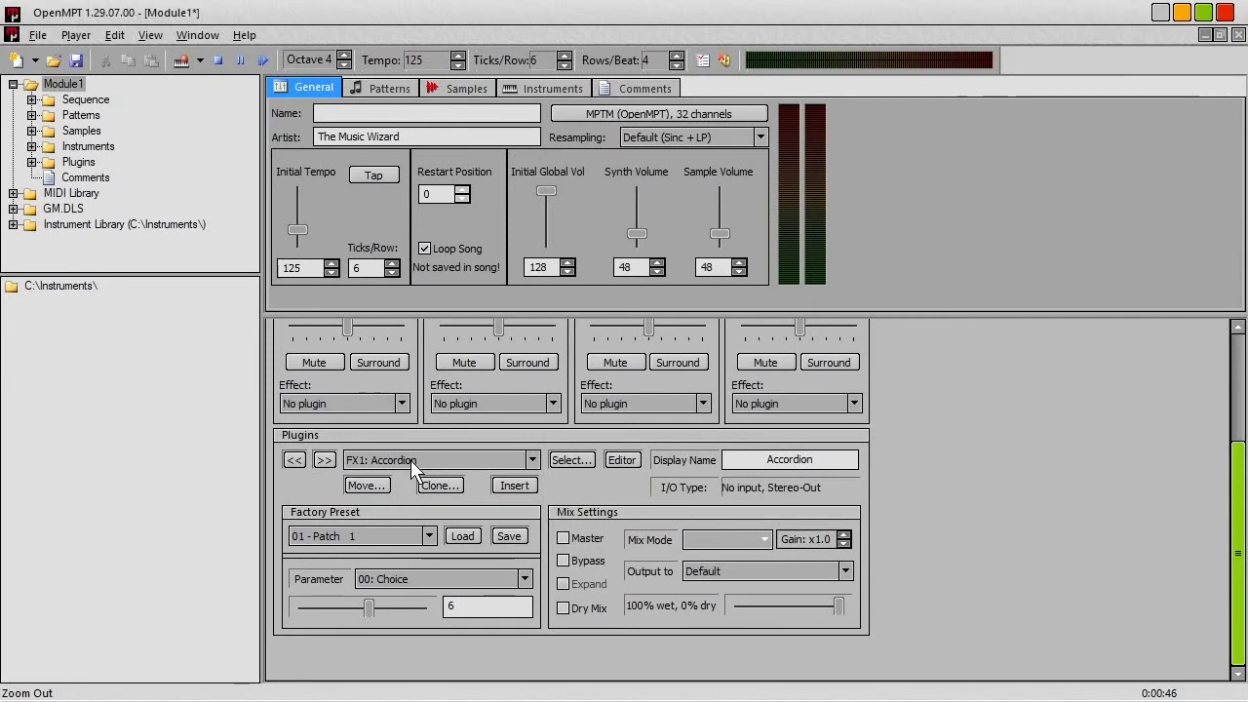
# Load the Redtron_SE instrument plugin into the empty plugin slot FX2
pyautogui.click(531, 459)
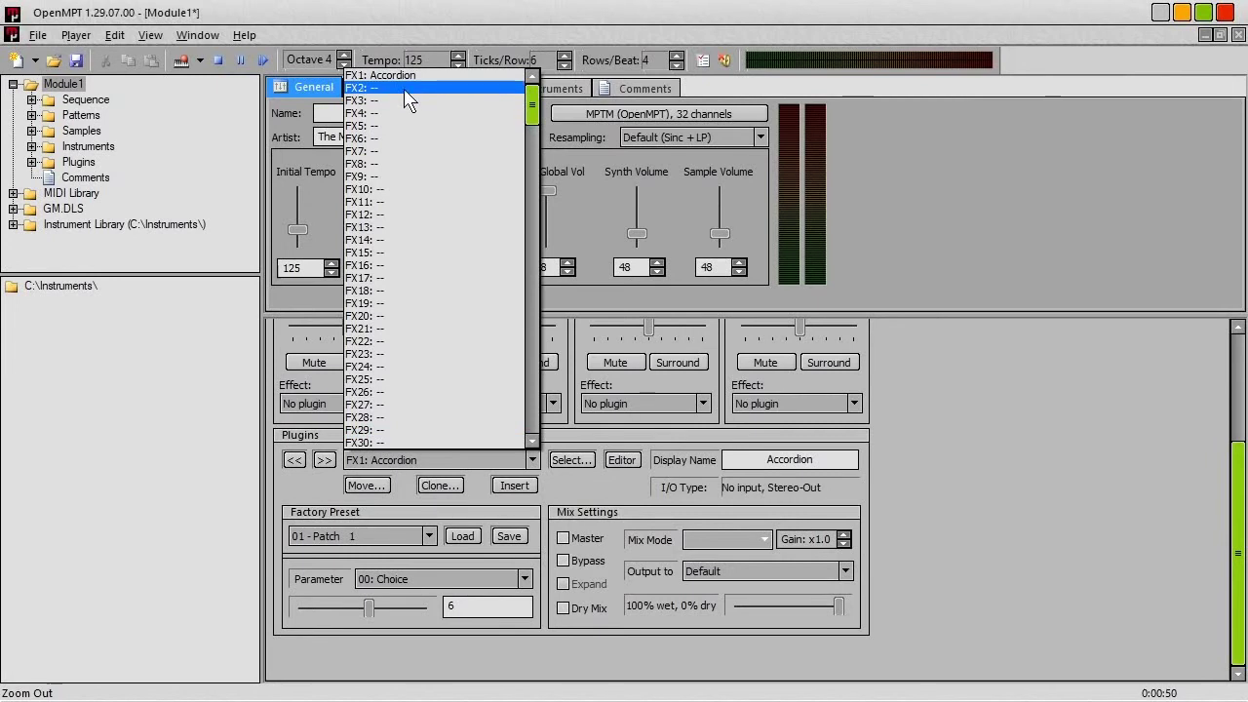
pyautogui.click(404, 88)
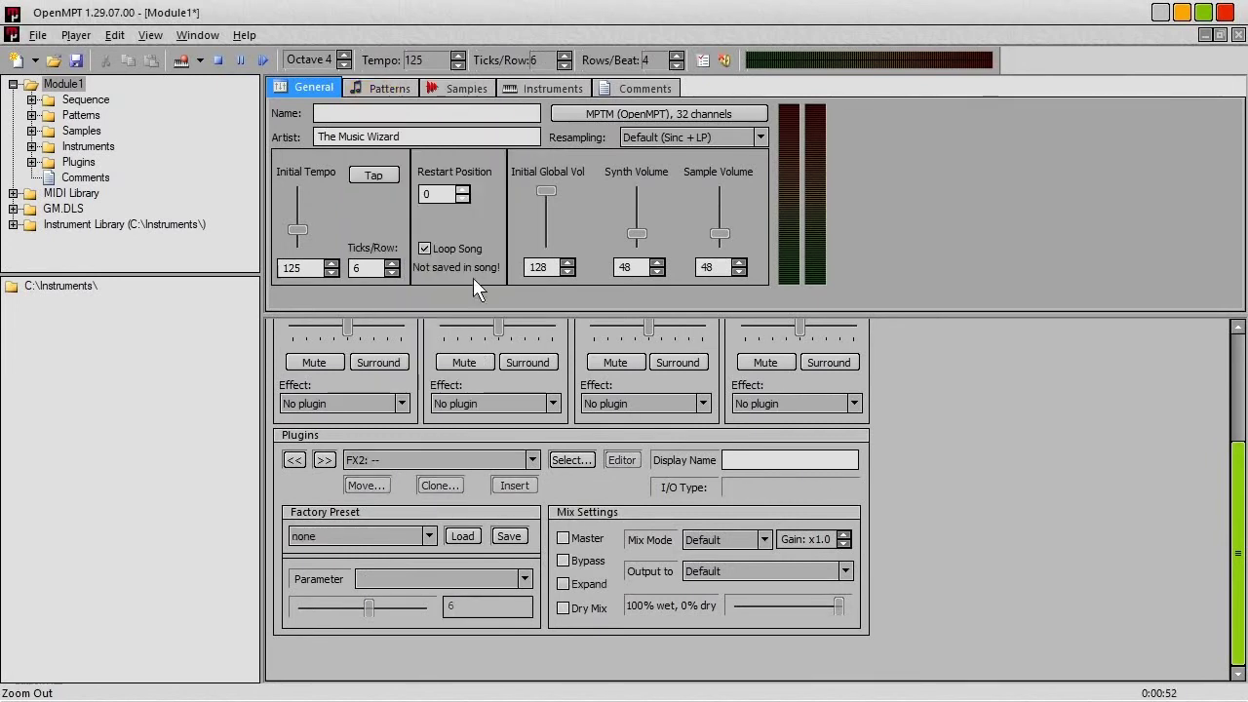
pyautogui.click(571, 459)
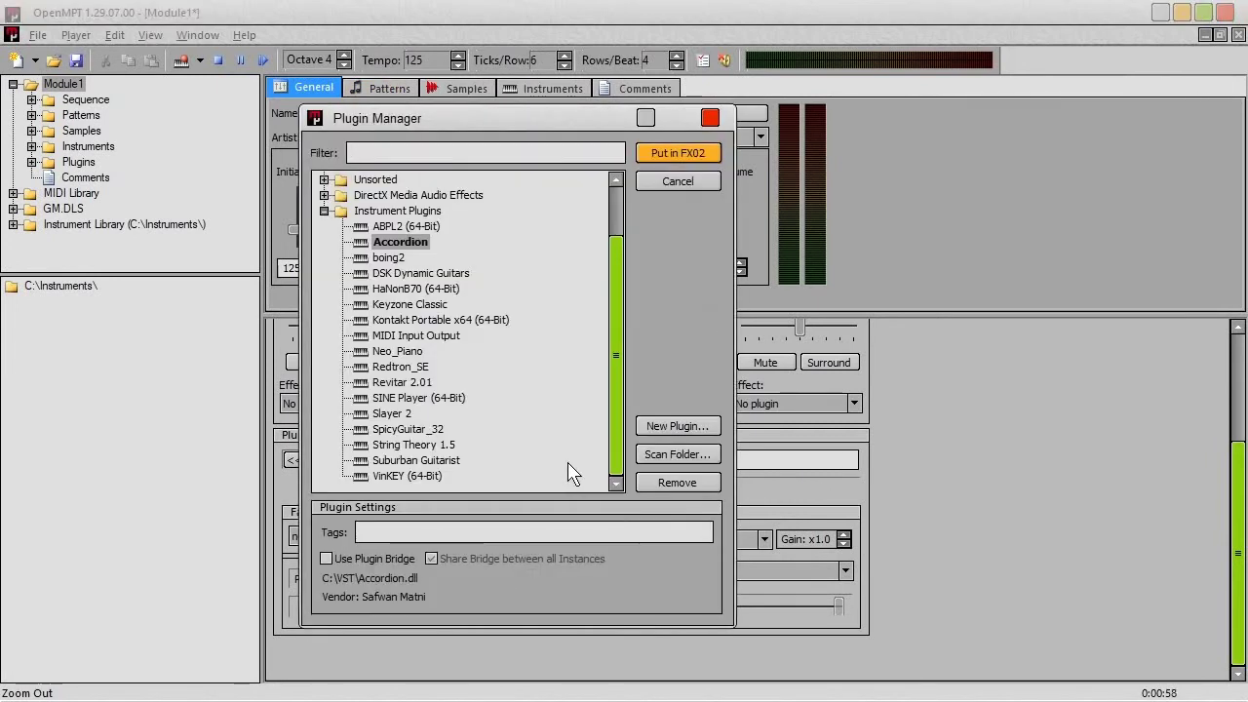
pyautogui.click(407, 368)
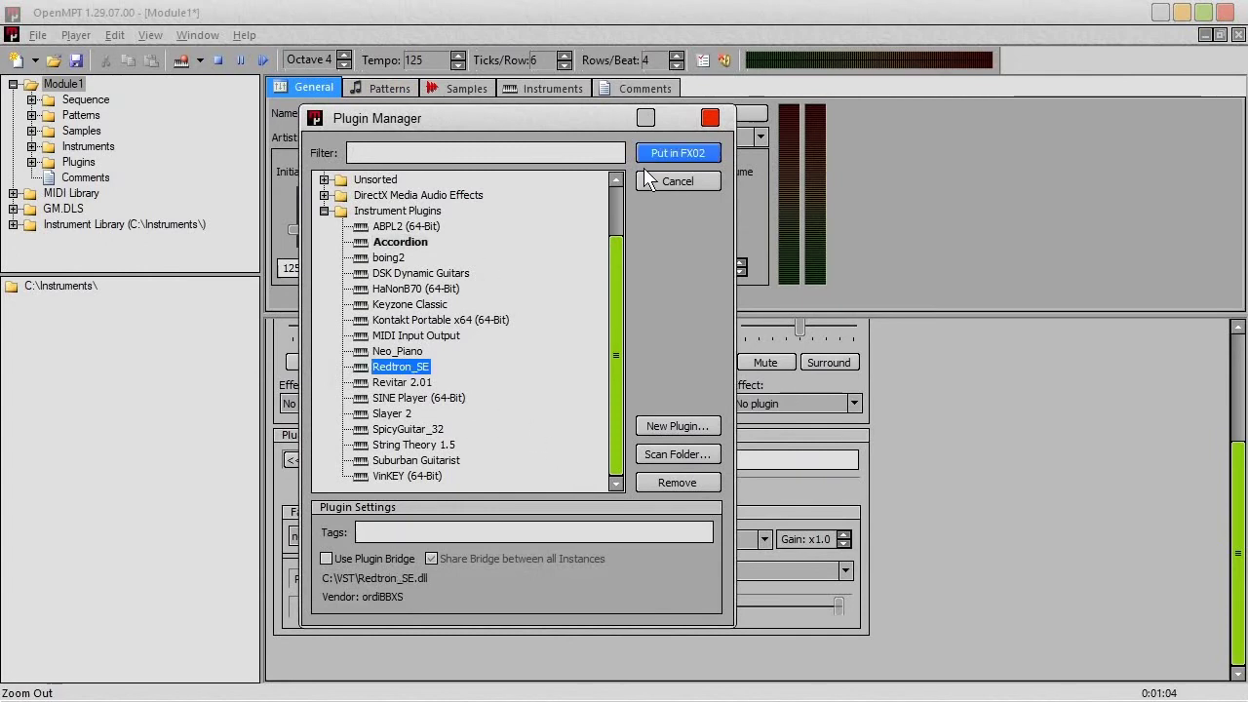
pyautogui.doubleClick(396, 369)
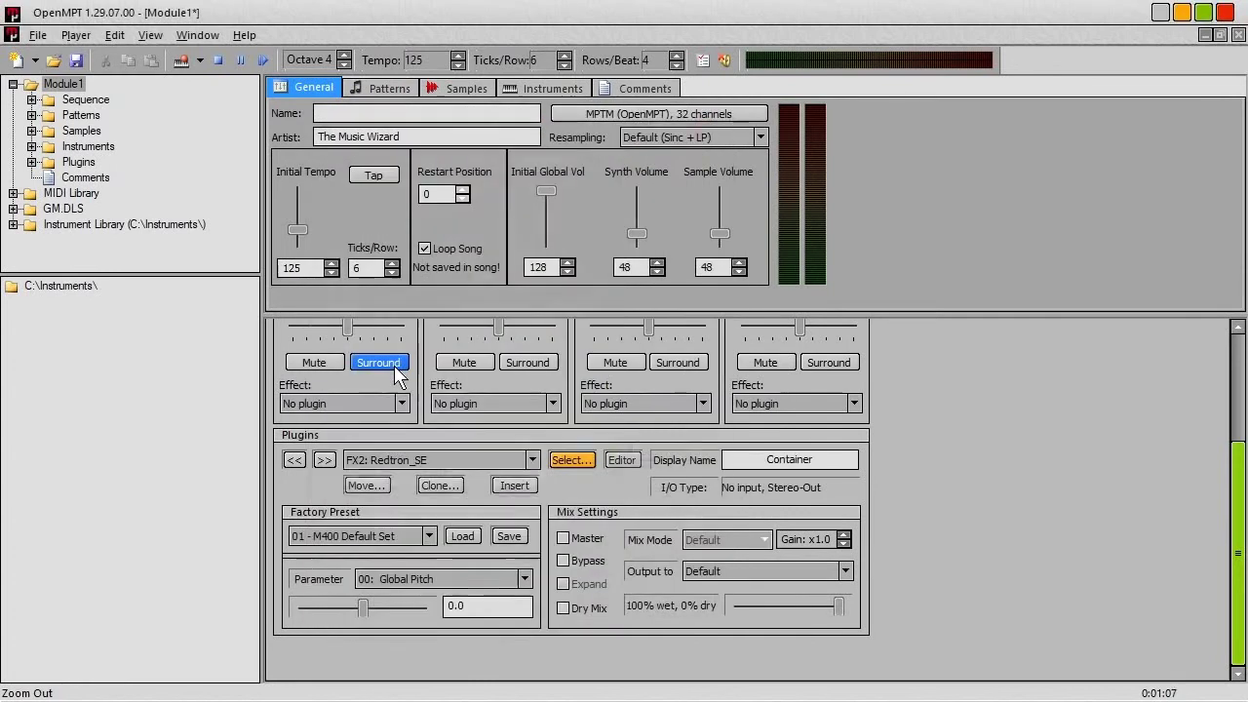
# Show the Redtron_SE instrument, open its plugin editor, and move the editor window to the middle of the workspace
pyautogui.click(535, 86)
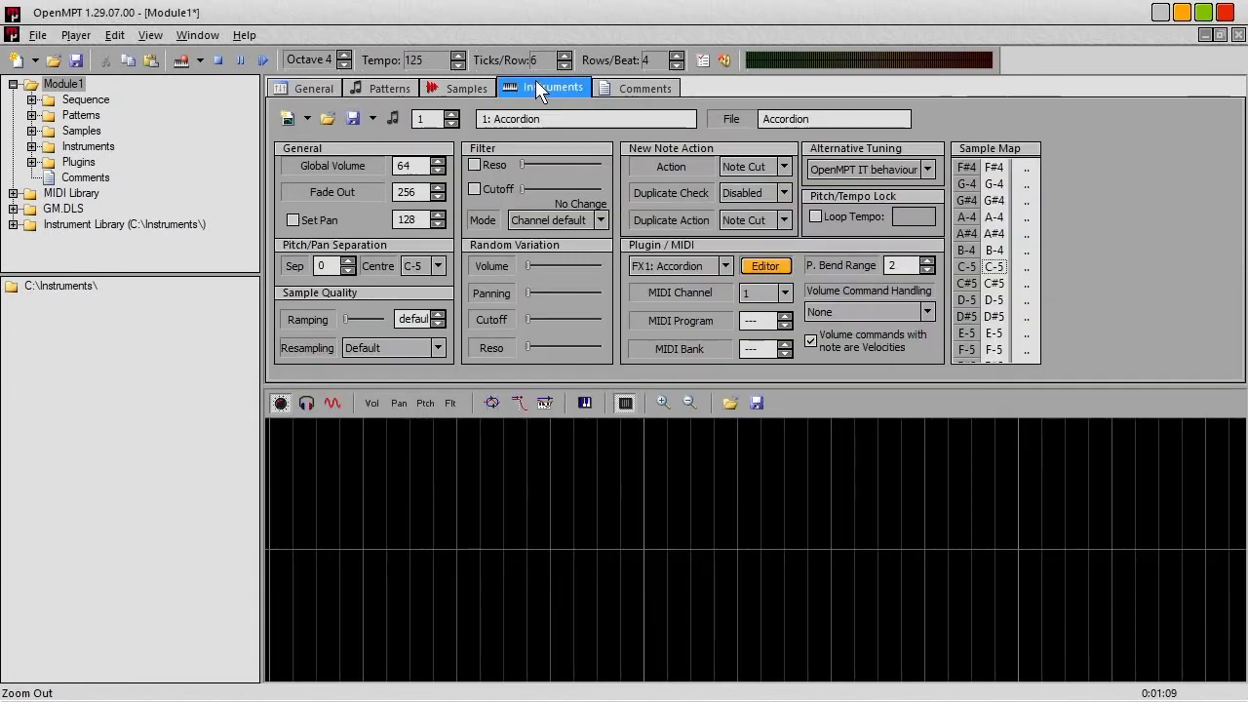
pyautogui.click(452, 113)
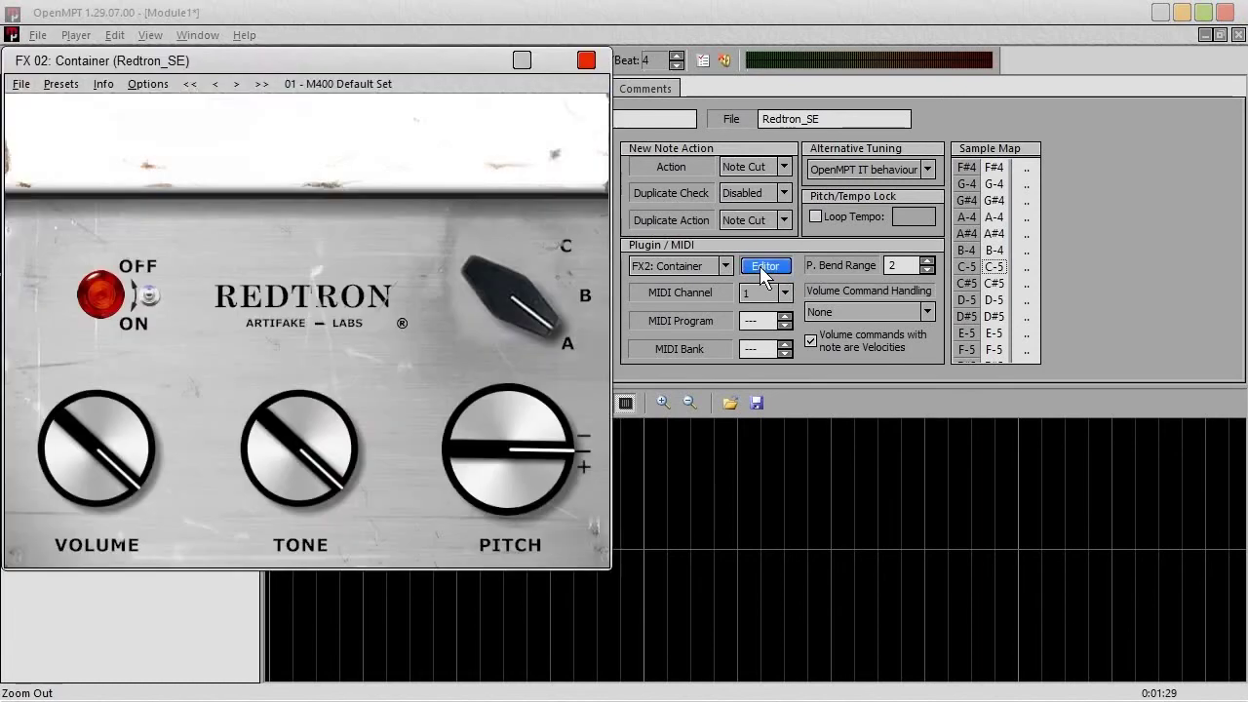
pyautogui.moveTo(321, 65); pyautogui.dragTo(641, 106)
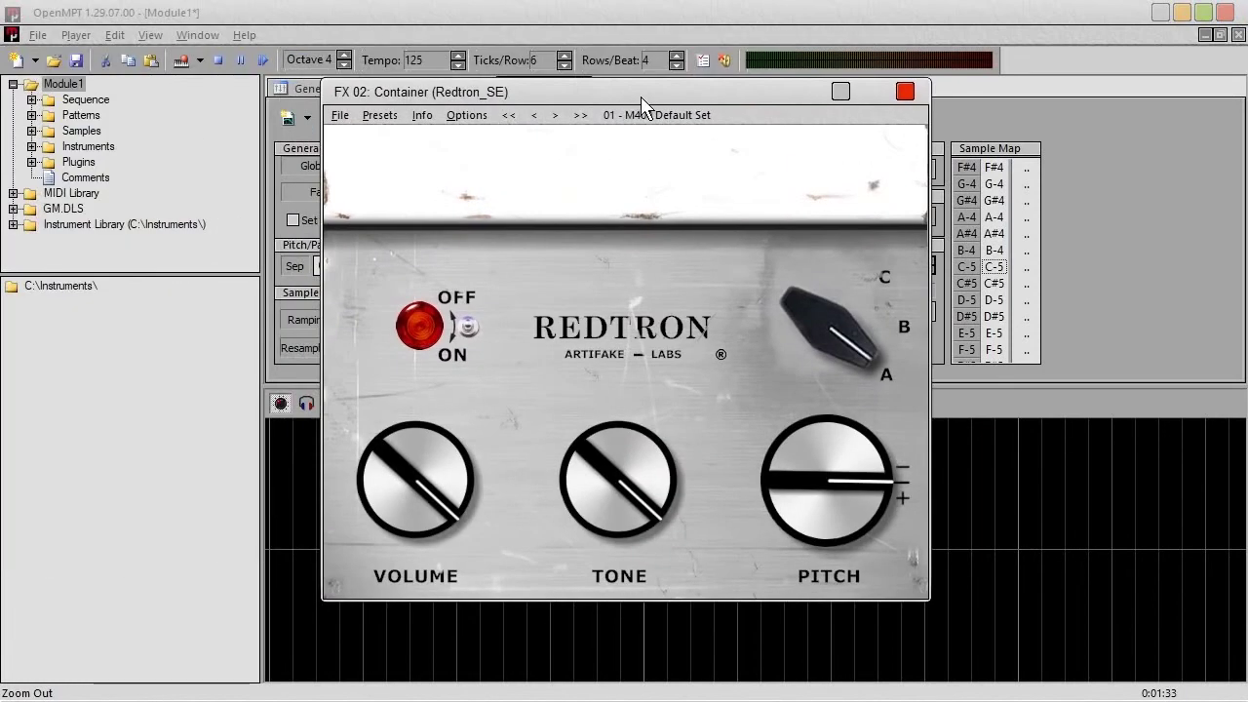
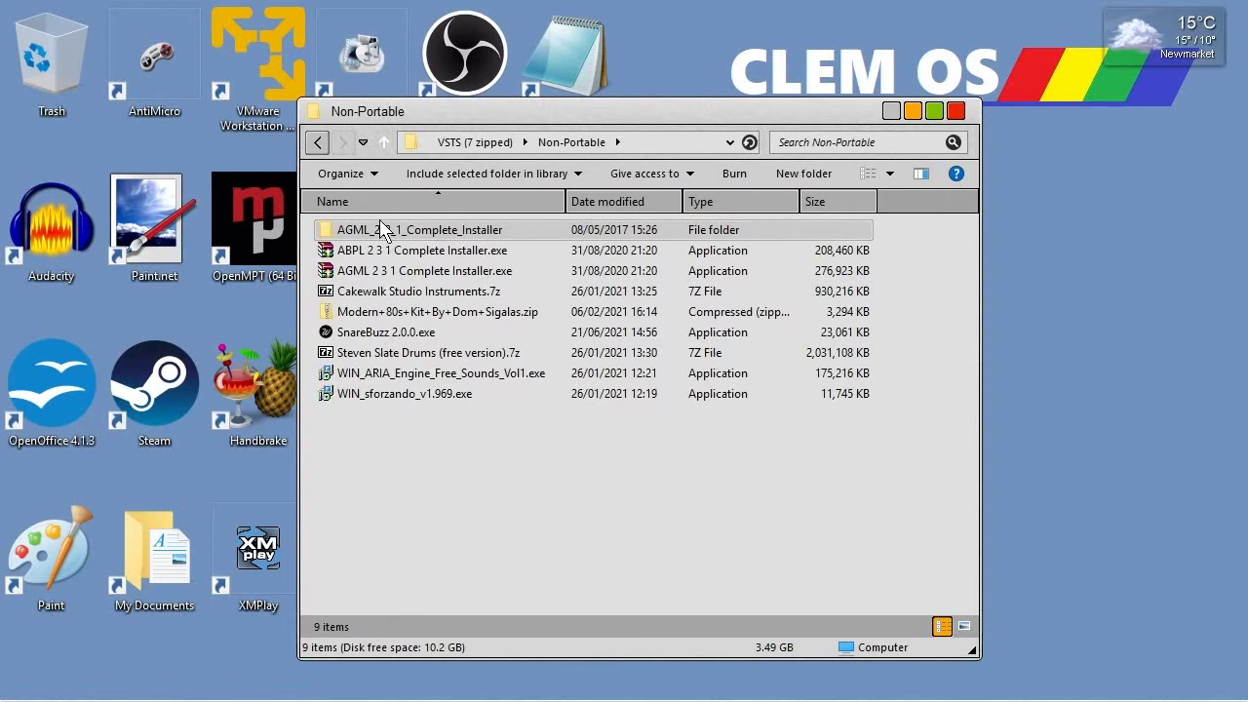
# Run AGML_2_3_1_Complete_Installer.exe, accept the licence, keep C:\Program Files\Ample Sound, and continue to the 64bit VST plugins directory page
pyautogui.doubleClick(383, 230)
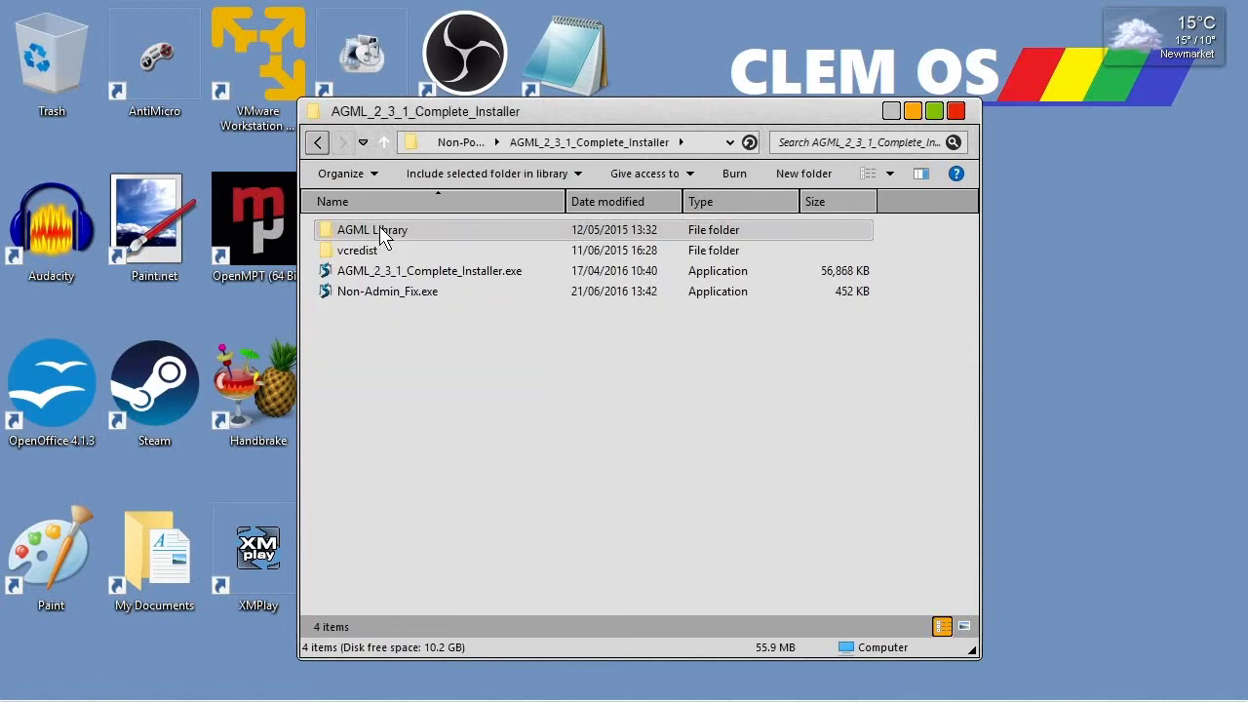
pyautogui.doubleClick(436, 277)
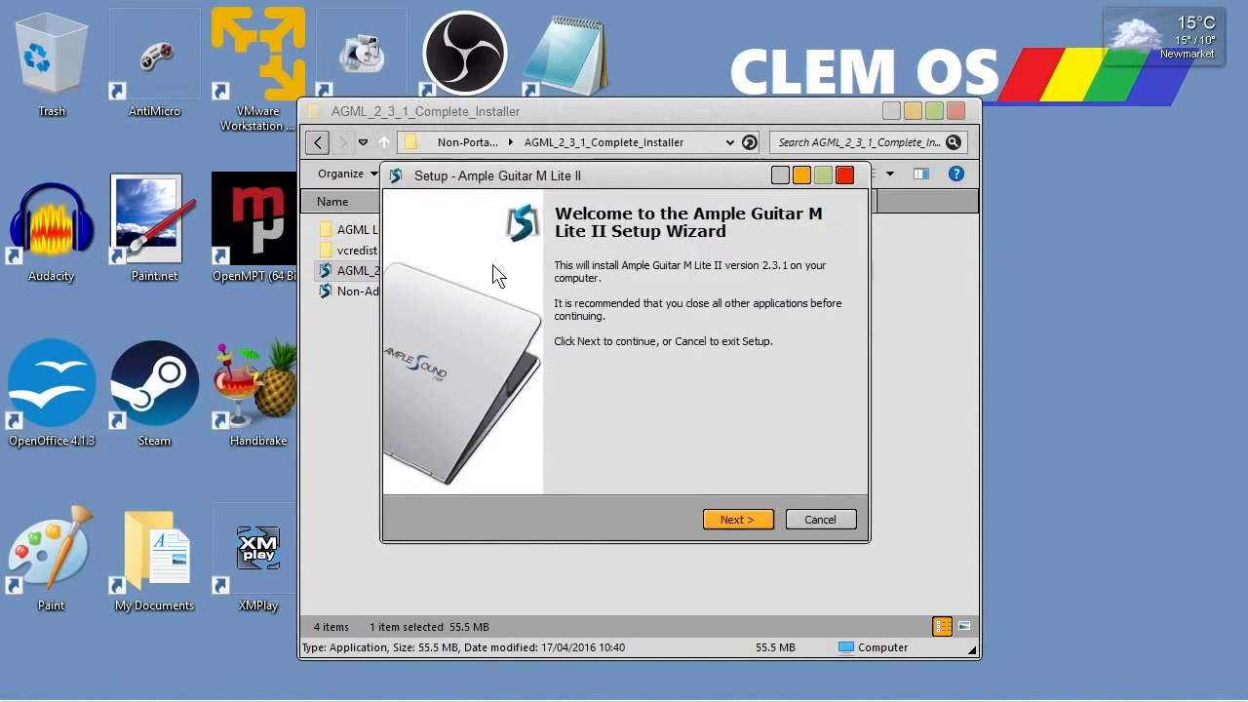
pyautogui.click(746, 520)
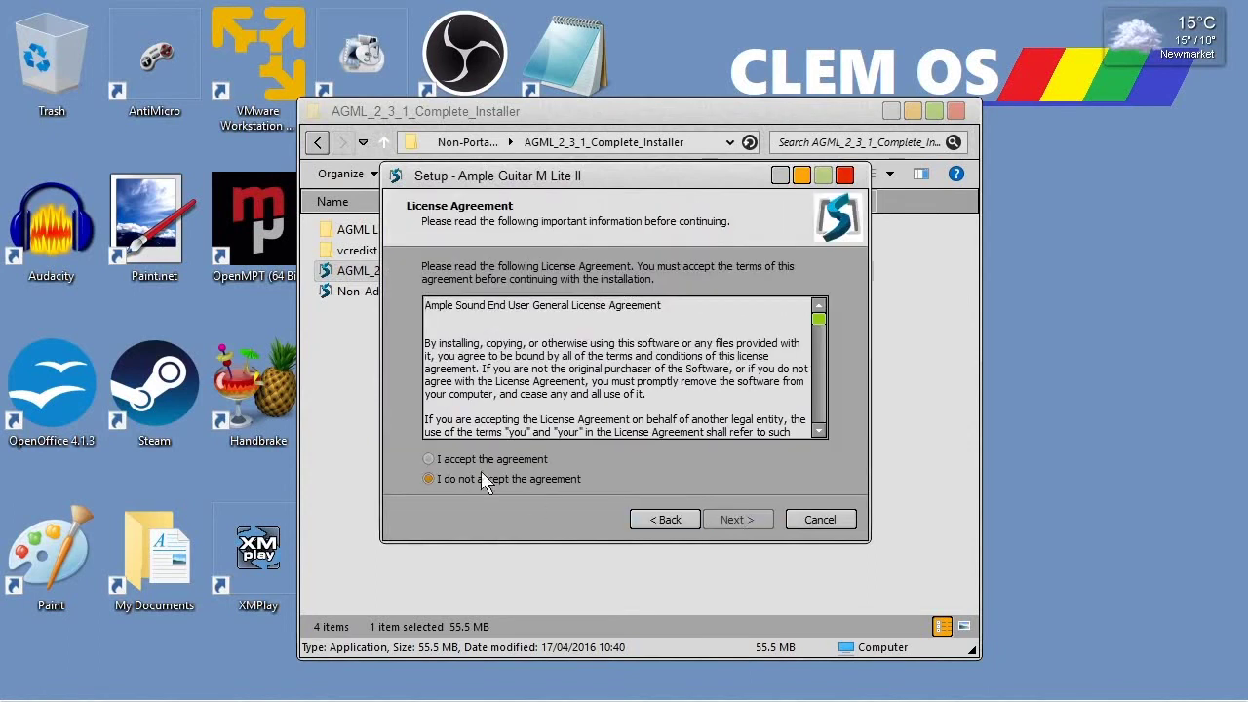
pyautogui.click(473, 459)
pyautogui.click(737, 522)
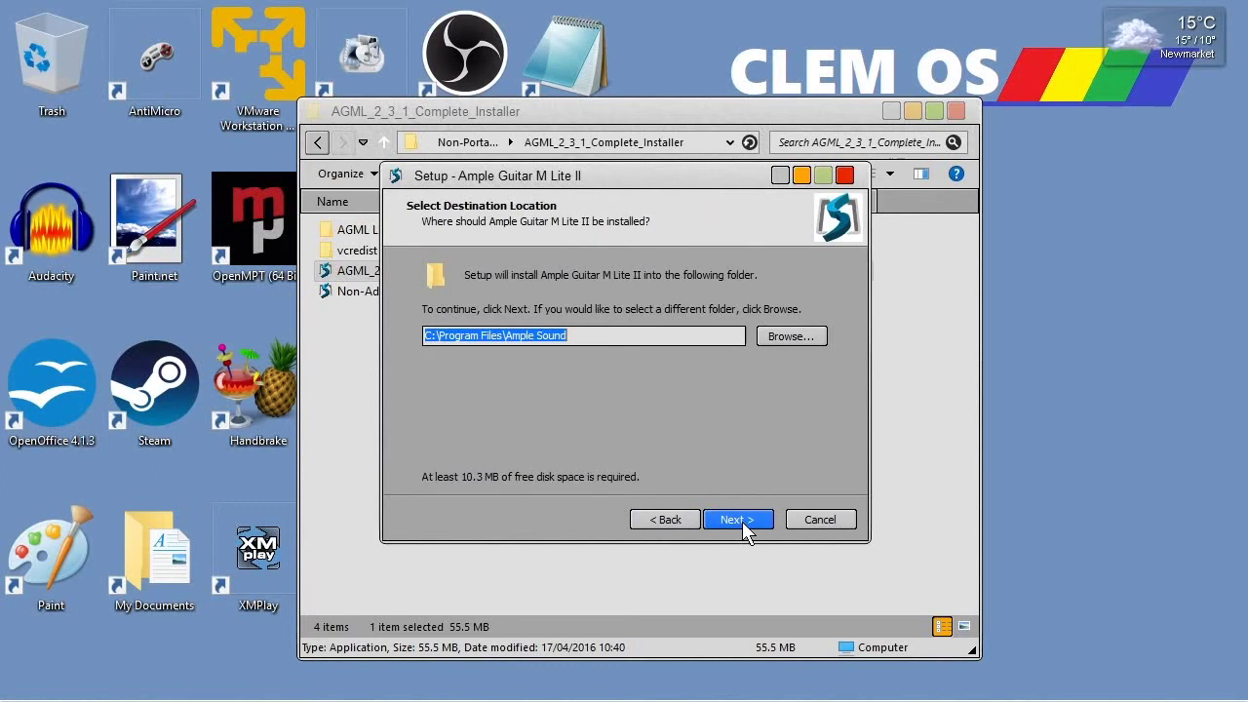
pyautogui.click(742, 522)
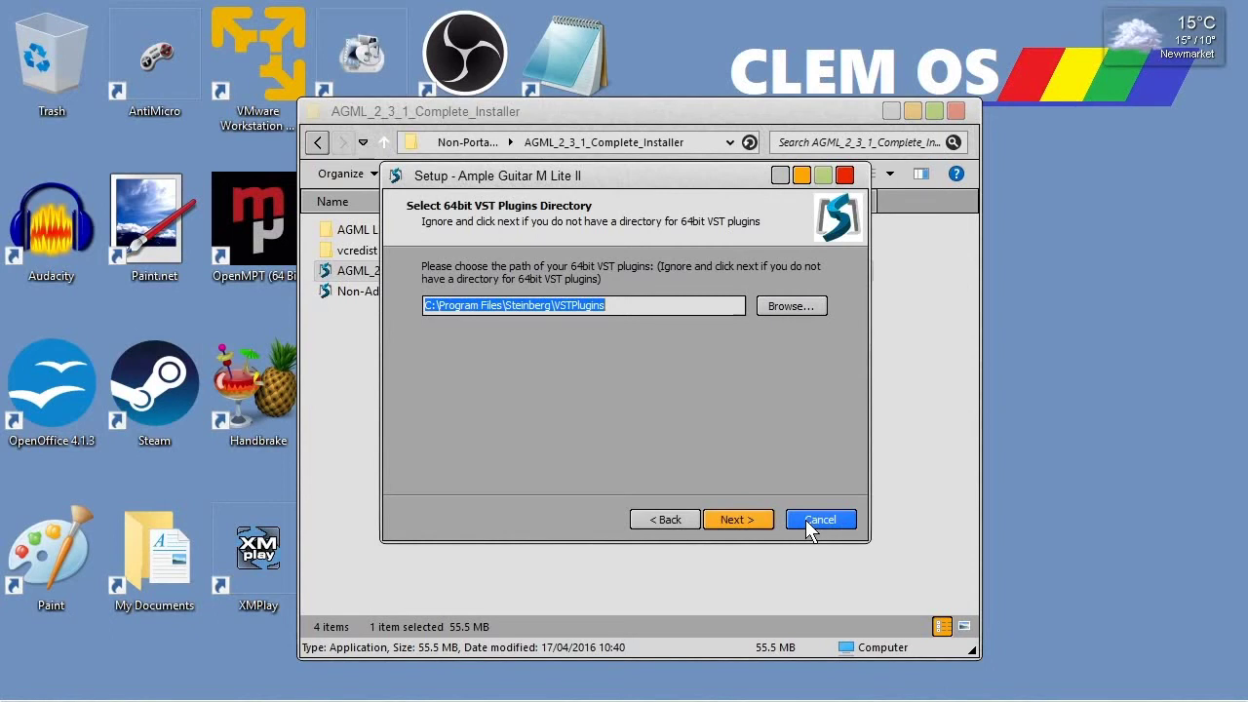
# Go from the installer folder up to This PC, open Local Disk (C:), and move its window off the setup wizard
pyautogui.click(381, 144)
pyautogui.click(381, 144)
pyautogui.click(381, 144)
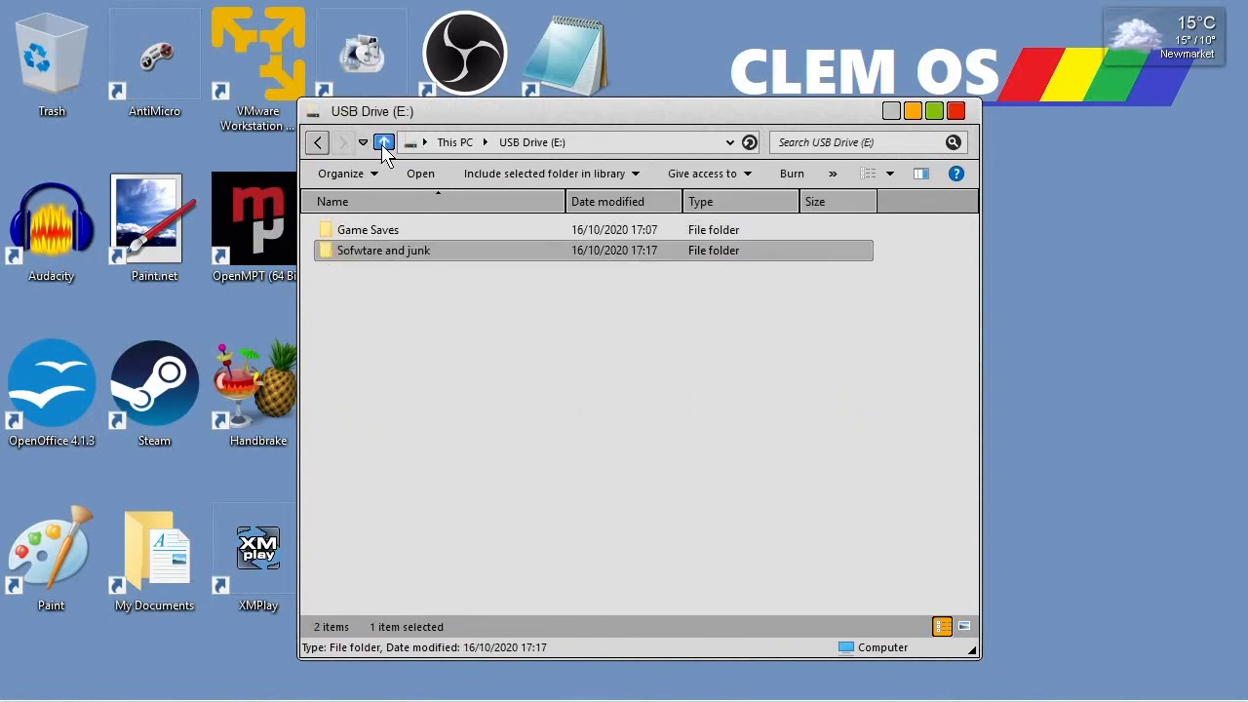
pyautogui.click(382, 144)
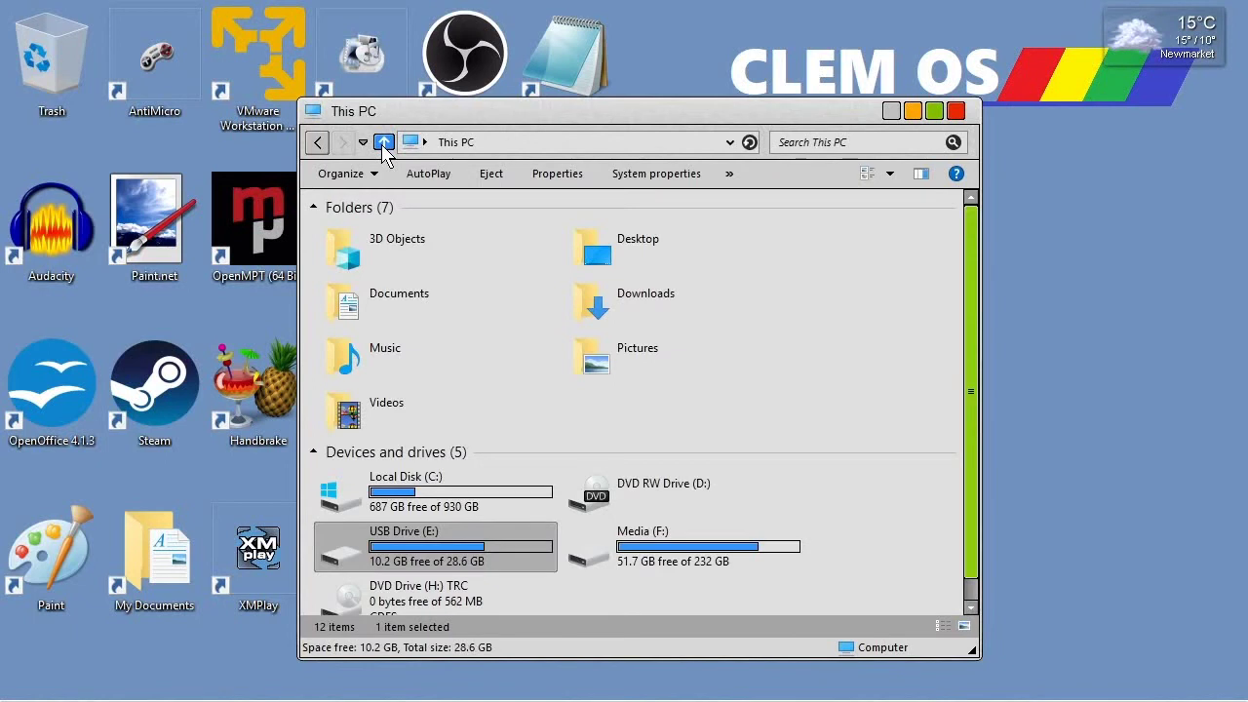
pyautogui.doubleClick(439, 495)
pyautogui.moveTo(501, 117); pyautogui.dragTo(736, 171)
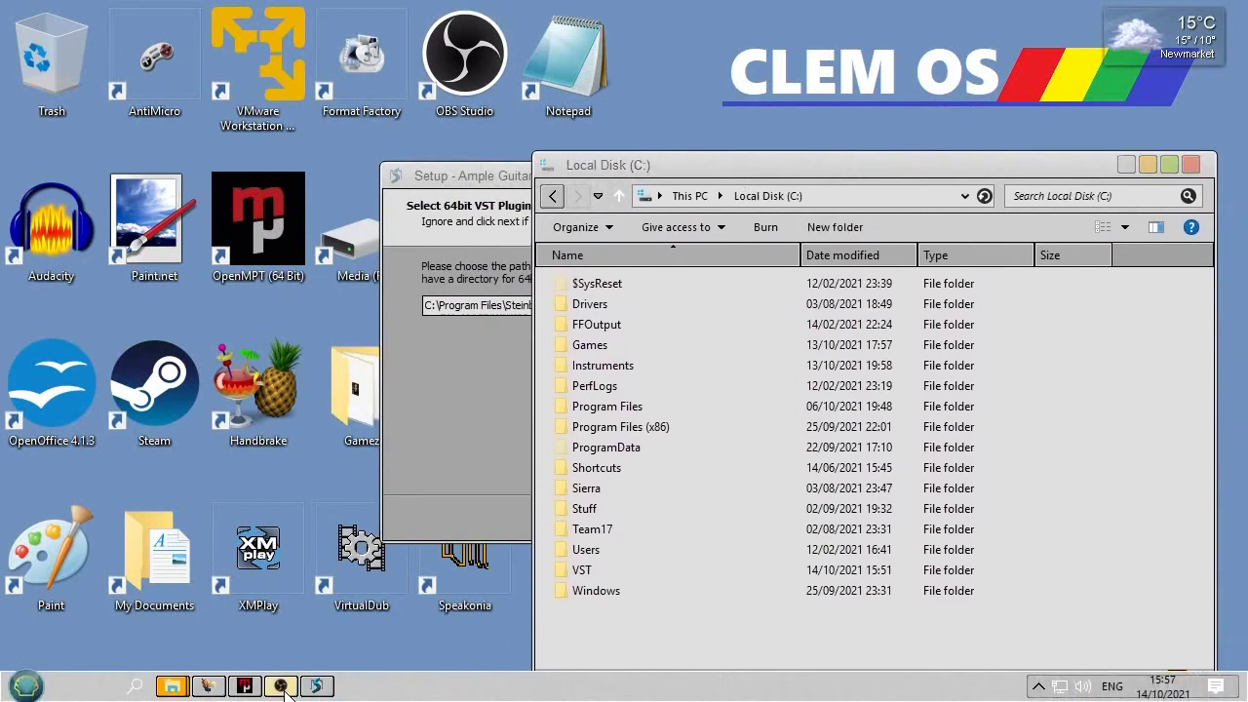
pyautogui.click(281, 687)
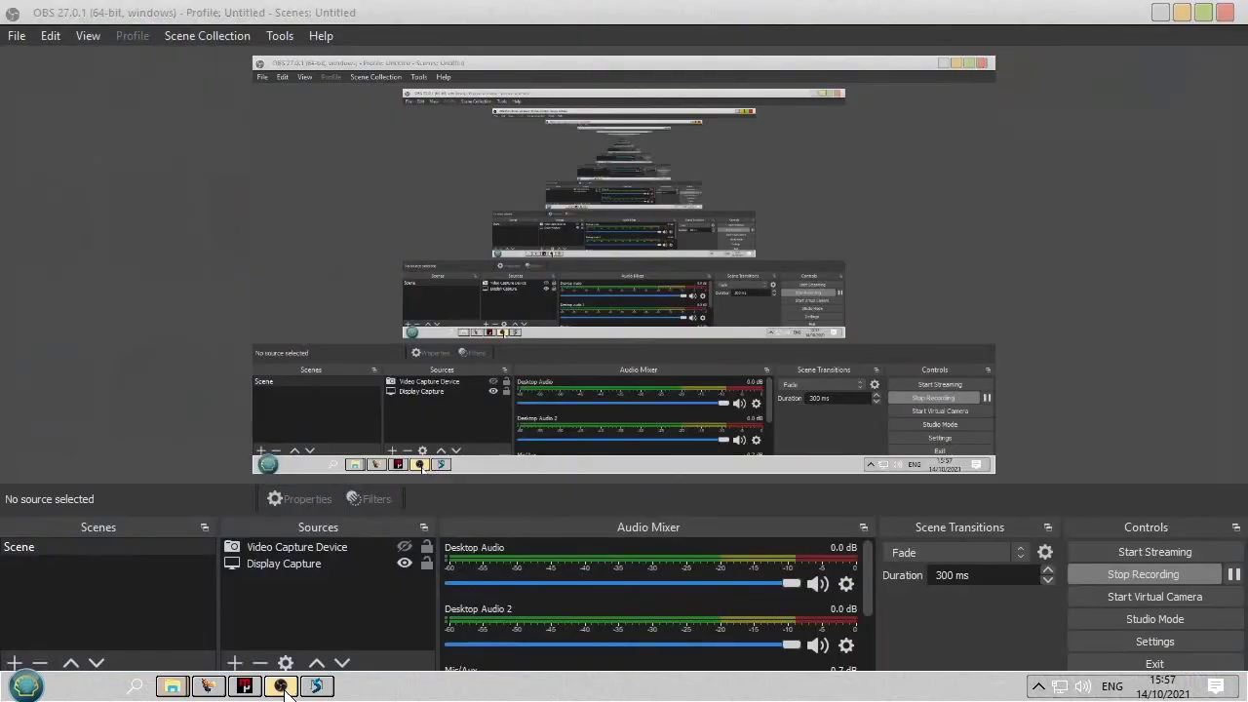
pyautogui.click(280, 686)
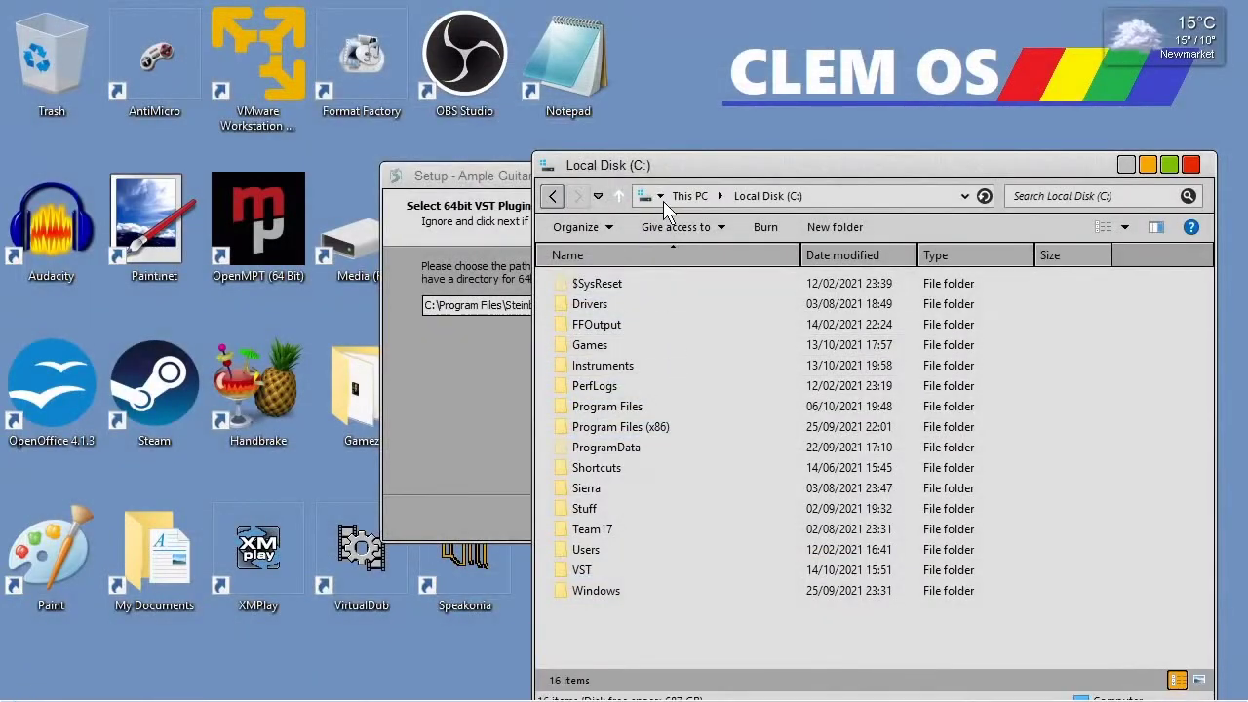
# Open C:\Program Files\Steinberg\VSTPlugins beside the Ample Guitar M Lite II setup, and exit that setup without installing
pyautogui.moveTo(487, 178); pyautogui.dragTo(322, 145)
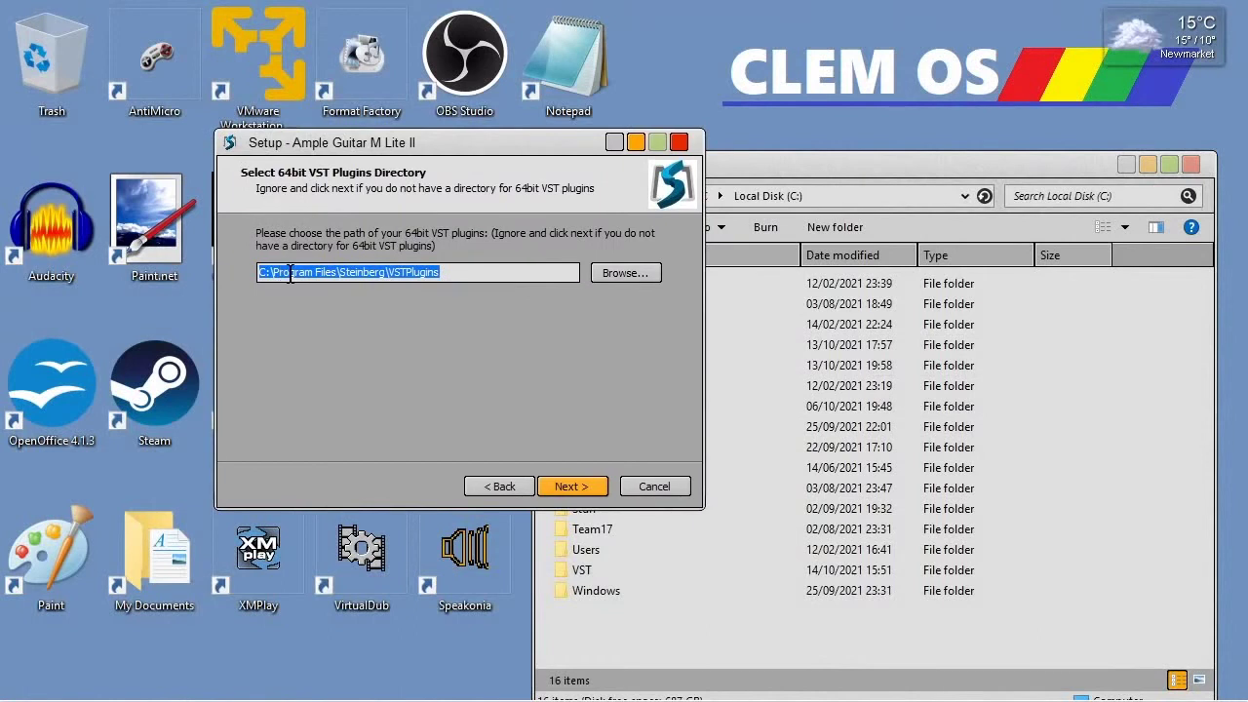
pyautogui.click(888, 185)
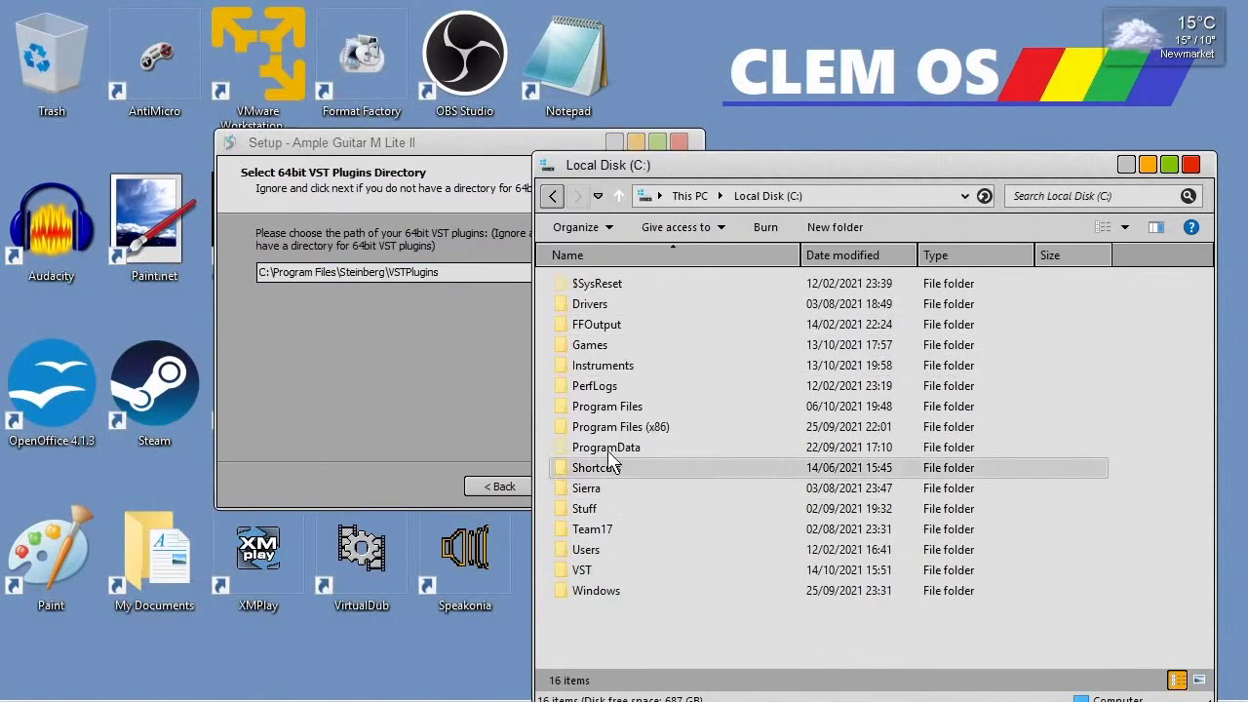
pyautogui.doubleClick(611, 414)
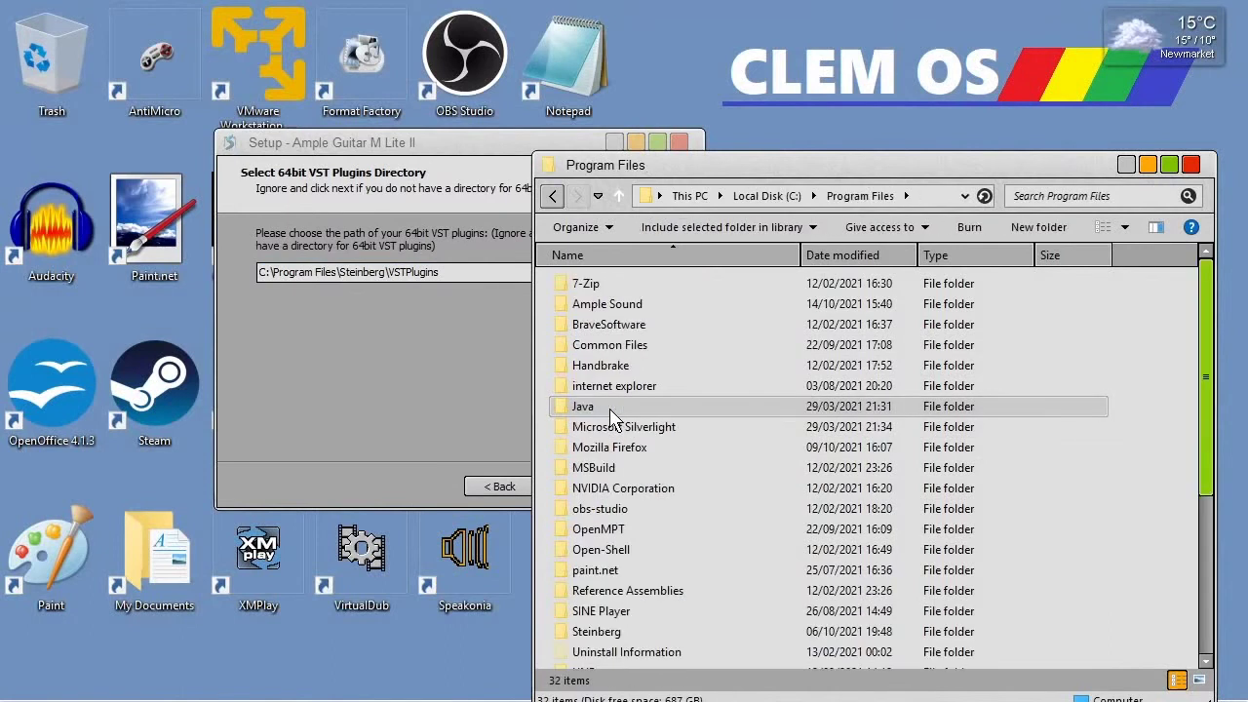
pyautogui.doubleClick(620, 631)
pyautogui.doubleClick(614, 288)
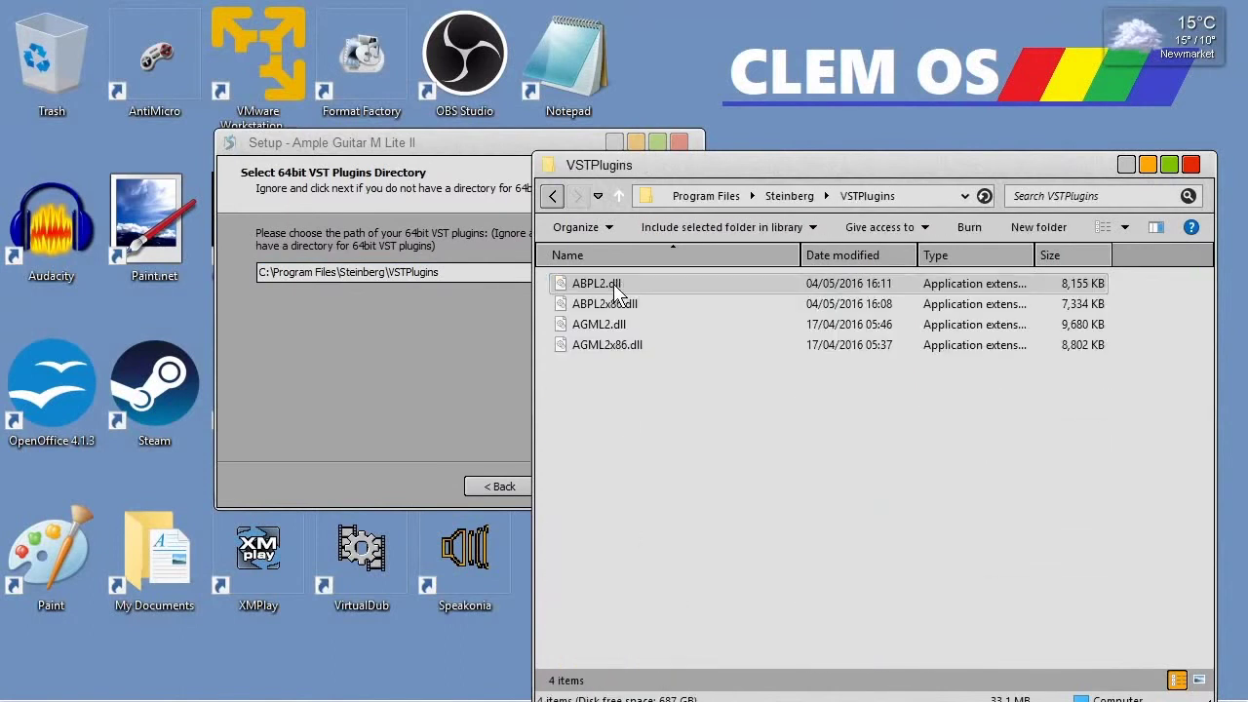
pyautogui.click(660, 288)
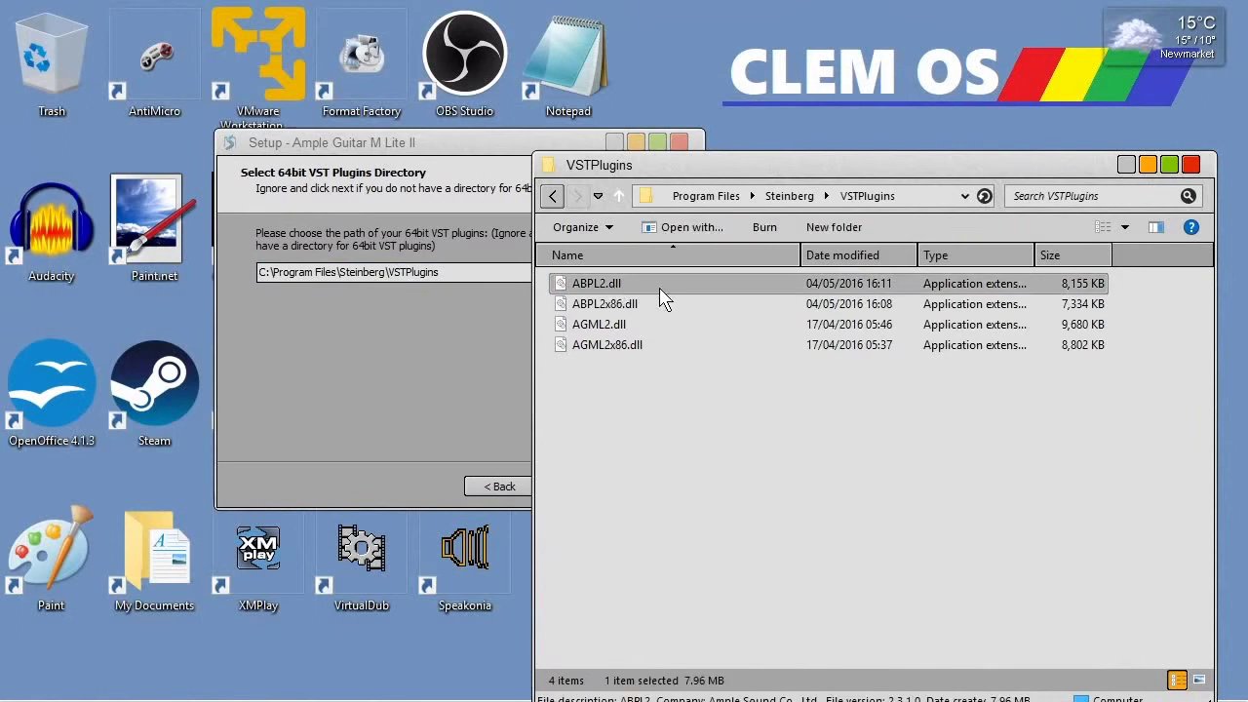
pyautogui.click(681, 142)
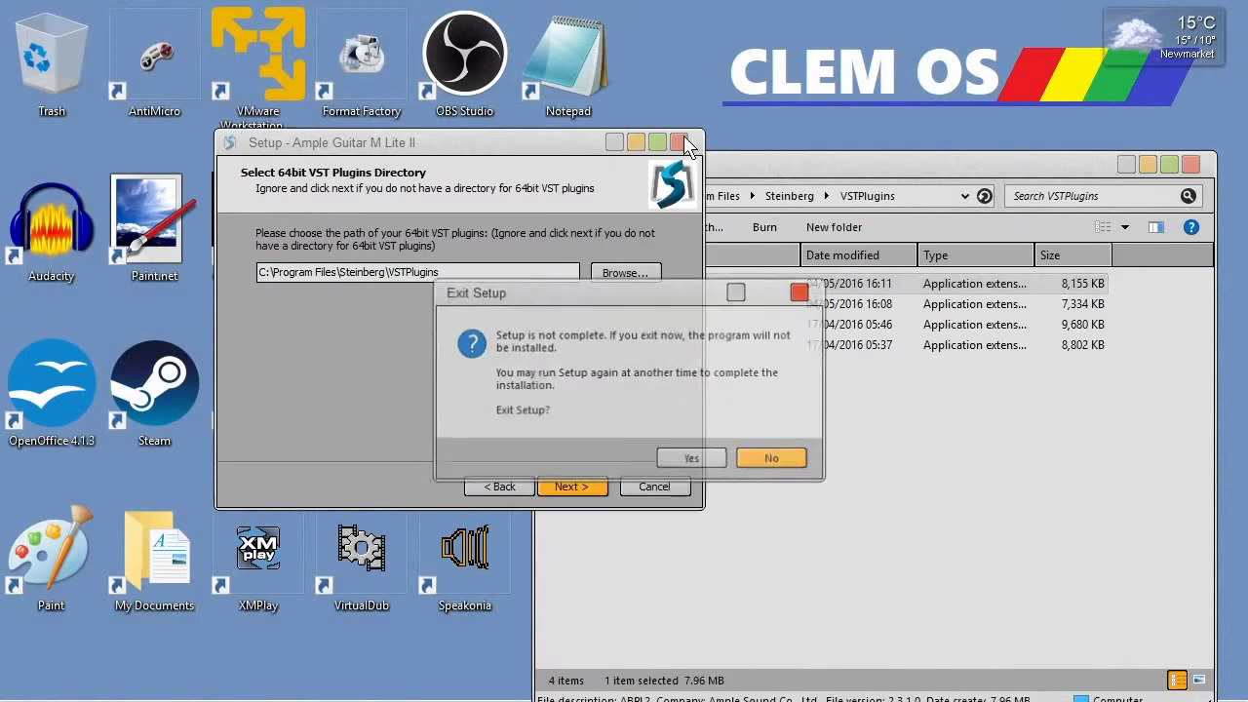
pyautogui.click(693, 457)
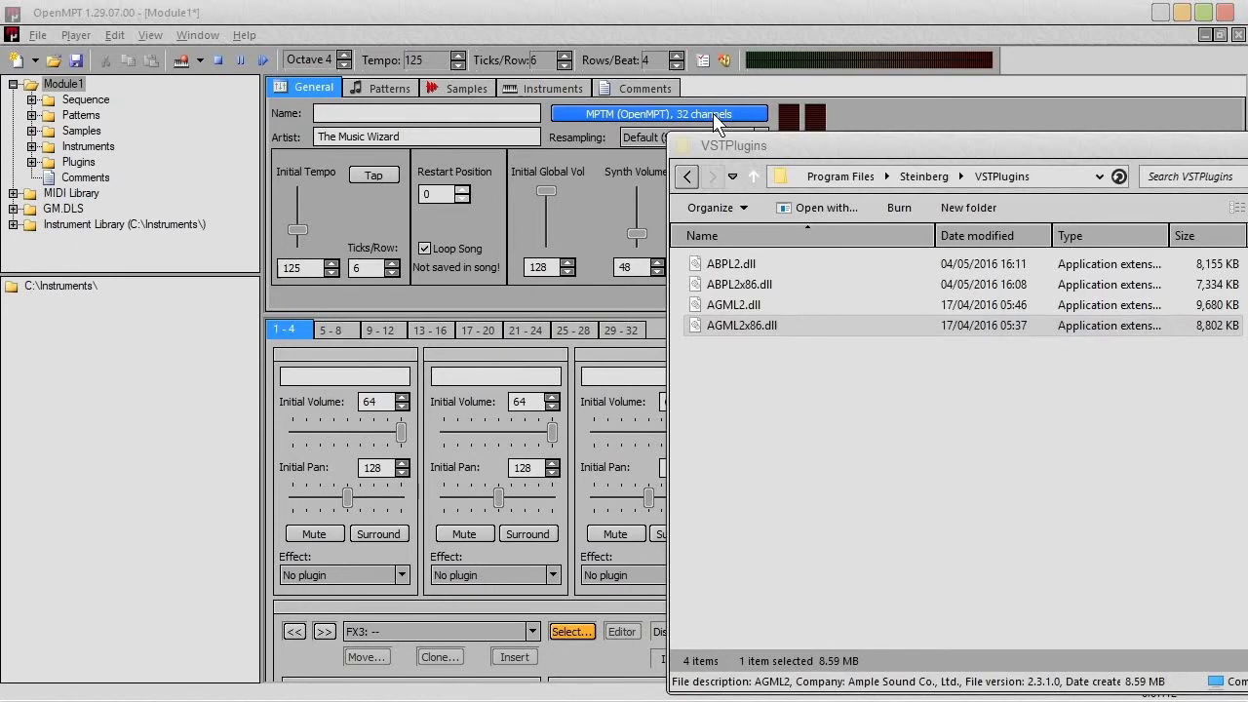
# Add AGML2x86.dll from the VSTPlugins folder to OpenMPT's plugin list and load it into slot FX3
pyautogui.moveTo(748, 322); pyautogui.dragTo(457, 631)
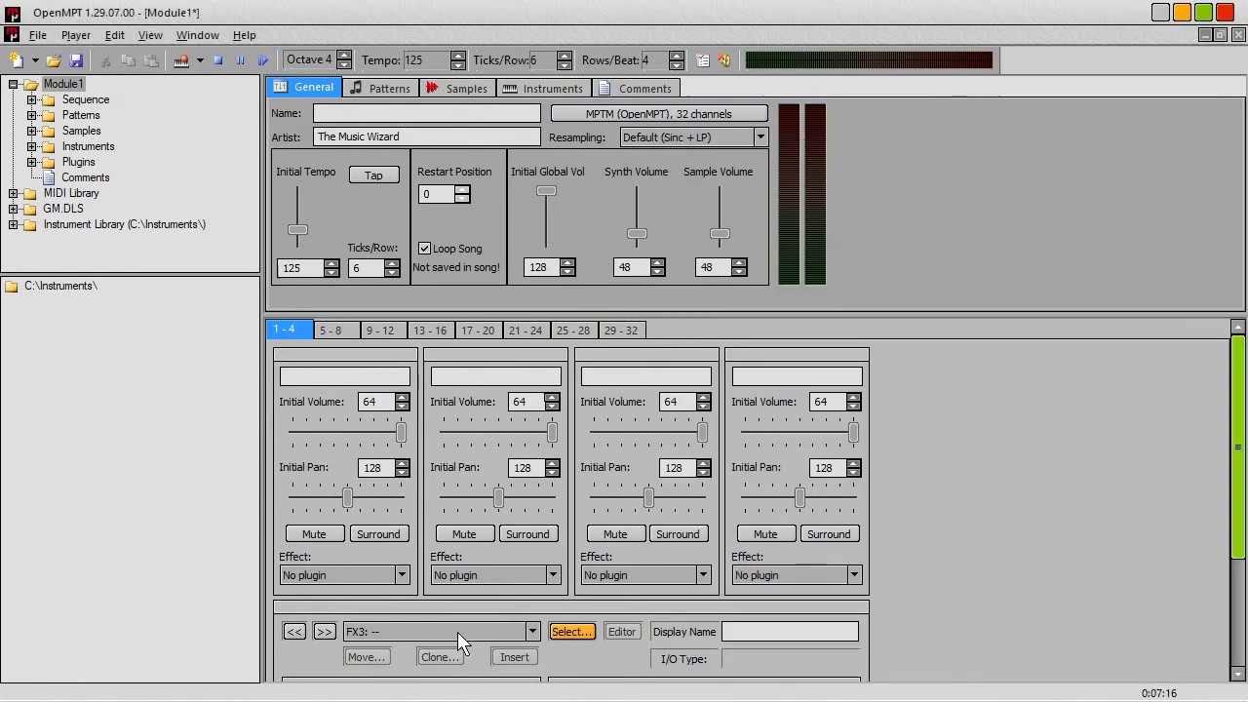
pyautogui.click(567, 632)
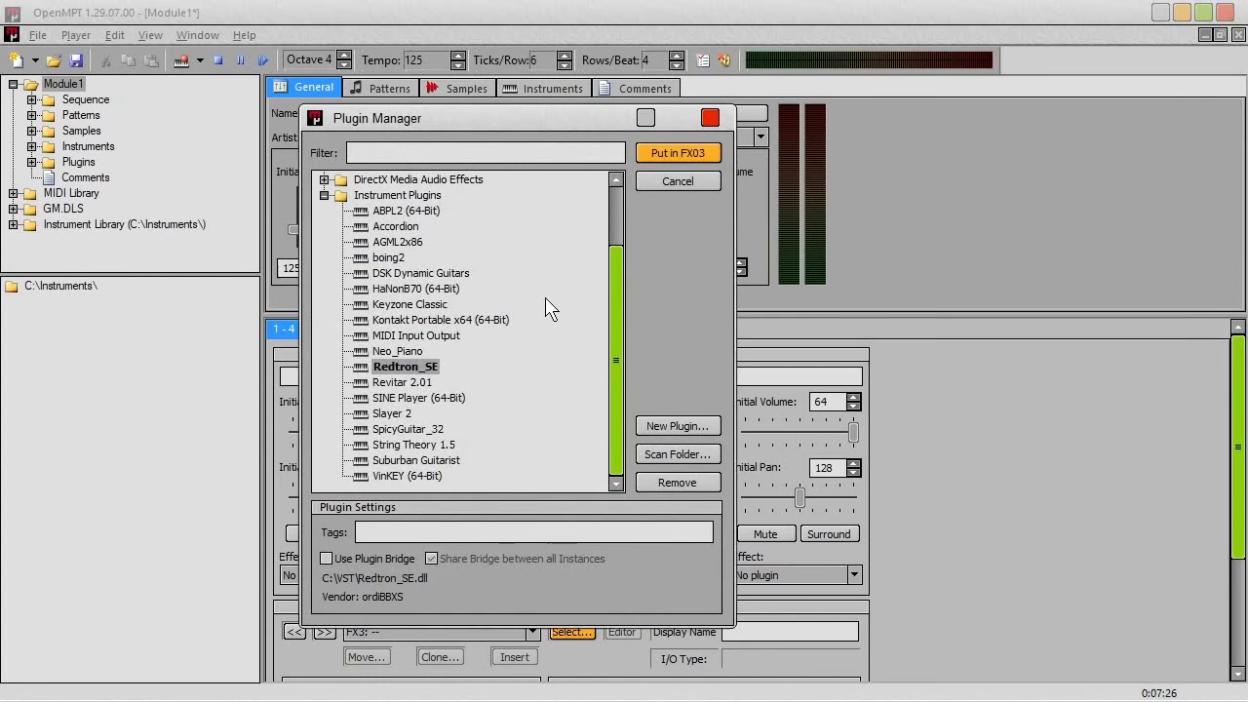
pyautogui.click(406, 248)
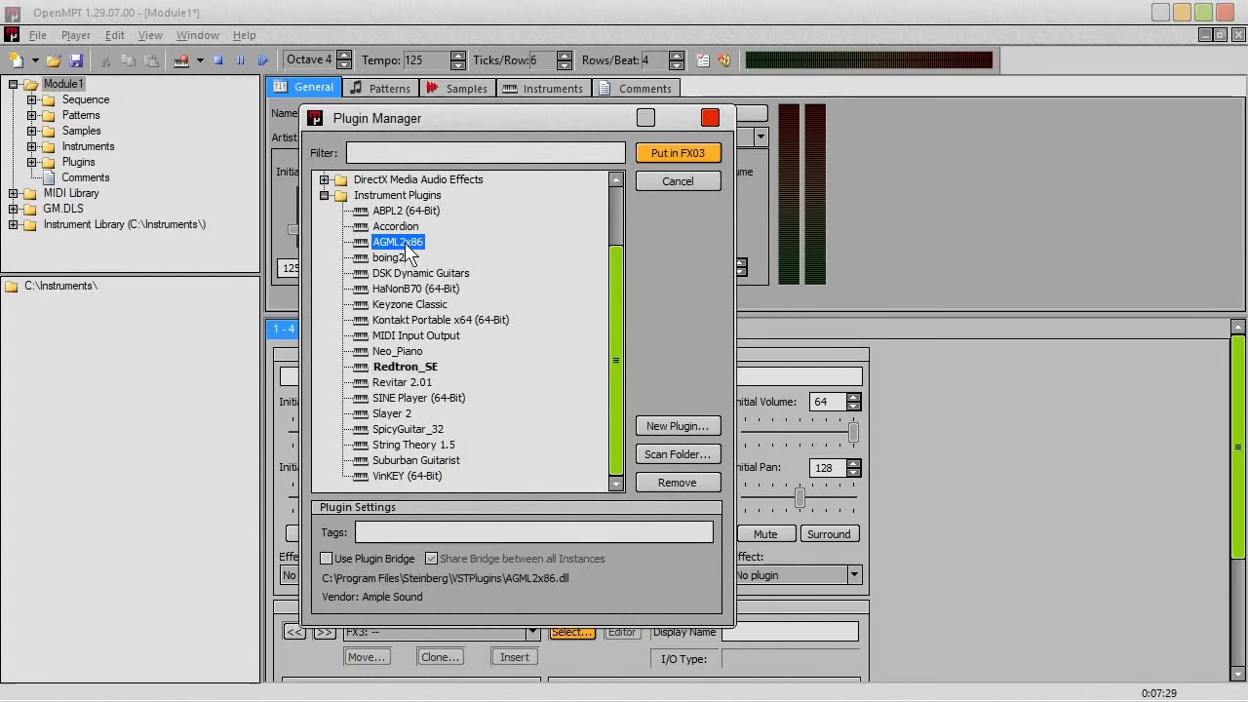
pyautogui.doubleClick(405, 243)
# Show instrument 3, Ample Guitar M II Lite, and open its plugin editor
pyautogui.click(520, 88)
pyautogui.click(451, 114)
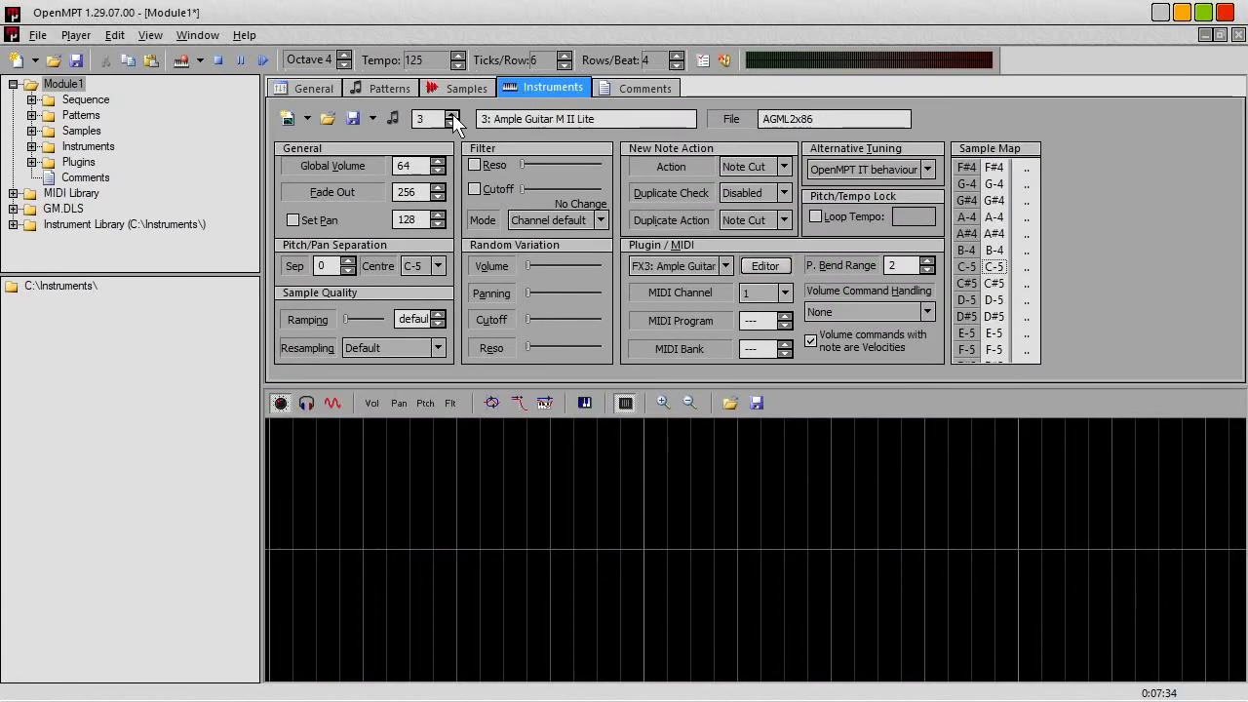
pyautogui.click(757, 269)
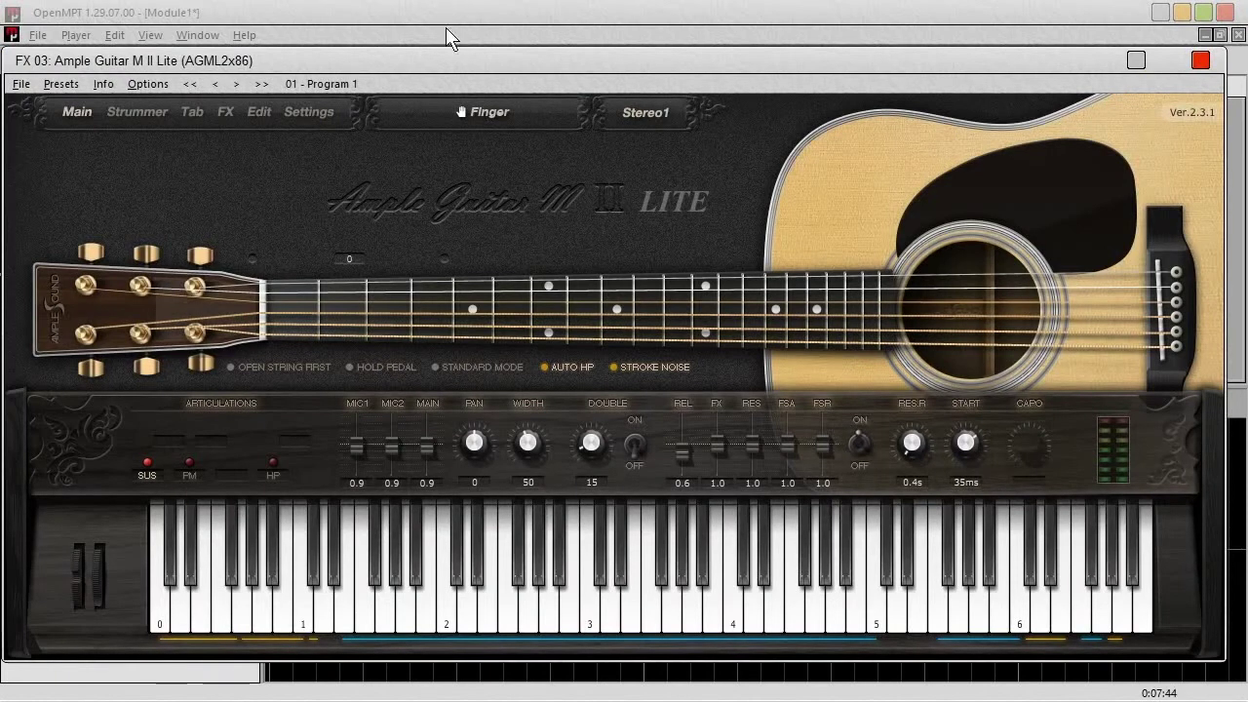
# Go to the Strummer page of the guitar plugin, switch through its strumming patterns to pattern 8, and close the editor
pyautogui.click(116, 113)
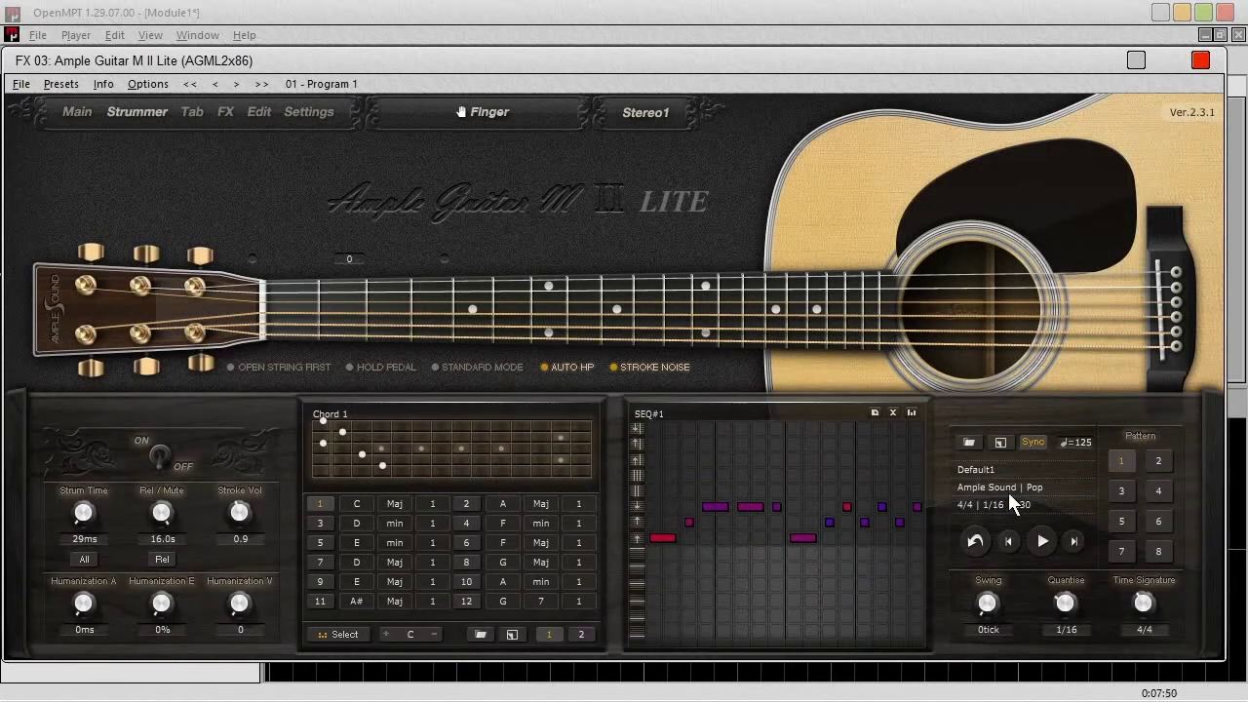
pyautogui.click(1158, 496)
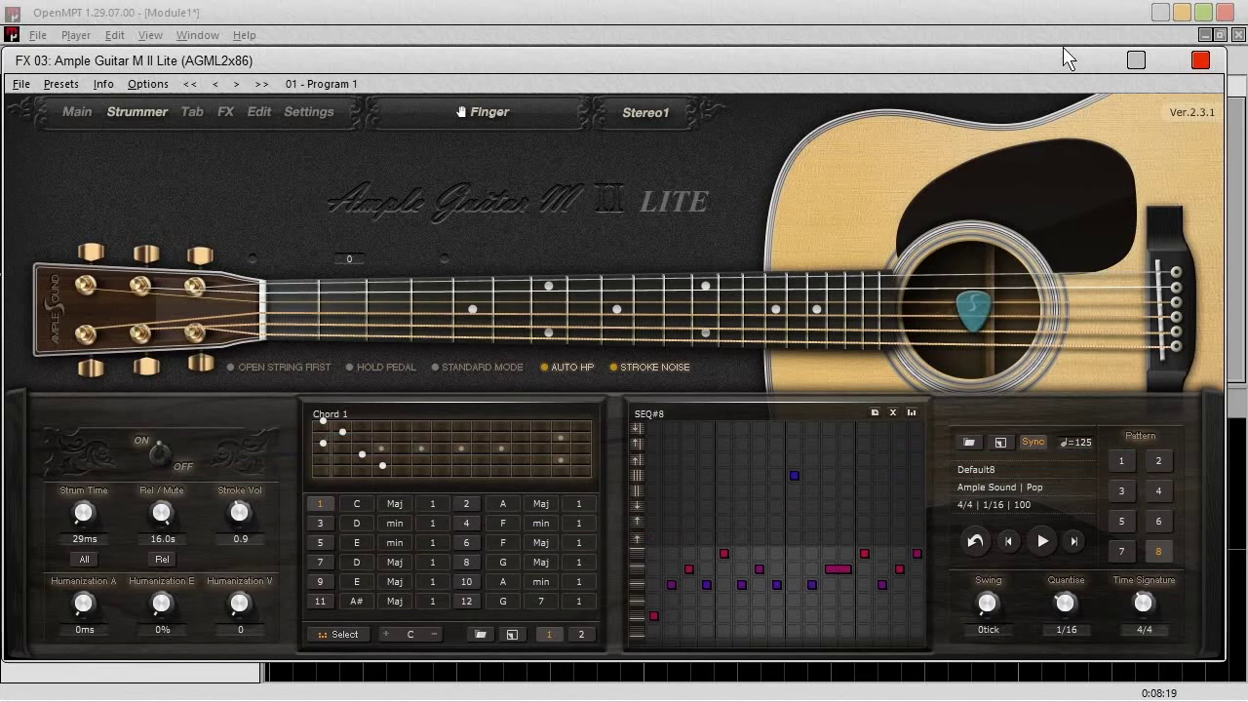
pyautogui.click(1200, 61)
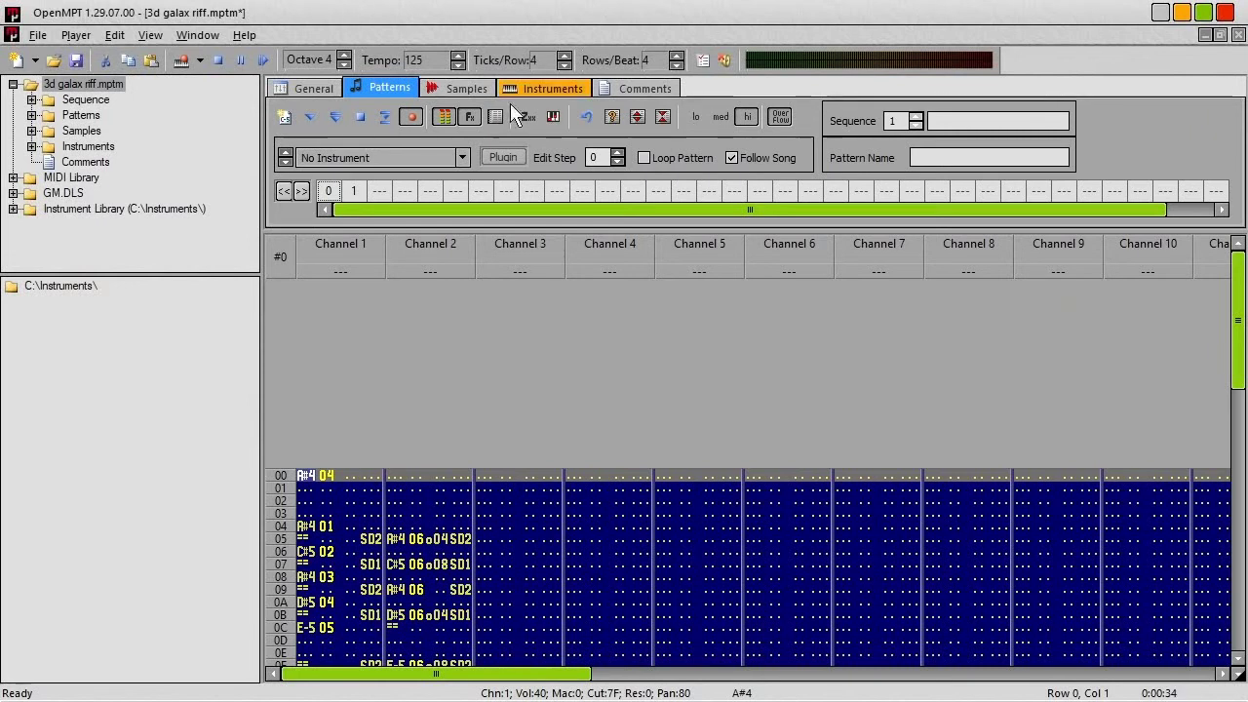
# Play the 3d galax riff module, stop it, and return the cursor to row 00 of pattern 0 in channel 1
pyautogui.click(261, 62)
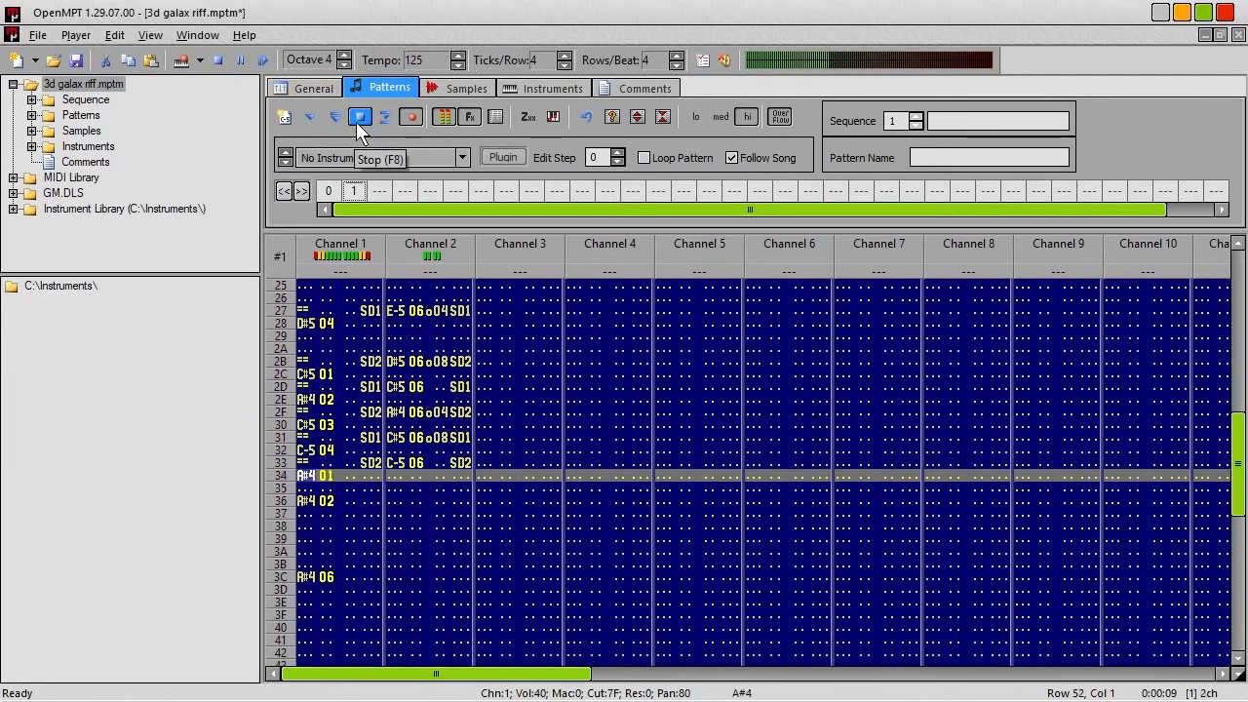
pyautogui.click(359, 118)
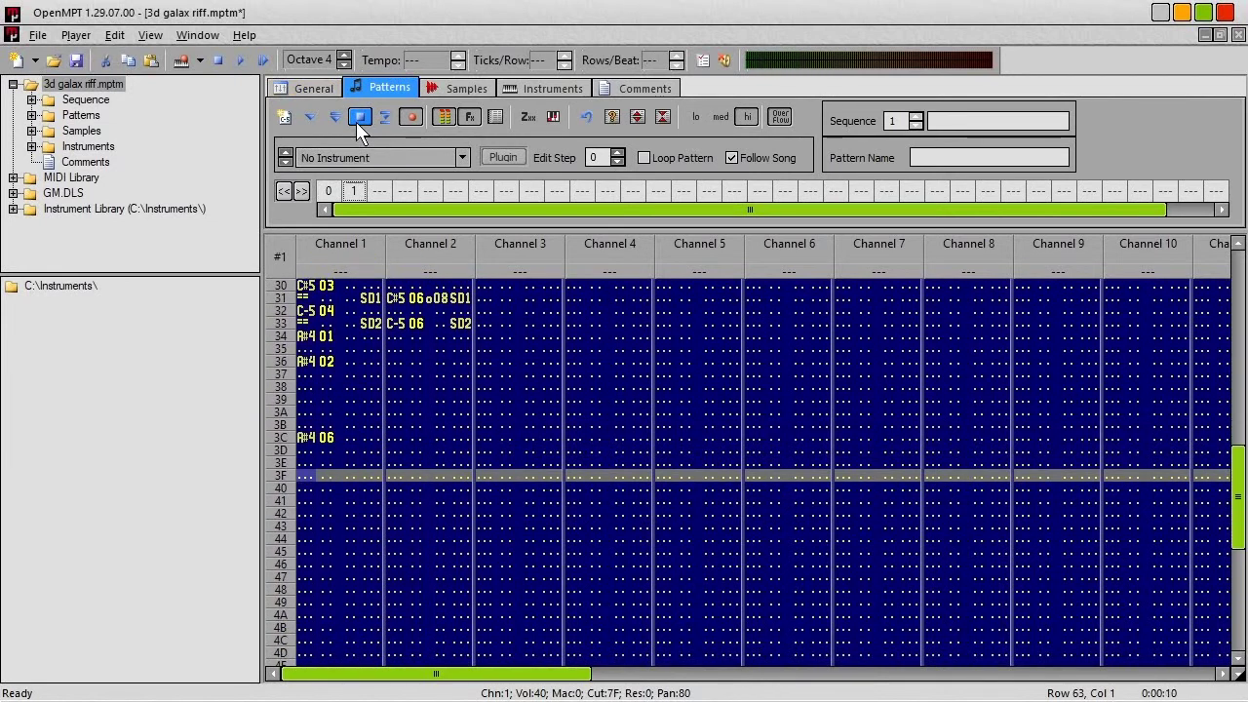
pyautogui.click(332, 189)
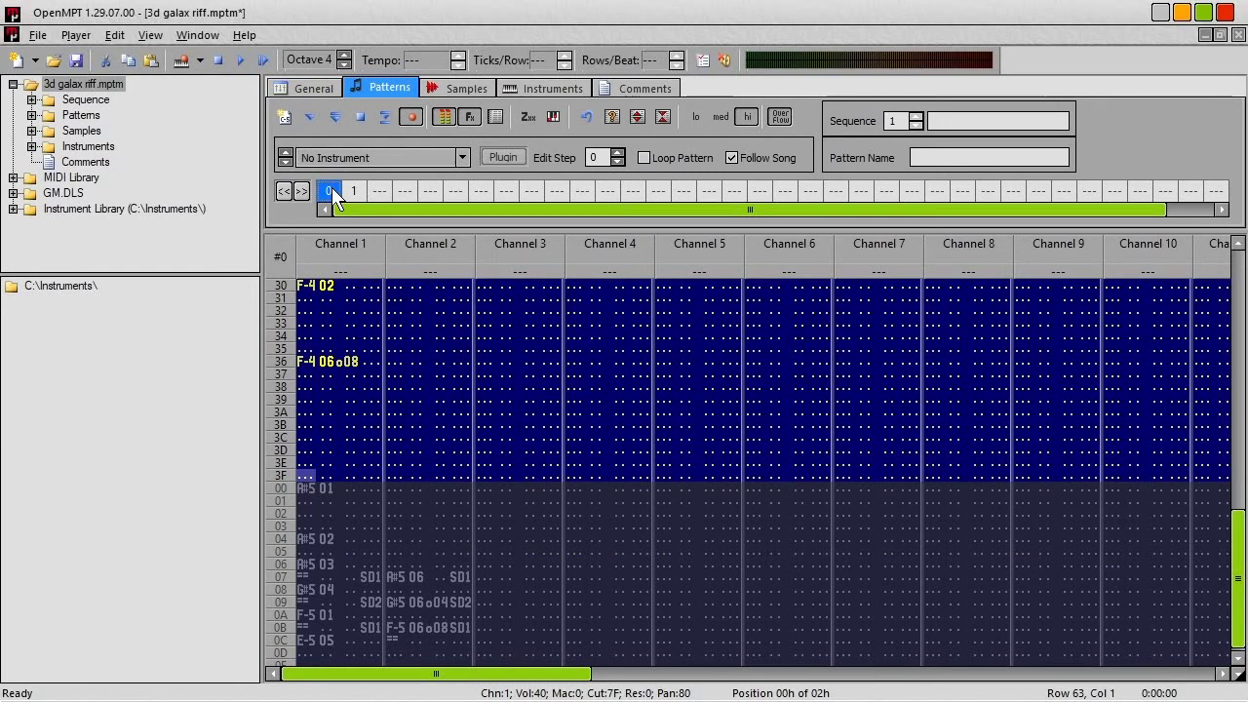
pyautogui.scroll(10, 345, 365)
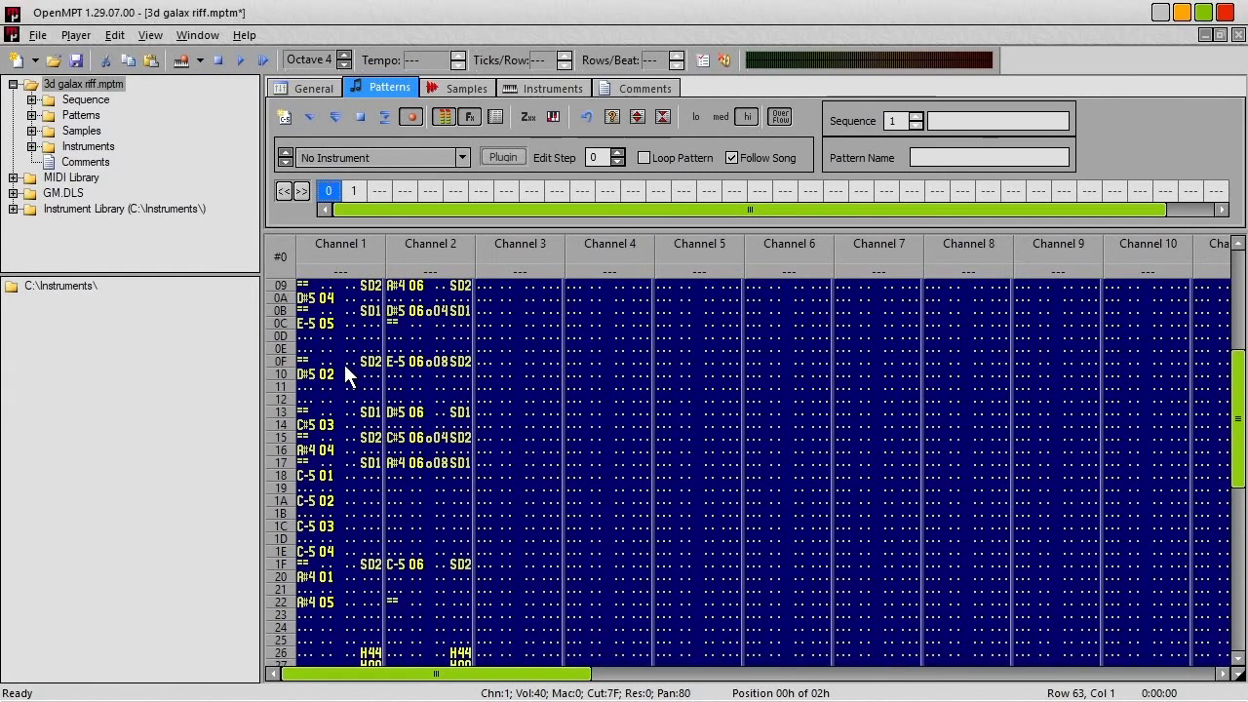
pyautogui.scroll(4, 346, 373)
pyautogui.click(314, 359)
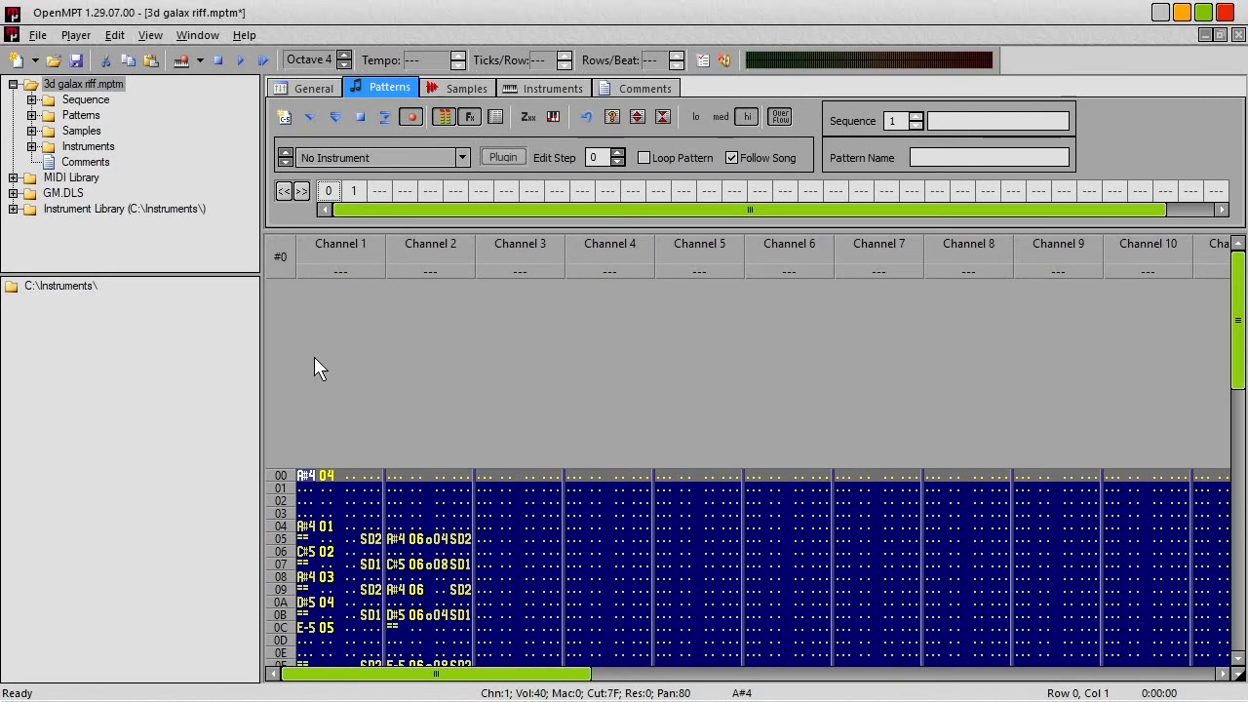
# Load the AXP SoftAmp GT effect from the Unsorted plugins into slot FX1 of the riff module
pyautogui.click(300, 88)
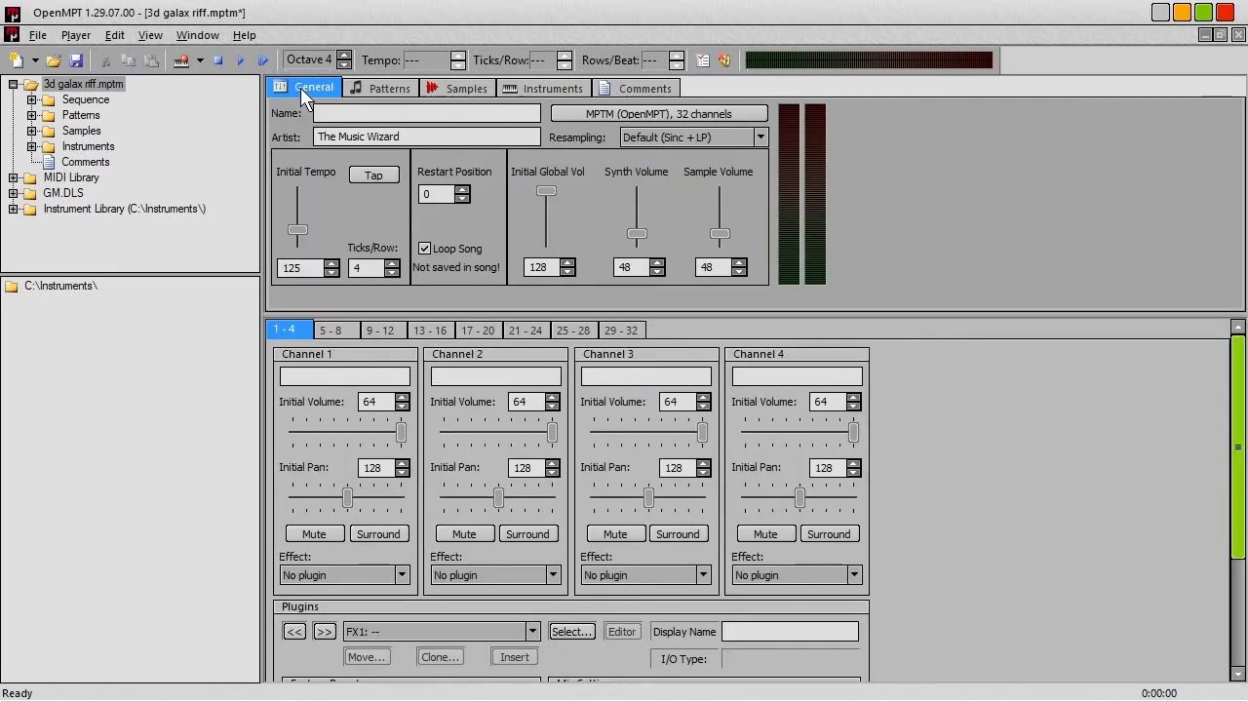
pyautogui.click(581, 634)
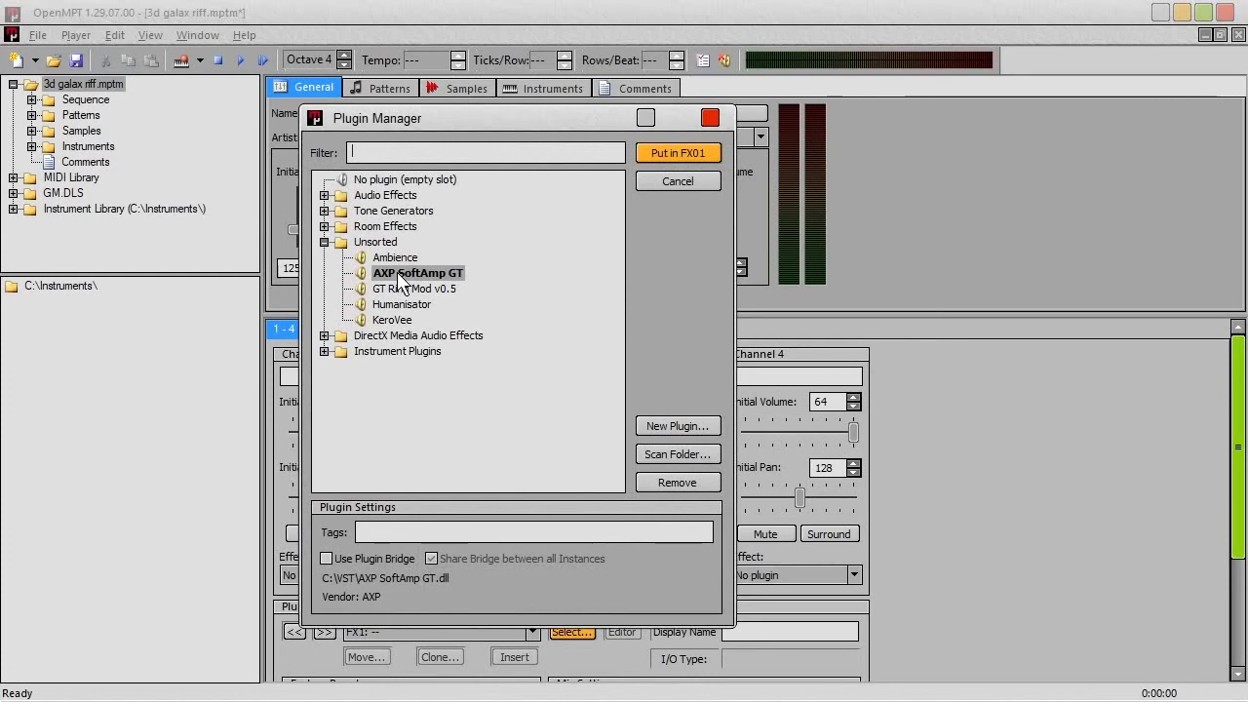
pyautogui.doubleClick(398, 276)
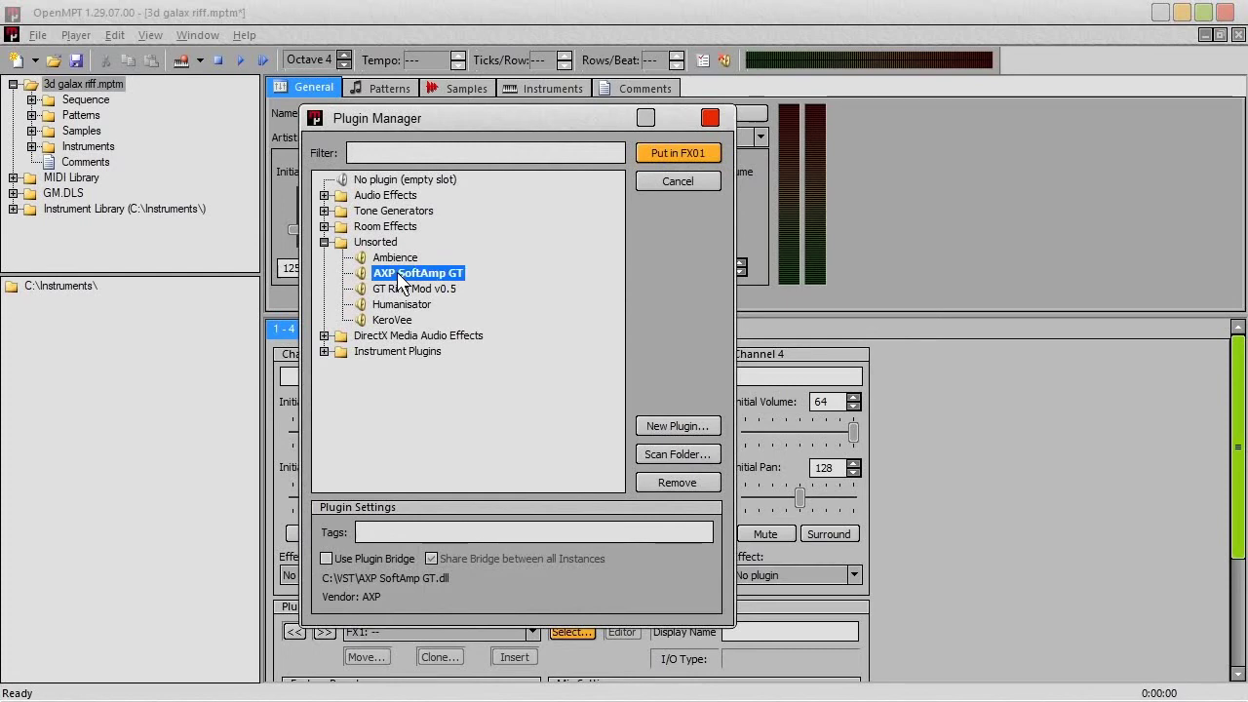
# Go to instrument 1, Legato Pick Down RR1, sound a test note, and assign FX1: SoftAmp GT as its plugin
pyautogui.click(528, 85)
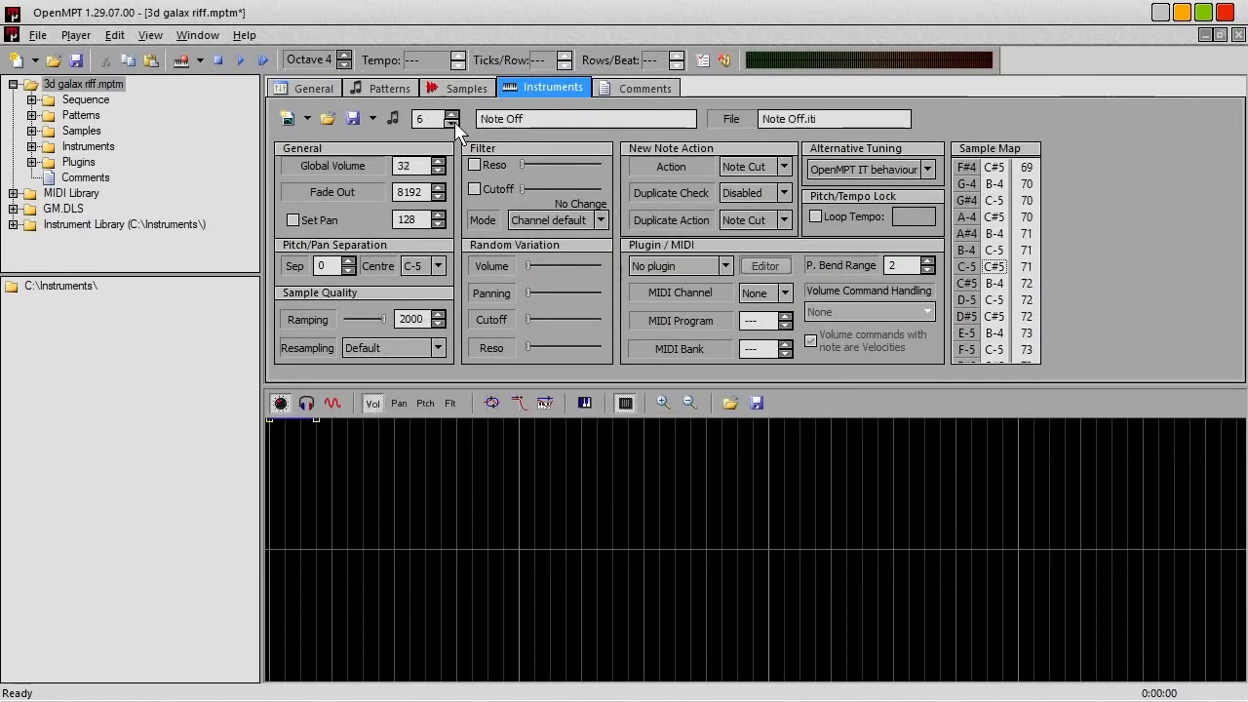
pyautogui.click(455, 123)
pyautogui.click(455, 123)
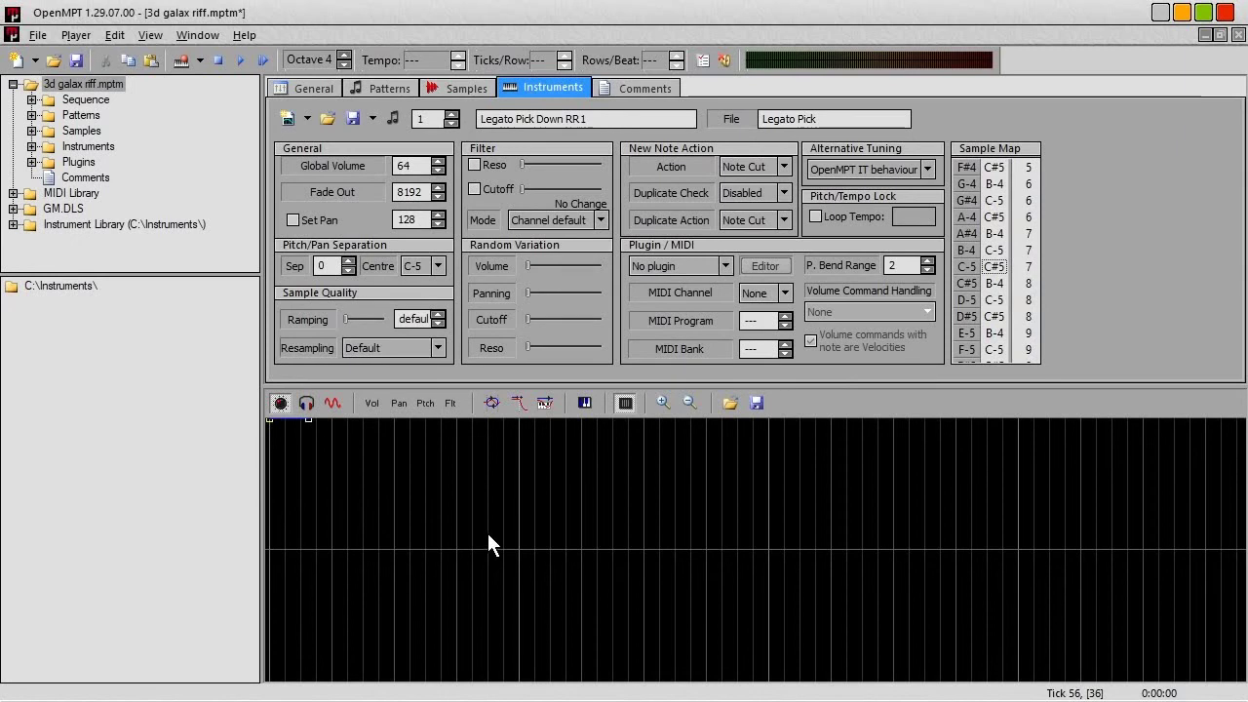
pyautogui.press('a')
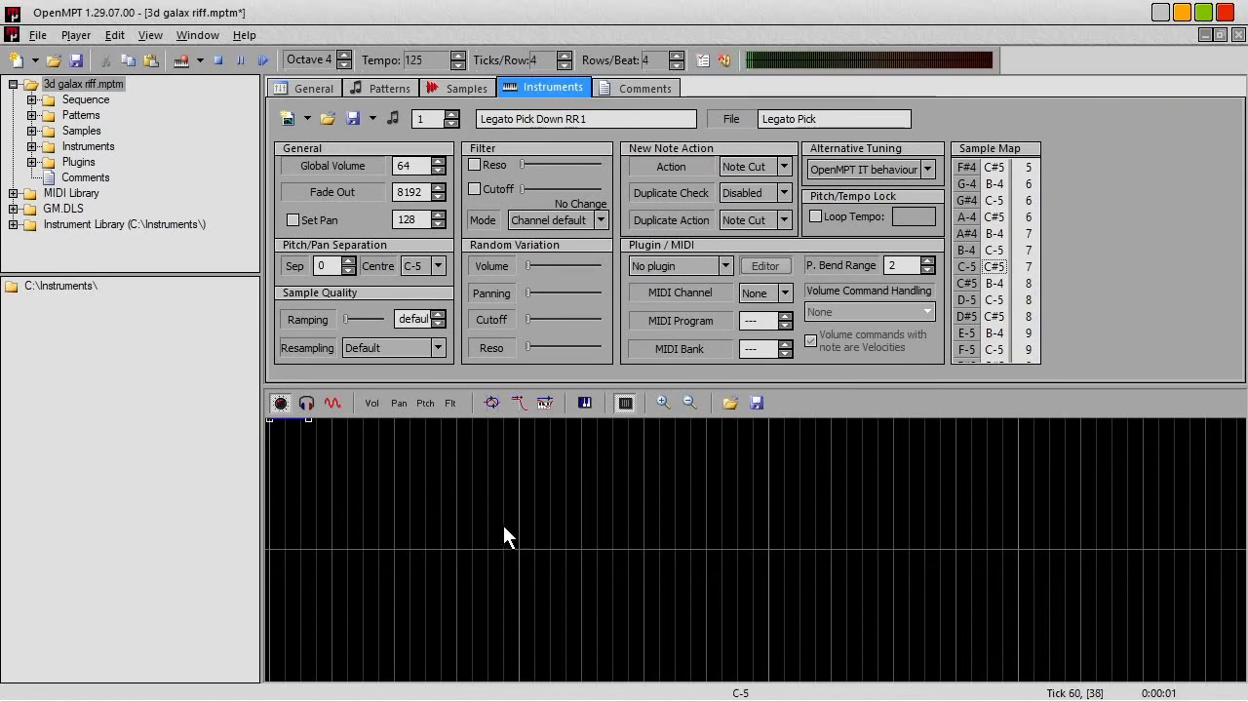
pyautogui.click(666, 272)
pyautogui.click(667, 293)
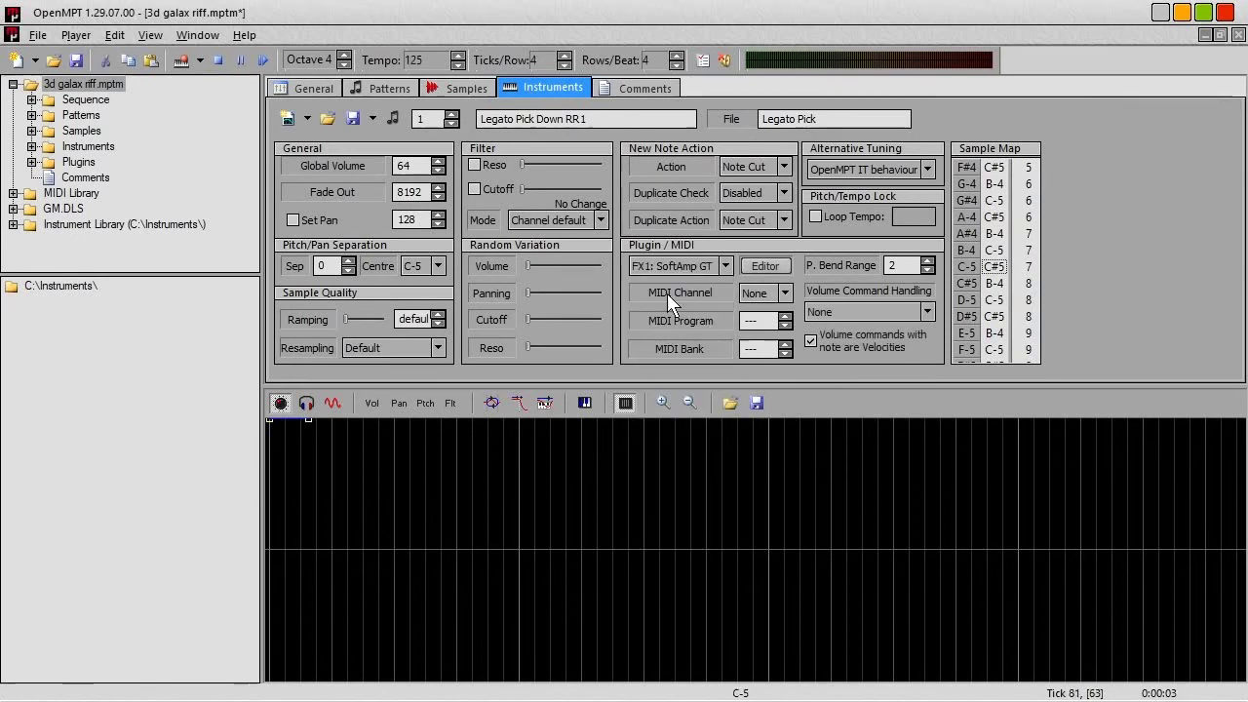
# Open the SoftAmp GT editor, move it to the middle of the workspace, and turn the Level knob fully up
pyautogui.click(763, 266)
pyautogui.moveTo(290, 83); pyautogui.dragTo(533, 251)
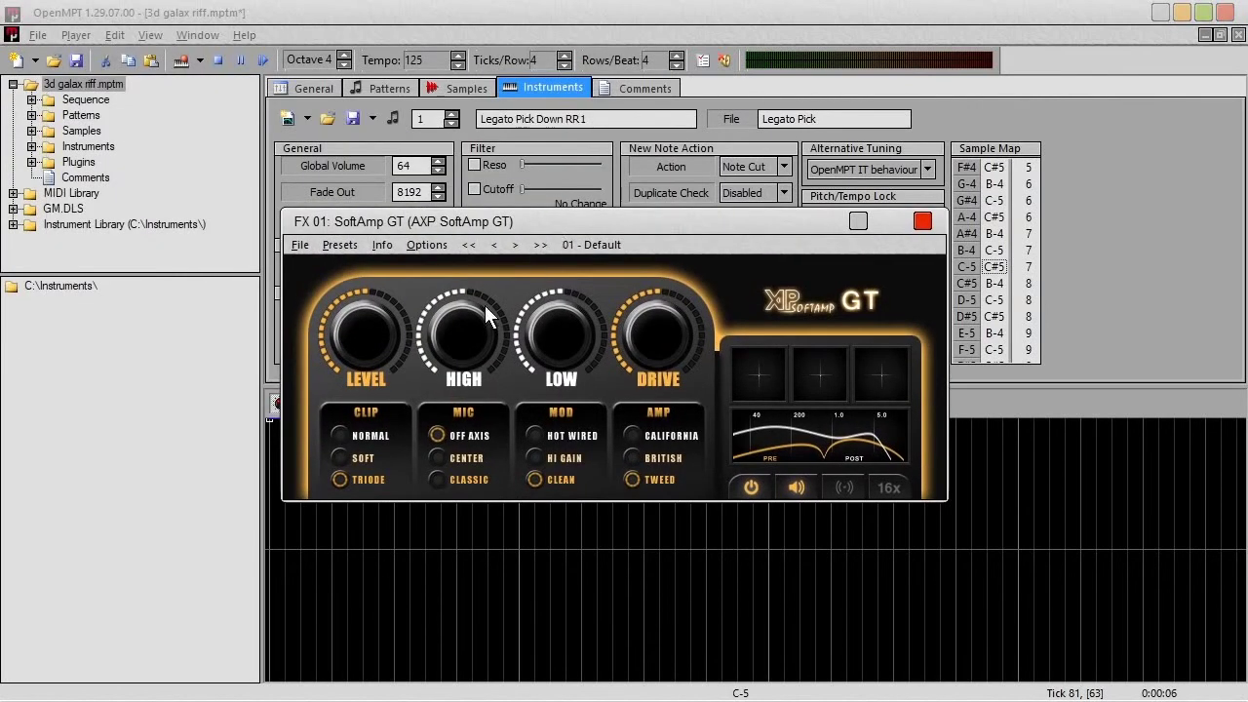
pyautogui.moveTo(381, 339); pyautogui.dragTo(375, 267)
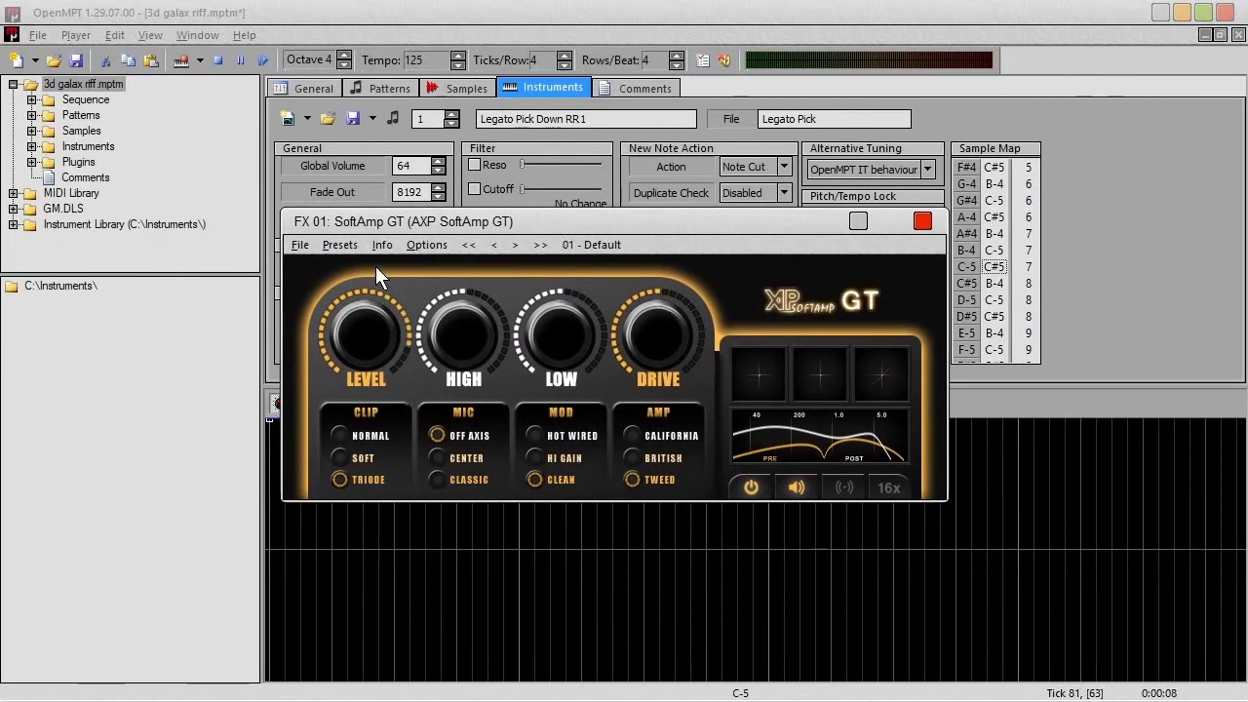
pyautogui.click(459, 508)
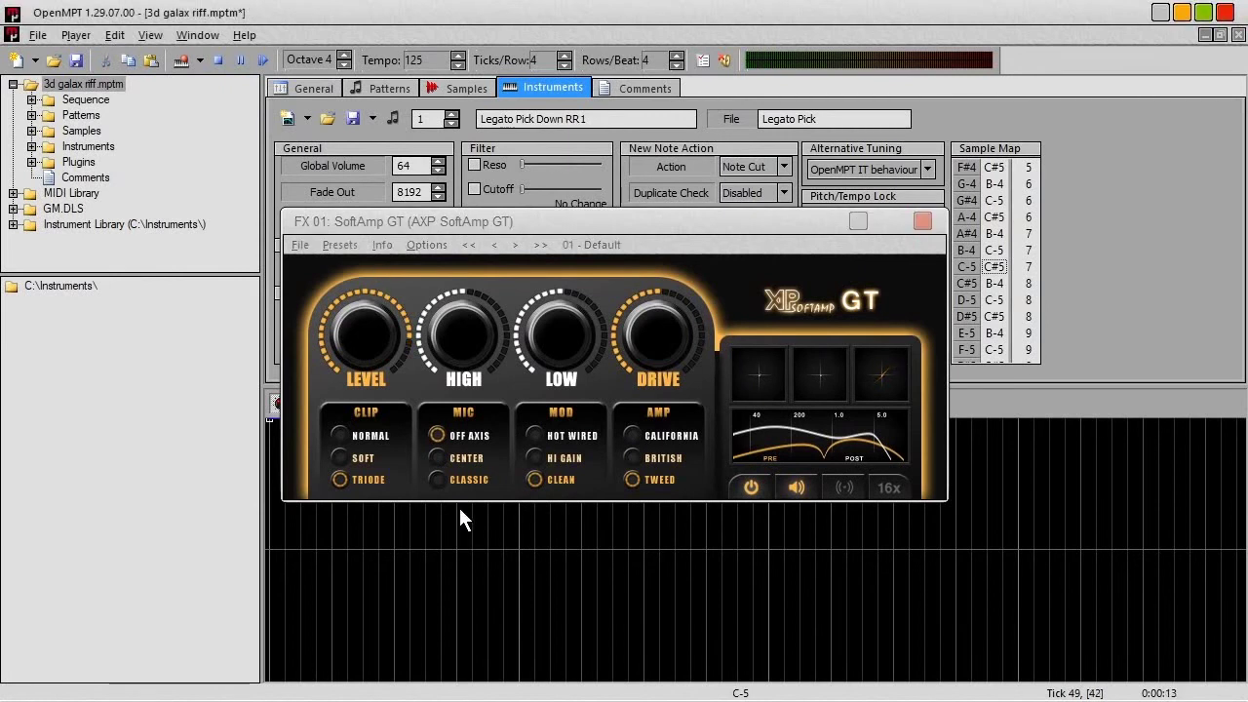
# Set the SoftAmp GT amp to British, try the Center mic, set the mic to Classic, and close the editor
pyautogui.click(634, 457)
pyautogui.click(606, 583)
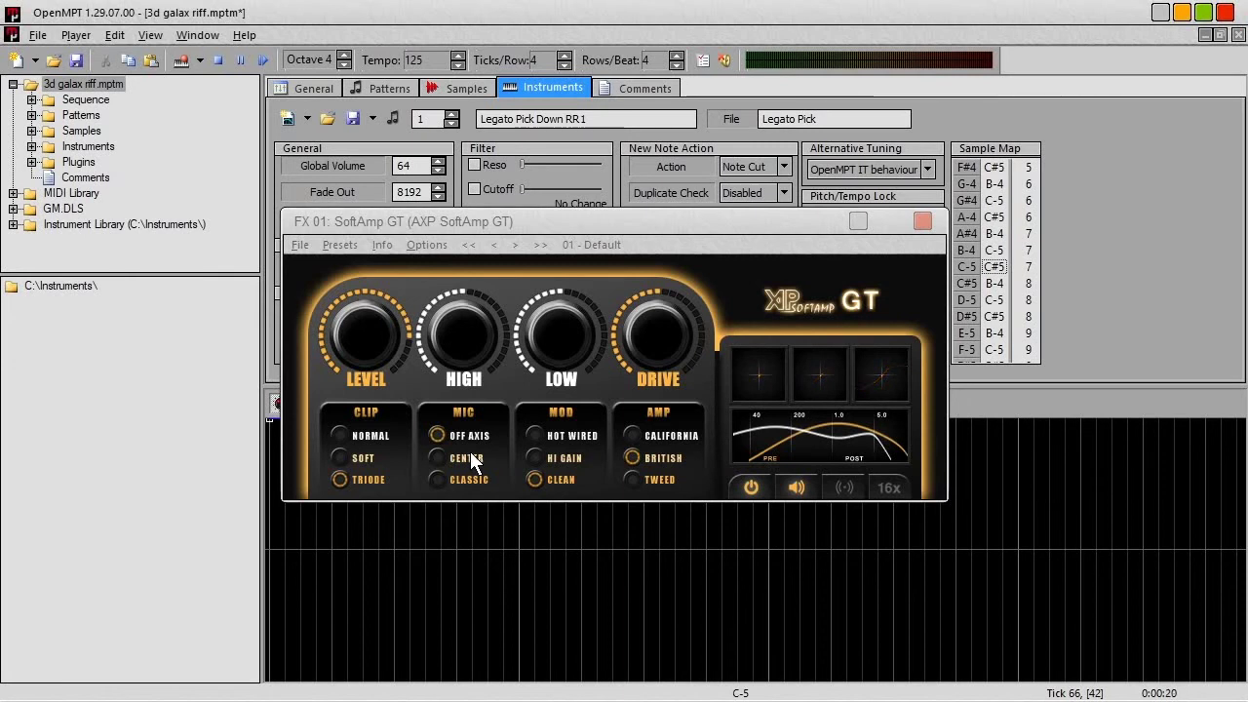
pyautogui.click(439, 463)
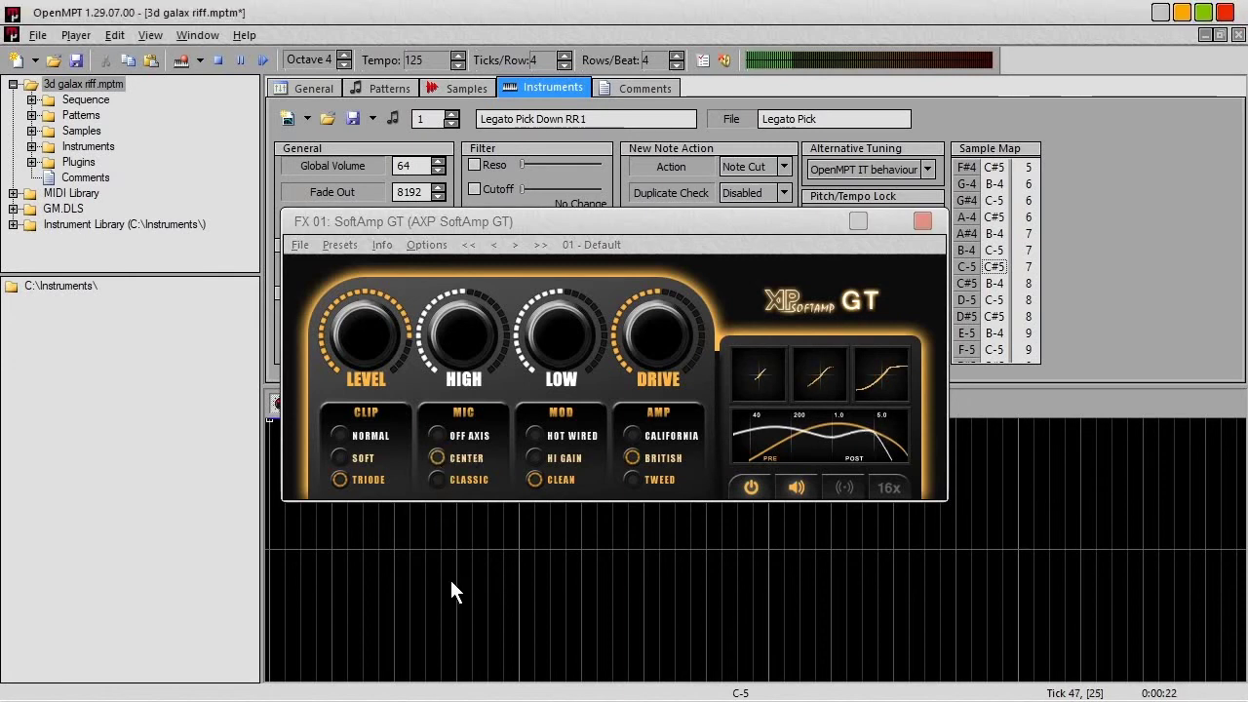
pyautogui.click(438, 479)
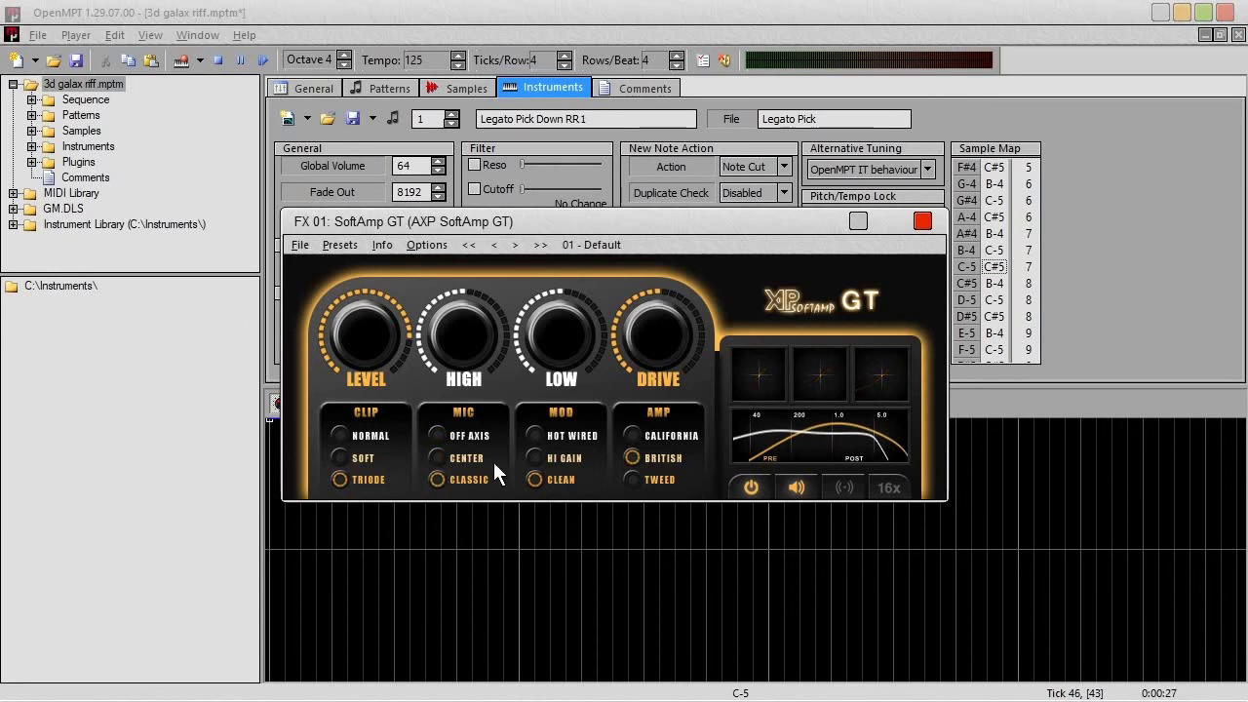
pyautogui.click(922, 221)
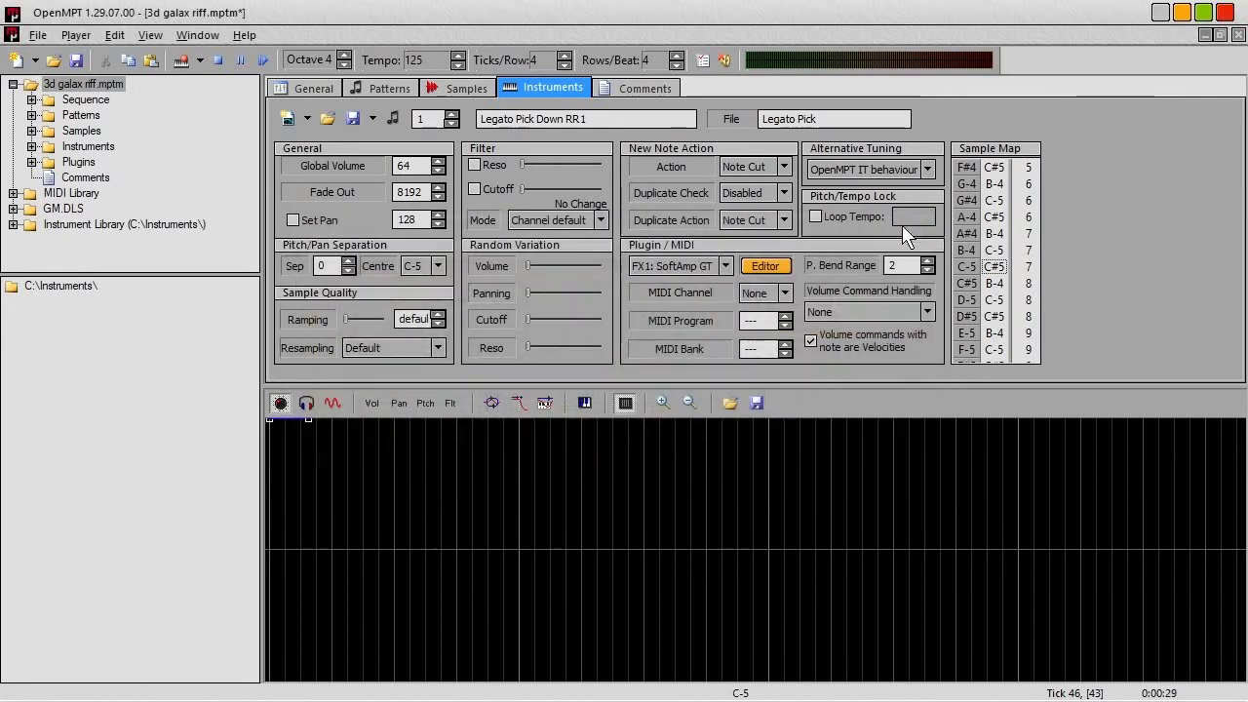
# Assign FX1: SoftAmp GT to instruments 2 through 6, and step back to instrument 1
pyautogui.click(452, 114)
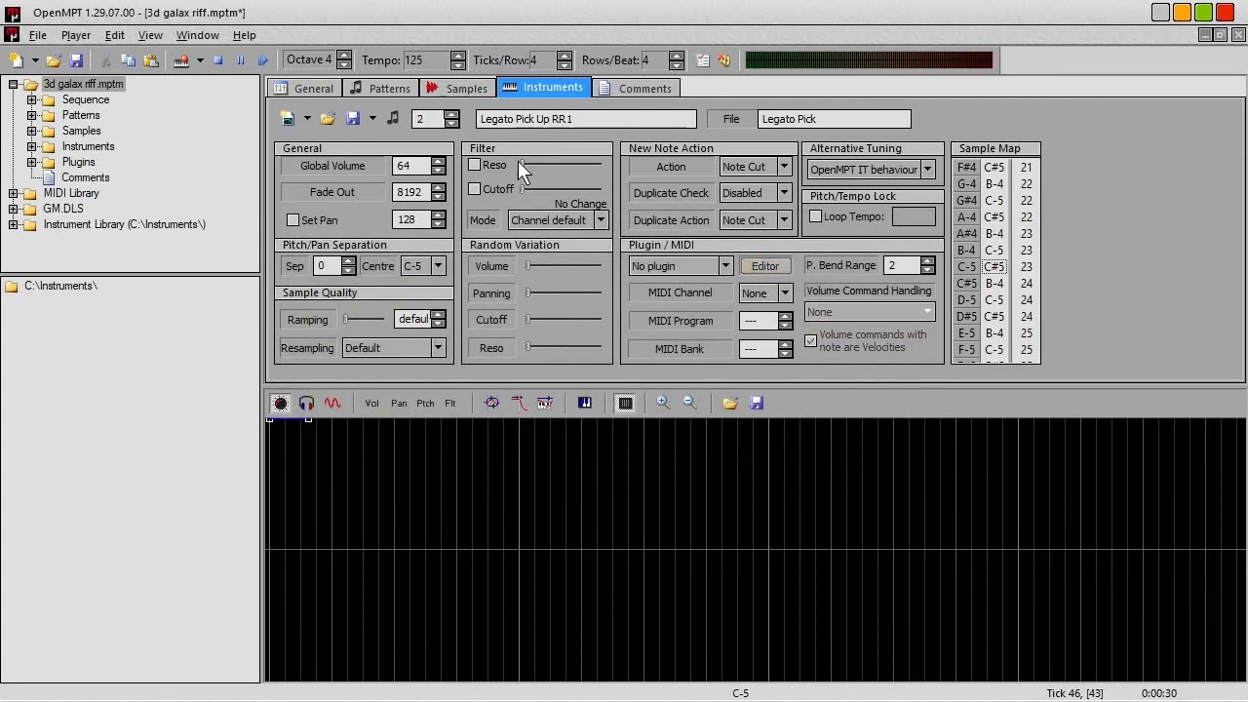
pyautogui.click(717, 264)
pyautogui.click(704, 296)
pyautogui.click(451, 115)
pyautogui.click(684, 269)
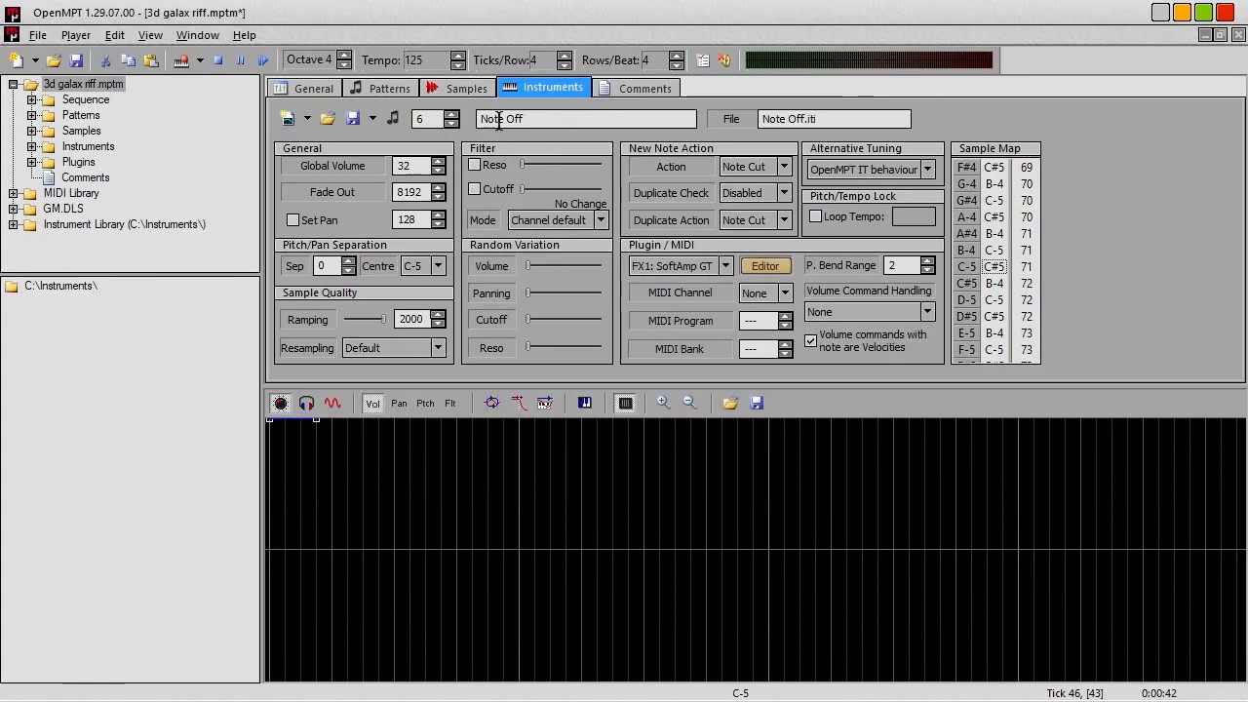
pyautogui.click(451, 123)
pyautogui.click(450, 122)
pyautogui.click(450, 123)
pyautogui.click(450, 123)
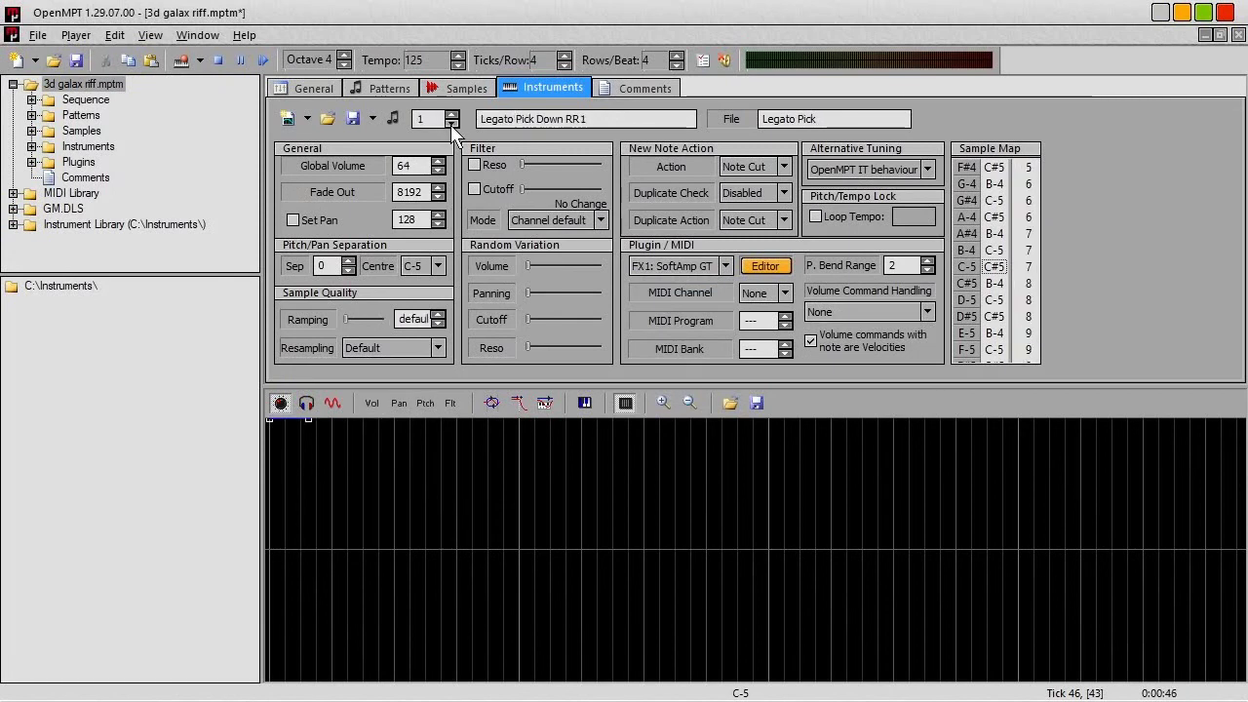
# Return to the riff's pattern view, play the module through SoftAmp GT, and stop playback
pyautogui.click(390, 88)
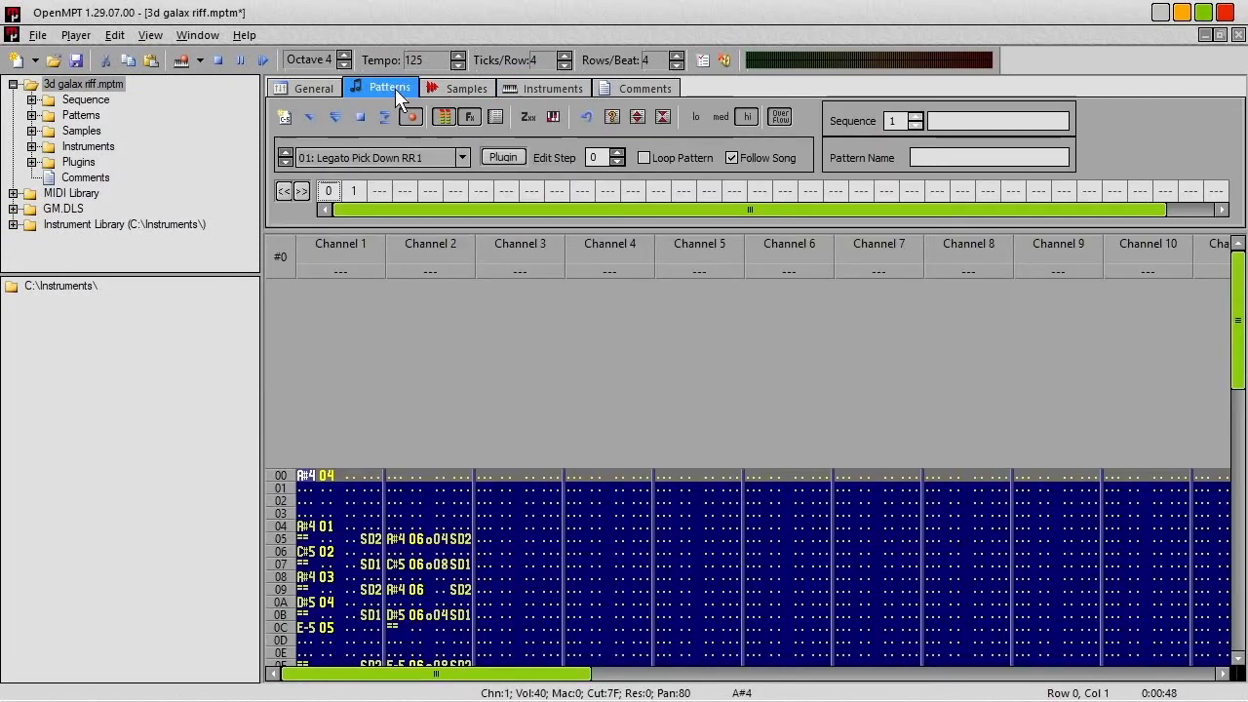
pyautogui.click(263, 61)
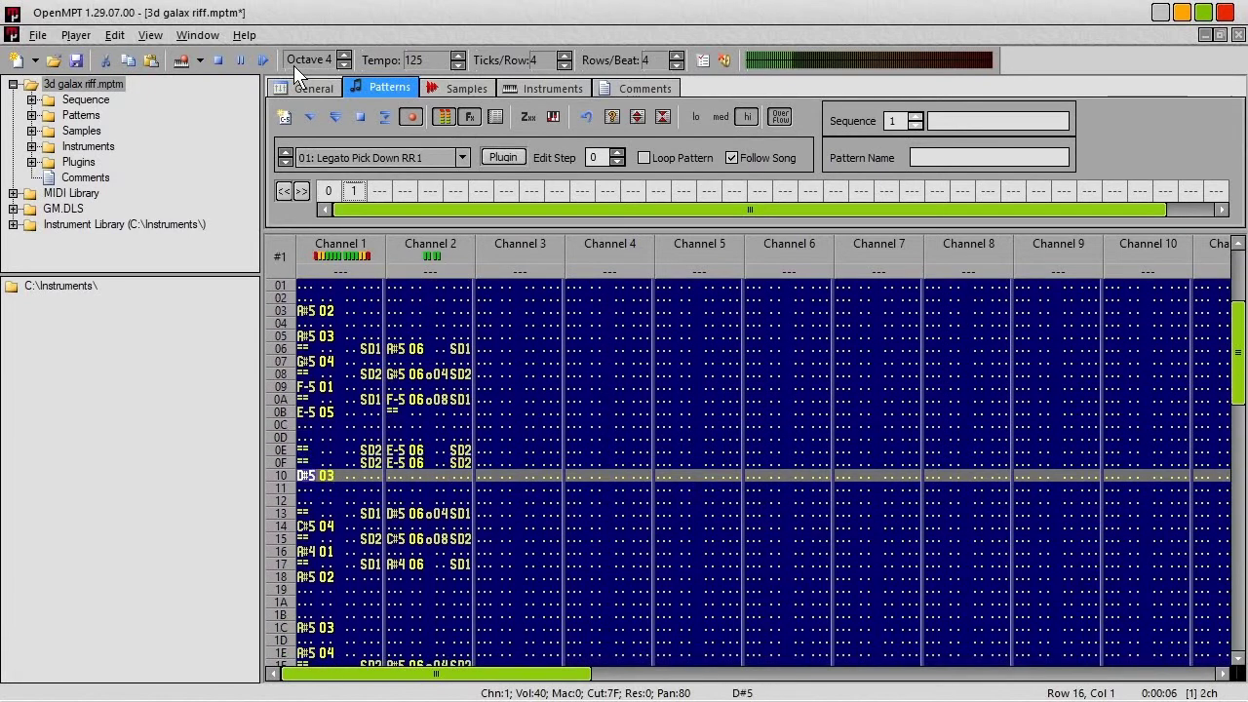
pyautogui.click(358, 118)
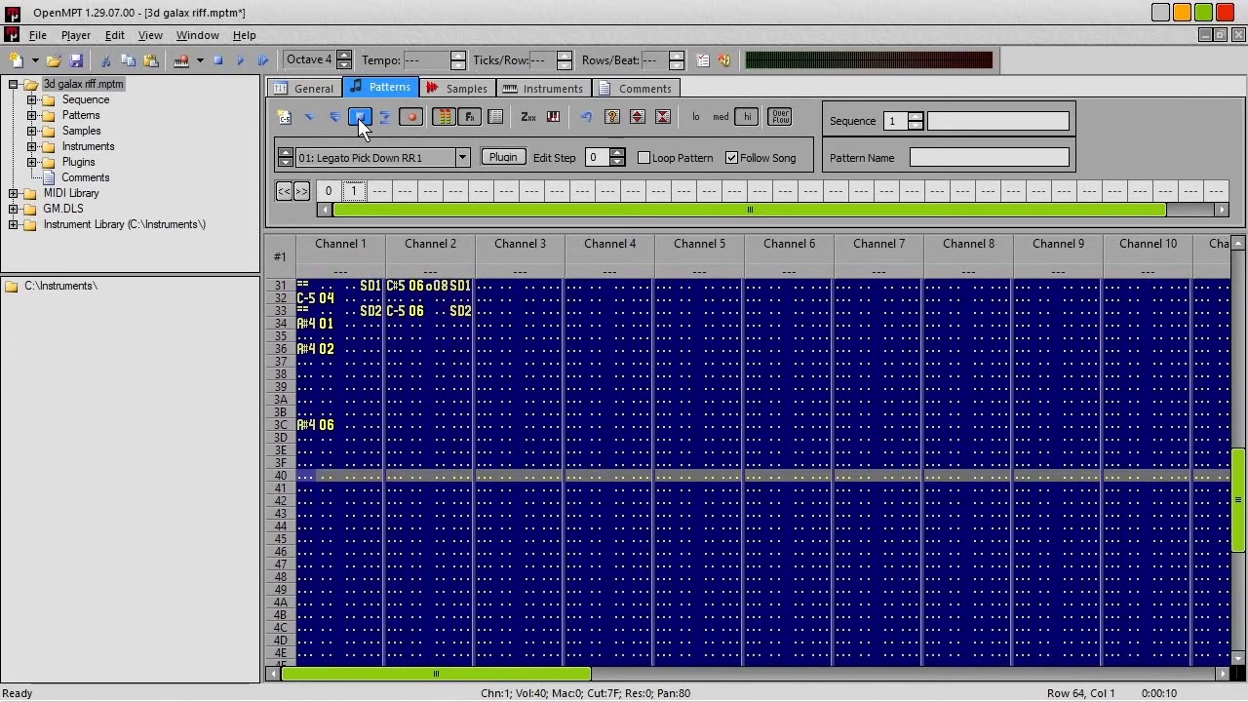
# Load the Classic Delay plugin from the Room Effects folder into effect slot FX2 of the module
pyautogui.click(299, 89)
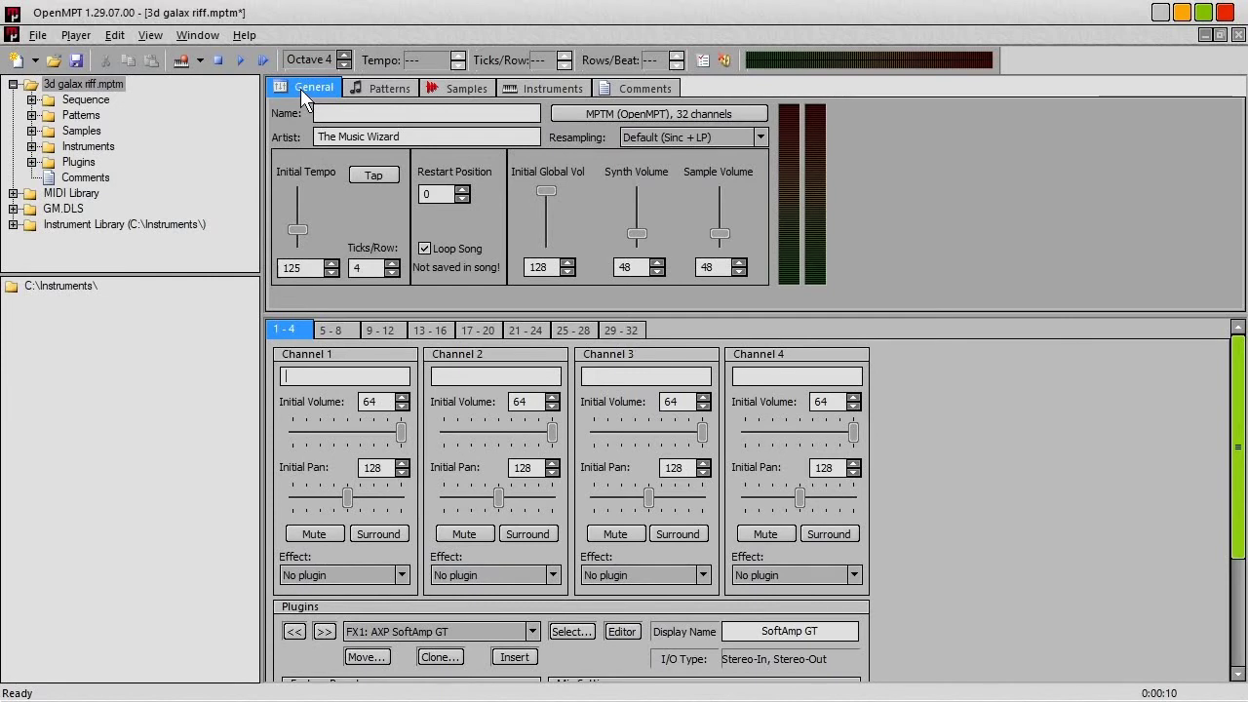
pyautogui.click(445, 631)
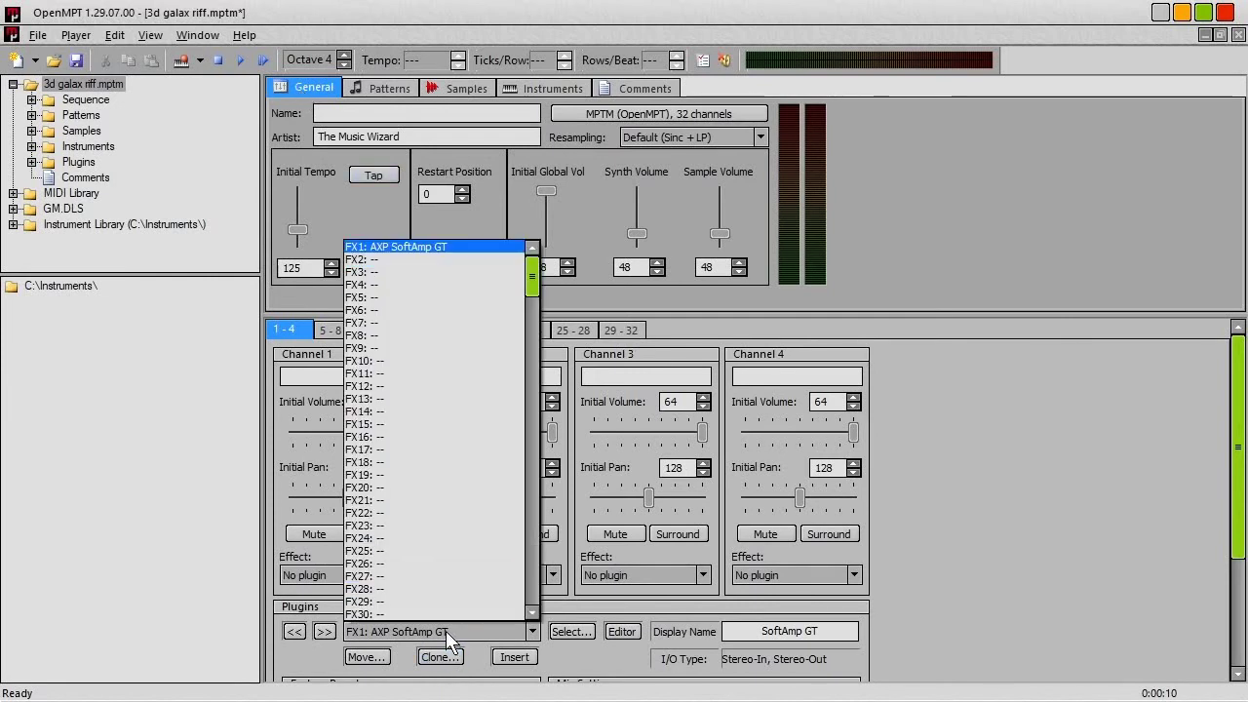
pyautogui.click(439, 263)
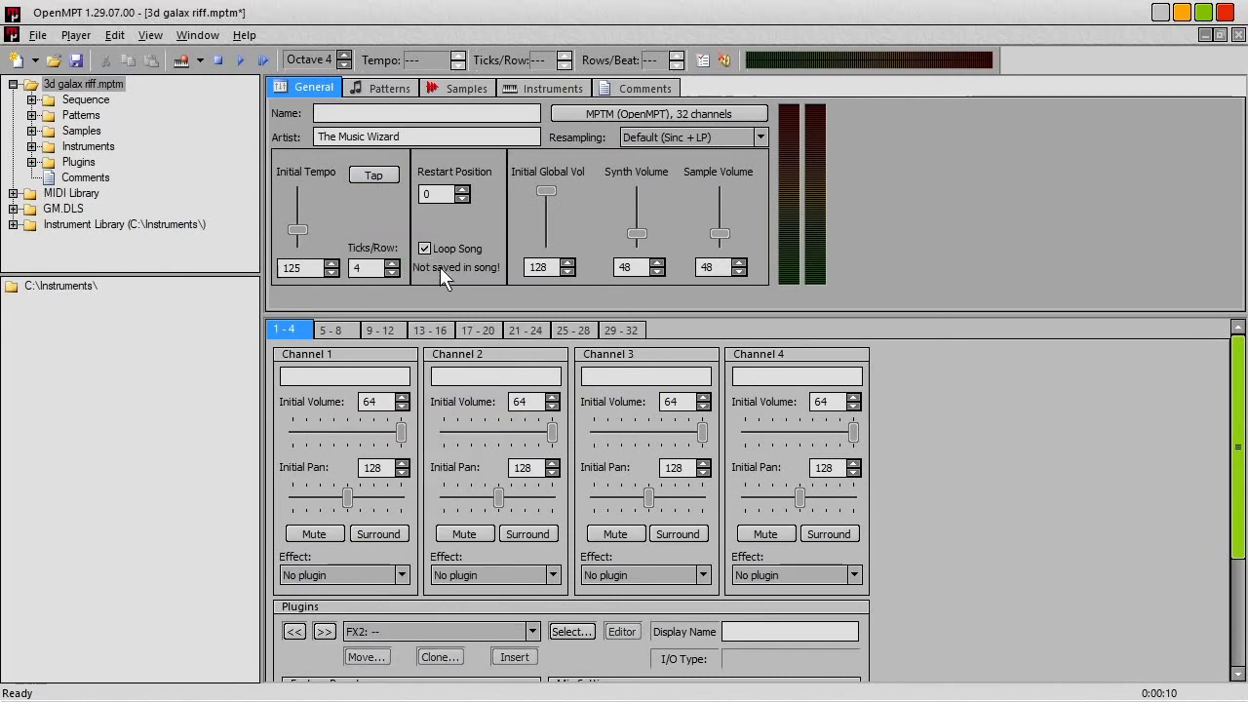
pyautogui.click(570, 631)
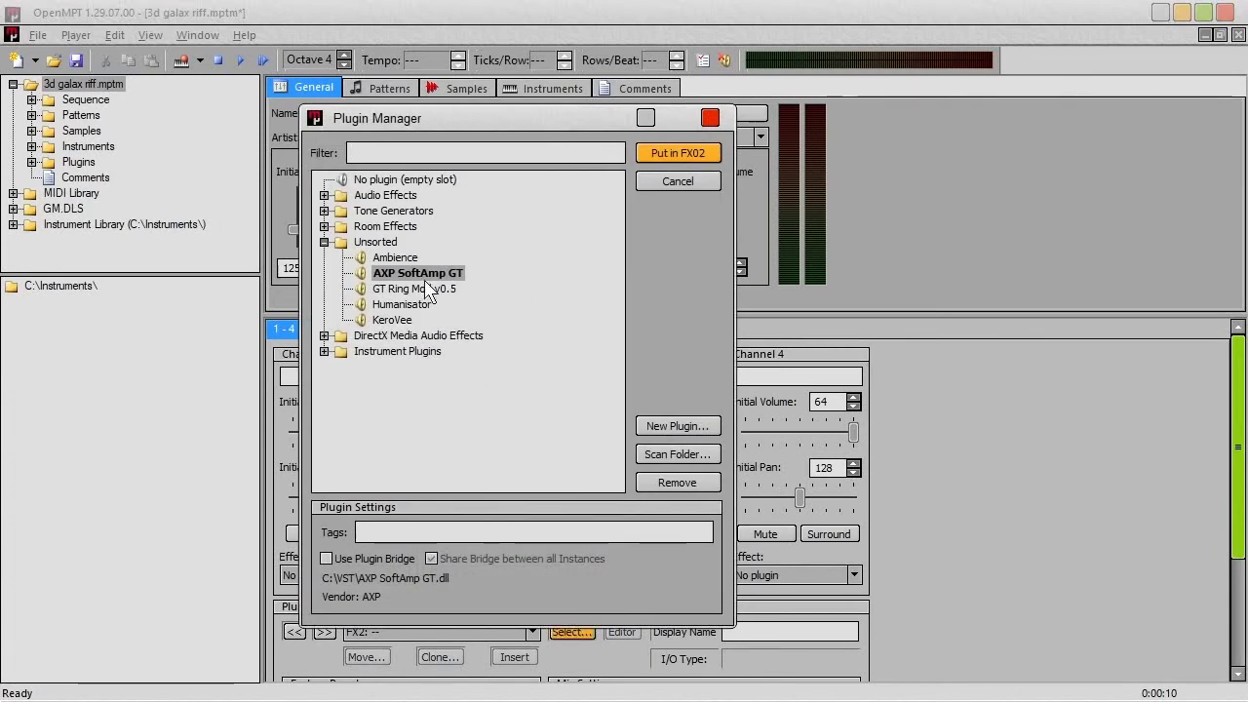
pyautogui.doubleClick(390, 226)
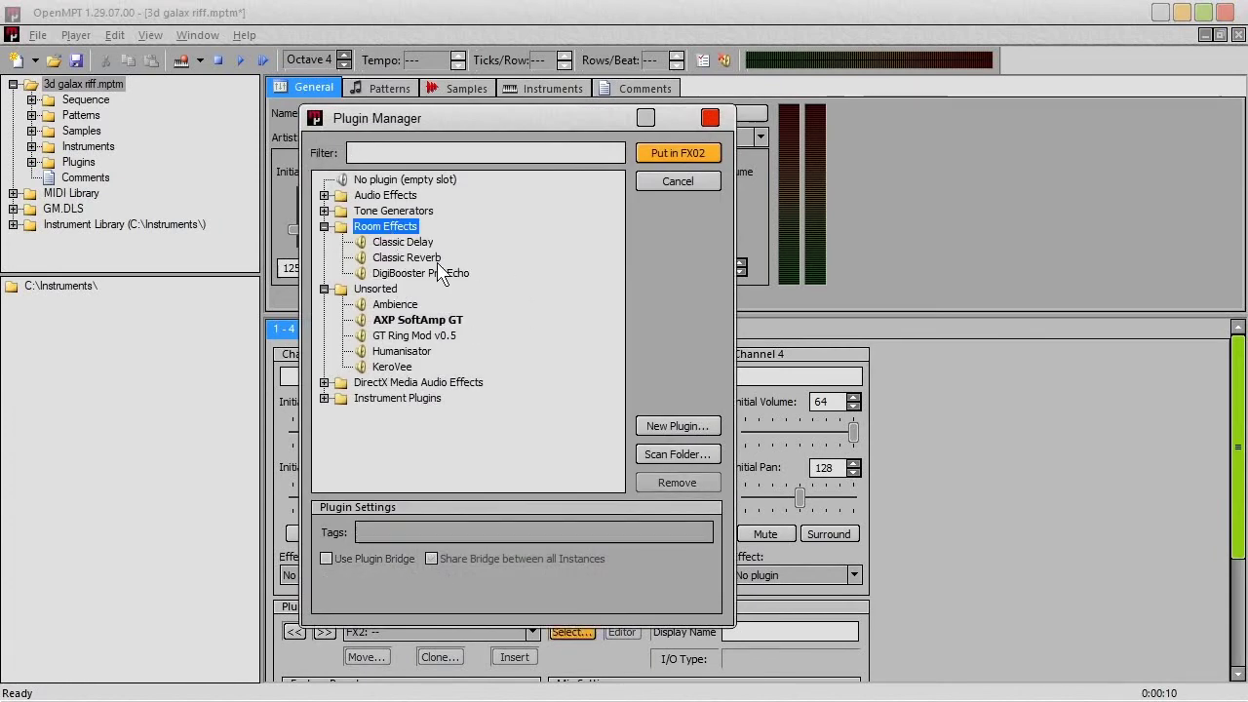
pyautogui.doubleClick(399, 243)
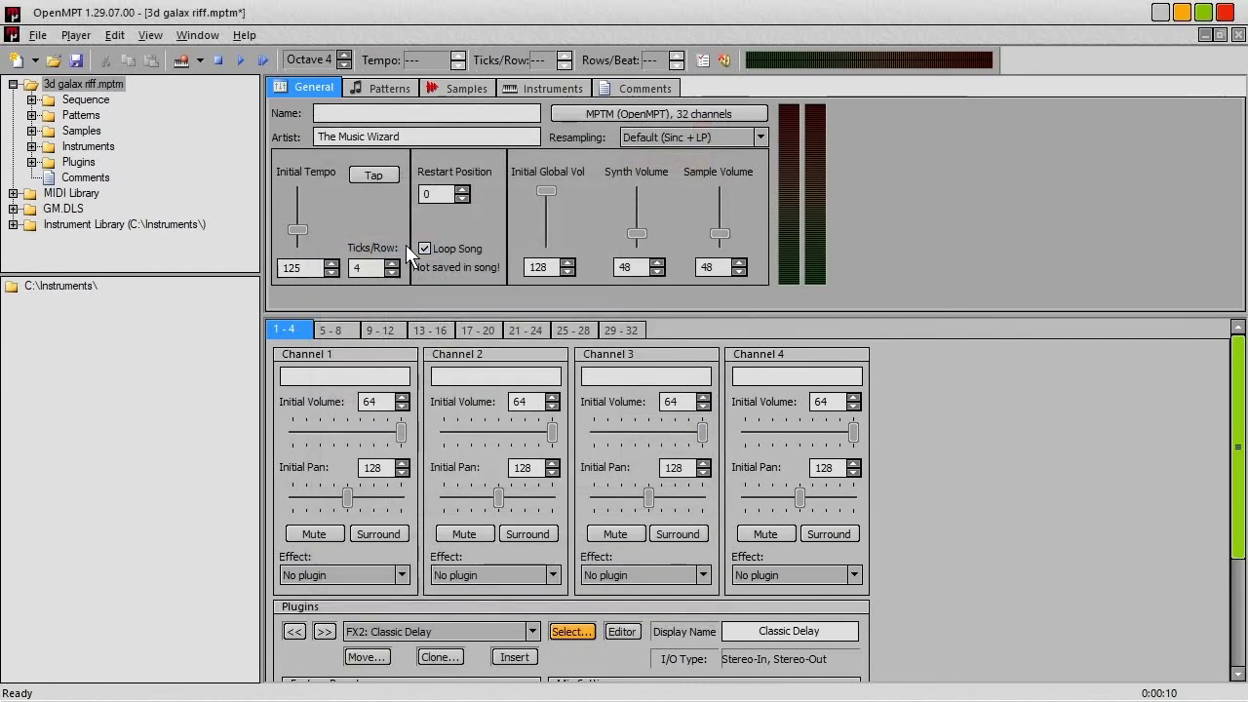
# Route the output of FX1: AXP SoftAmp GT to FX2: Classic Delay
pyautogui.moveTo(1240, 467); pyautogui.dragTo(1241, 544)
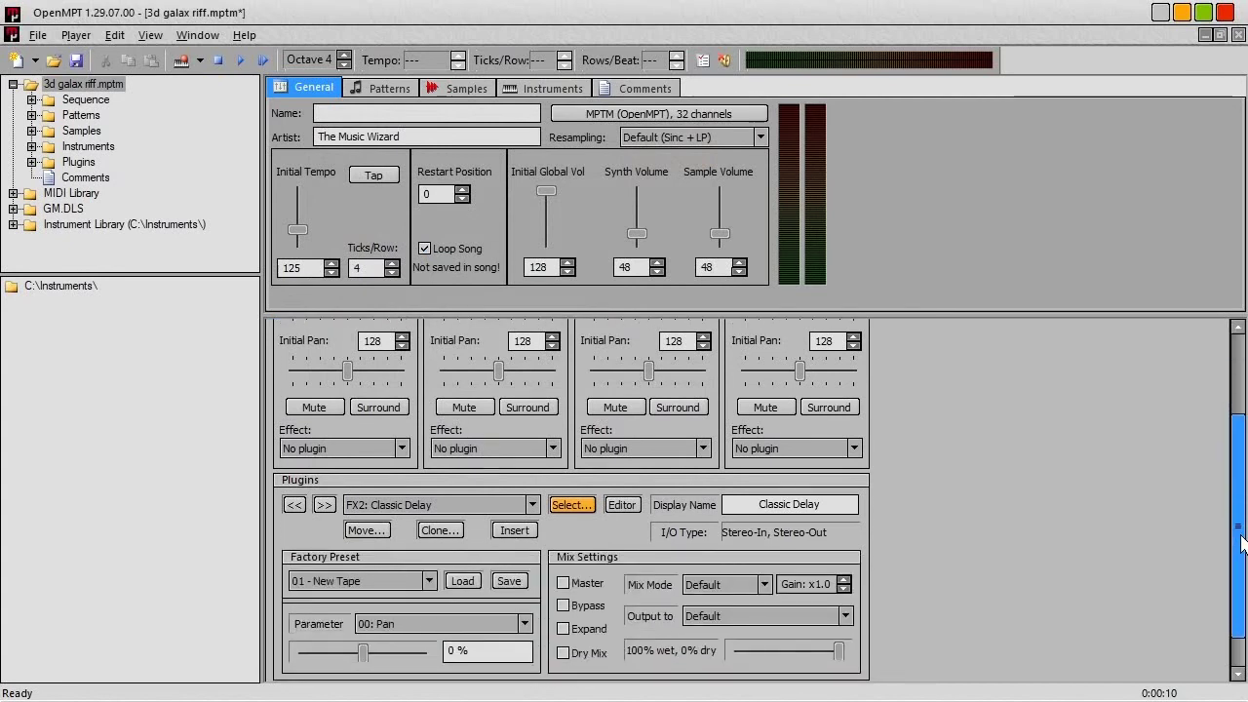
pyautogui.click(527, 509)
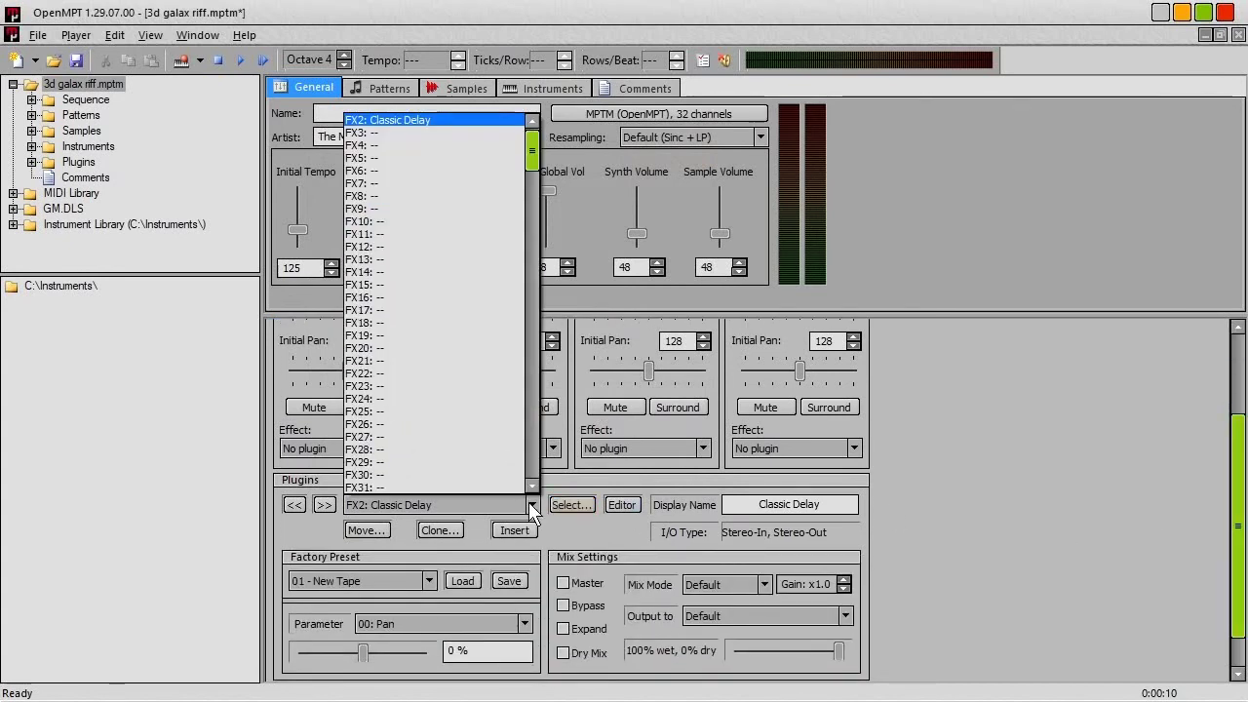
pyautogui.scroll(1, 527, 151)
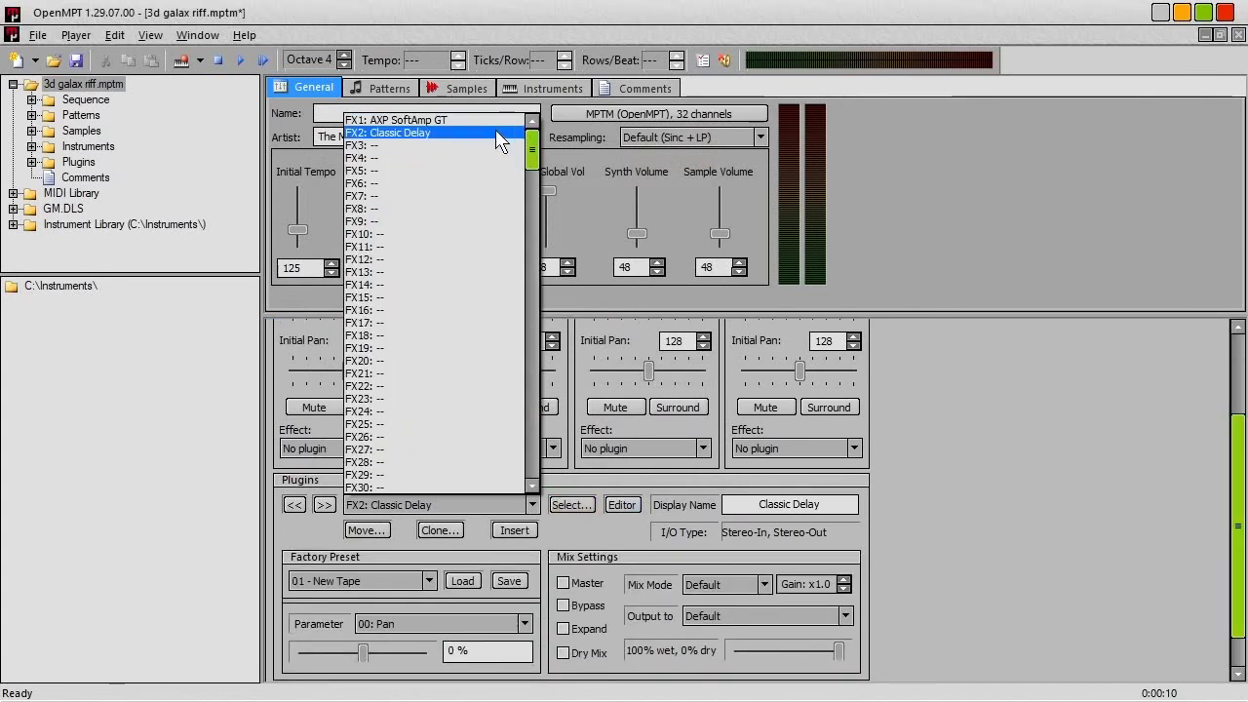
pyautogui.click(502, 120)
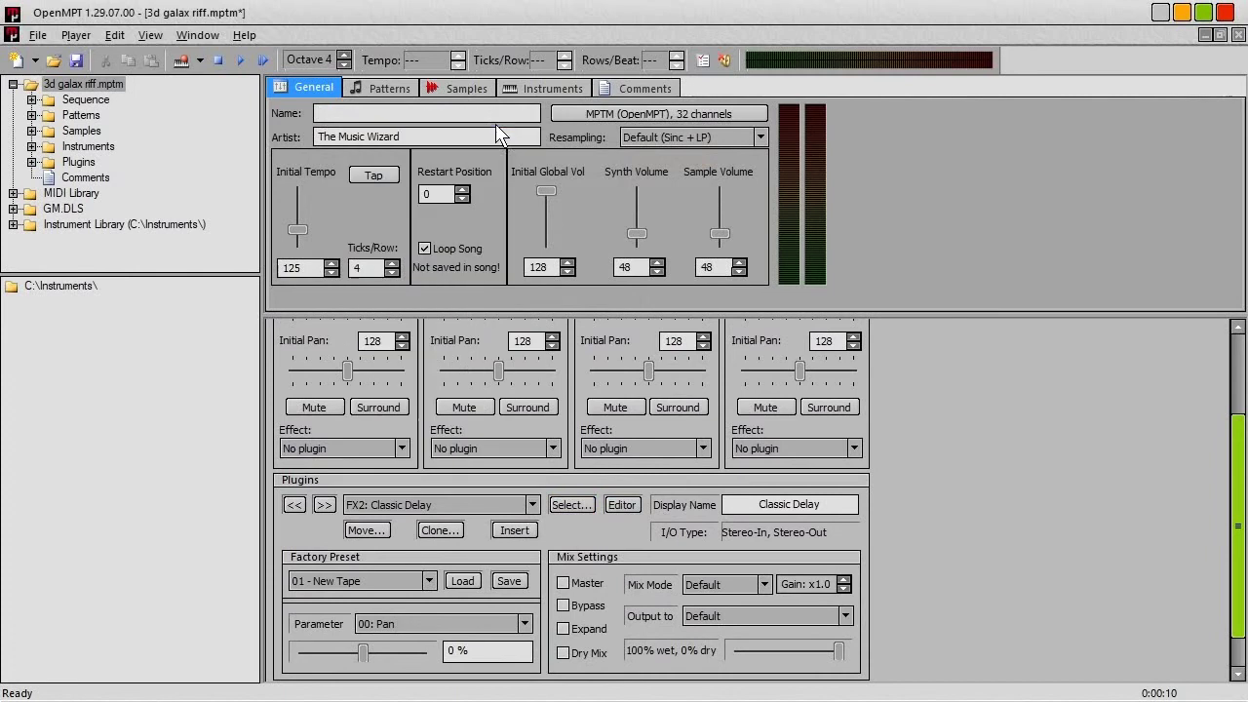
pyautogui.click(755, 618)
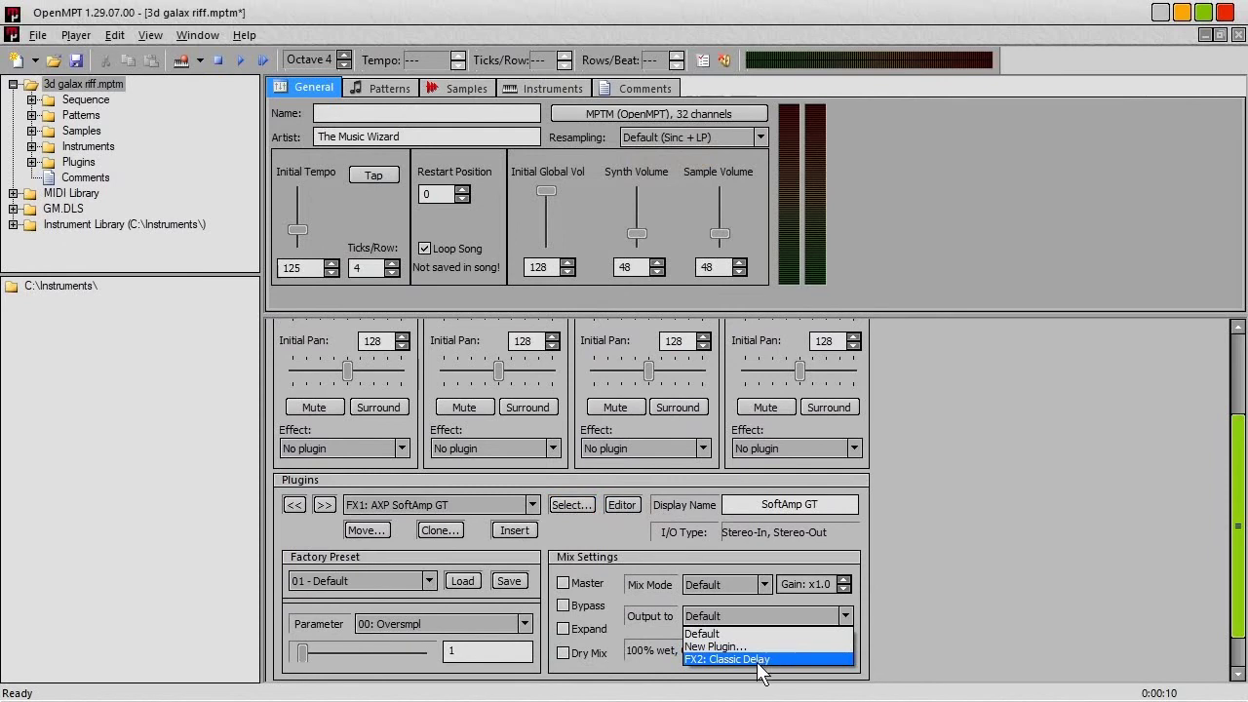
pyautogui.click(760, 661)
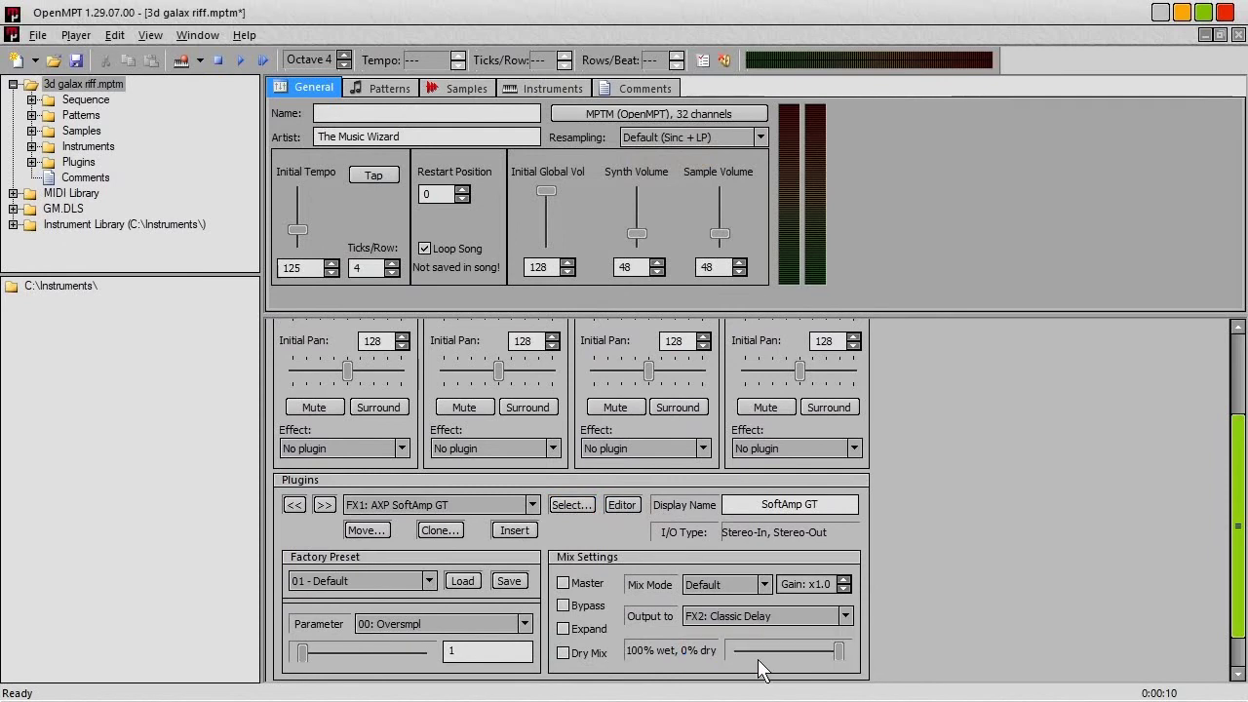
# Select the FX2 plugin slot, open the Classic Delay editor, and move it to the middle of the workspace
pyautogui.click(532, 505)
pyautogui.click(423, 144)
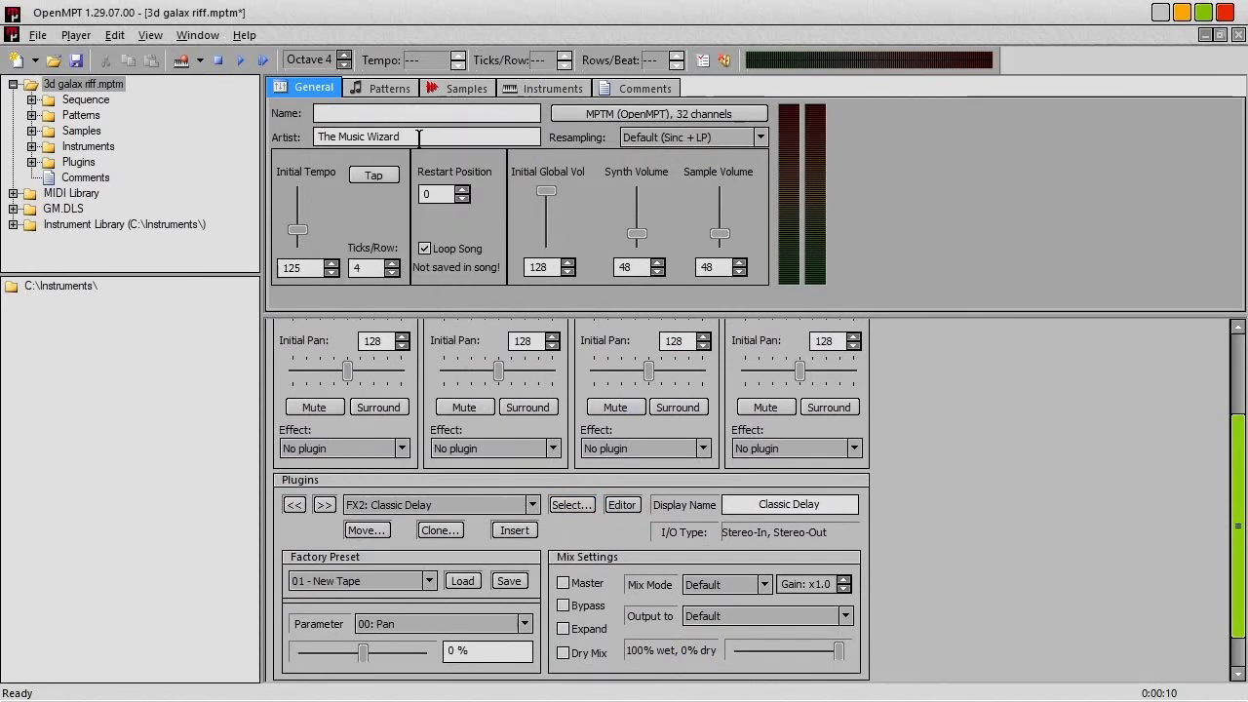
pyautogui.click(620, 505)
pyautogui.moveTo(348, 68); pyautogui.dragTo(780, 330)
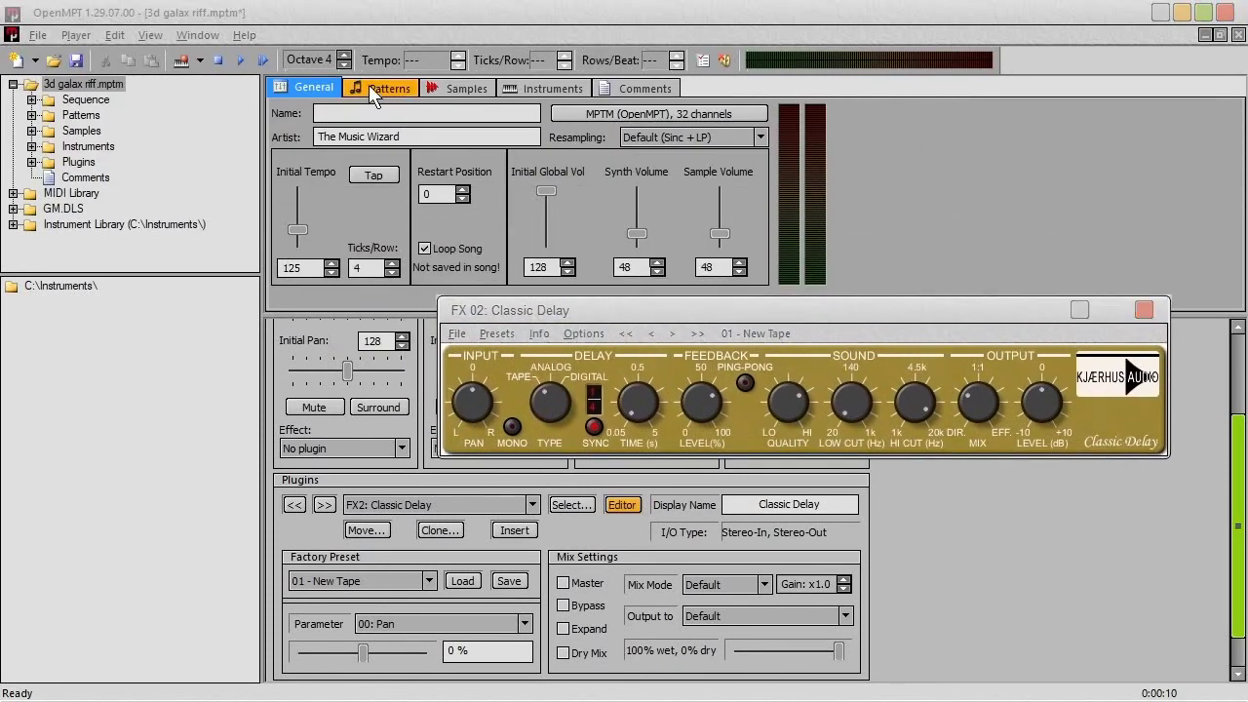
# Return to the pattern view, replay the current pattern through Classic Delay, and stop playback
pyautogui.click(383, 88)
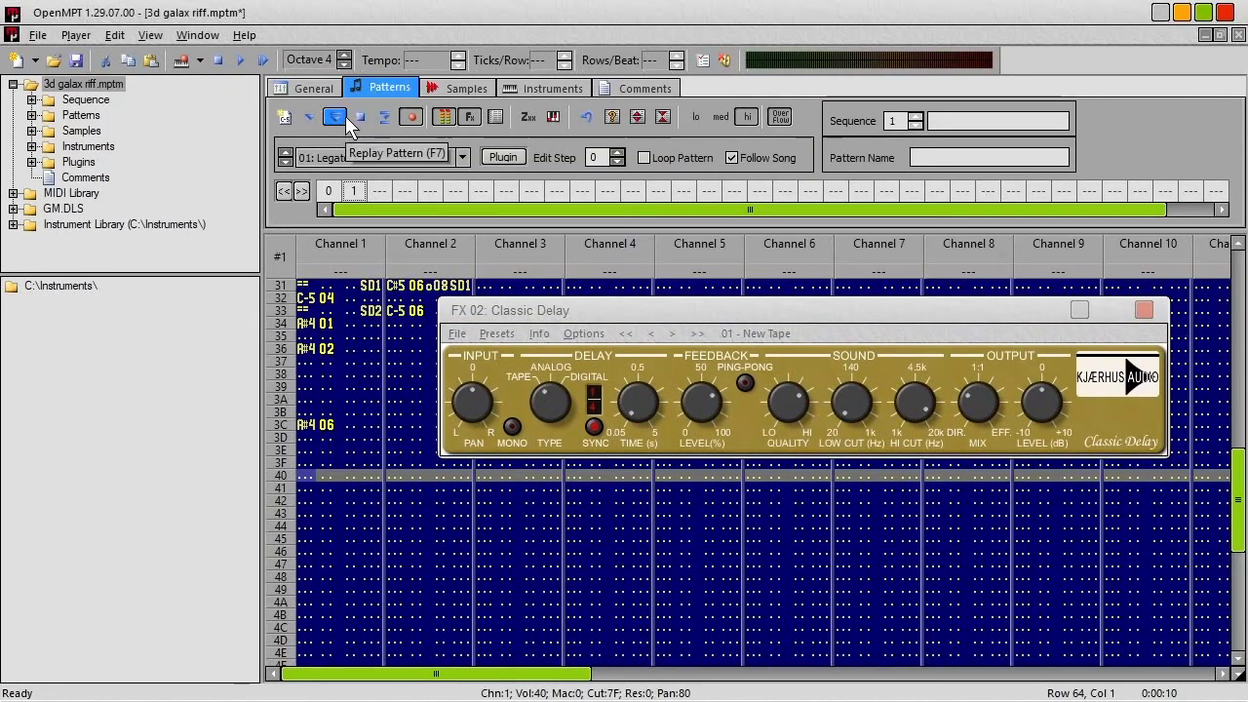
pyautogui.click(338, 117)
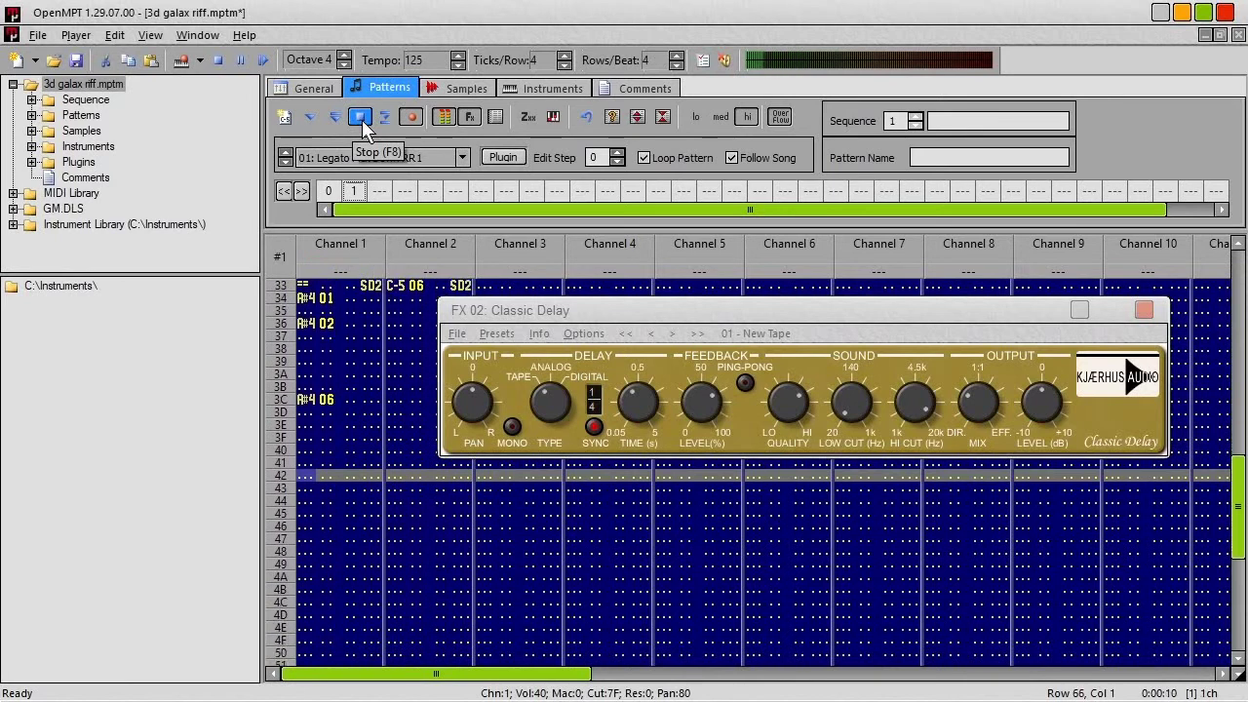
pyautogui.click(363, 119)
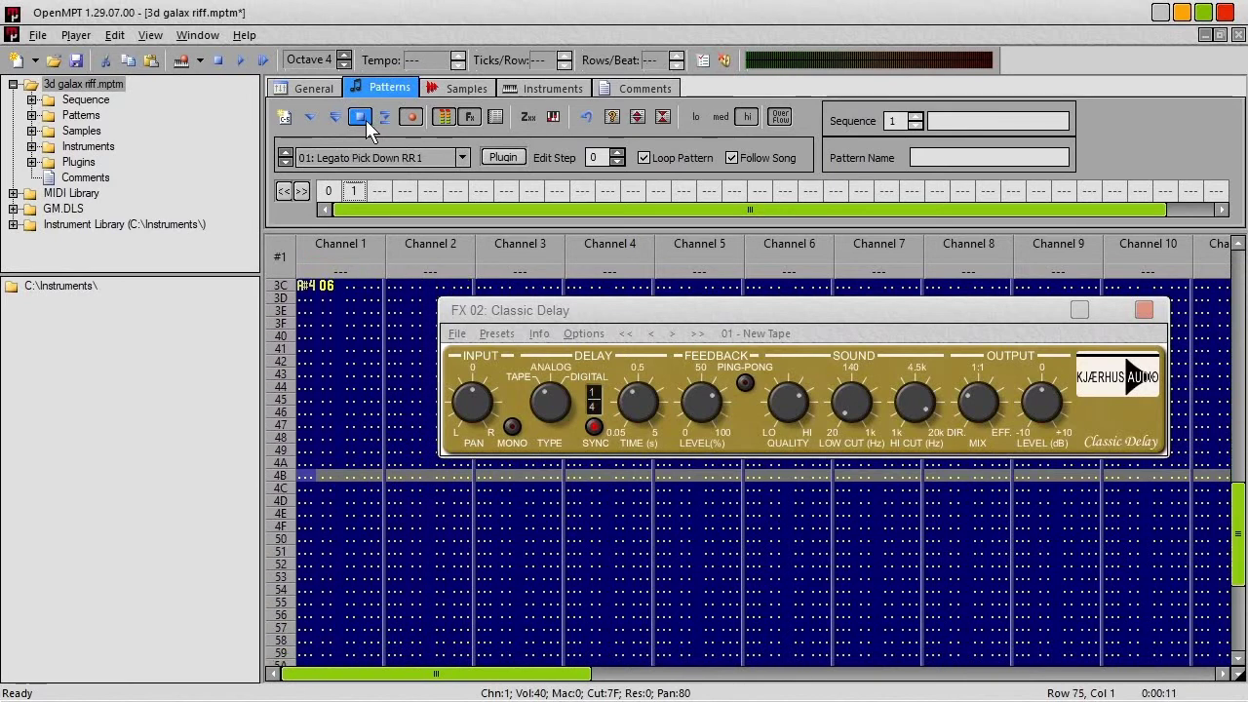
# Set Classic Delay's synced delay time to 1/6, play the module to hear it, close the editor, and stop playback
pyautogui.click(979, 406)
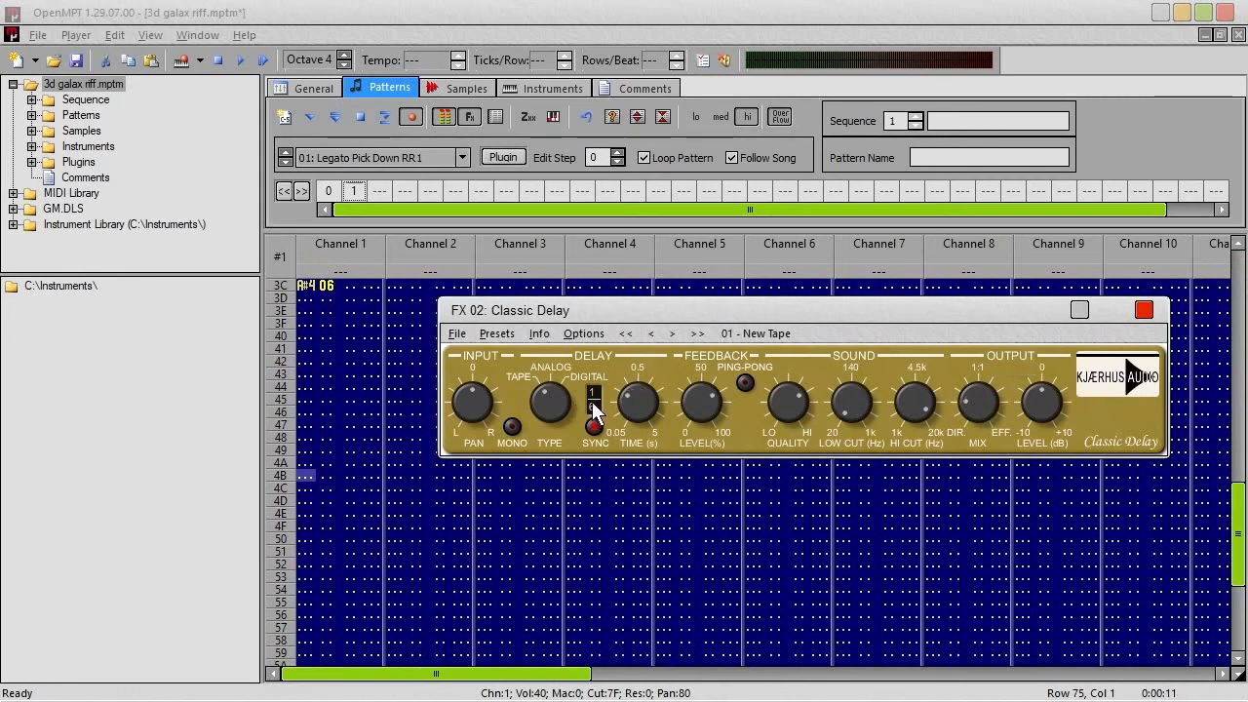
pyautogui.click(263, 61)
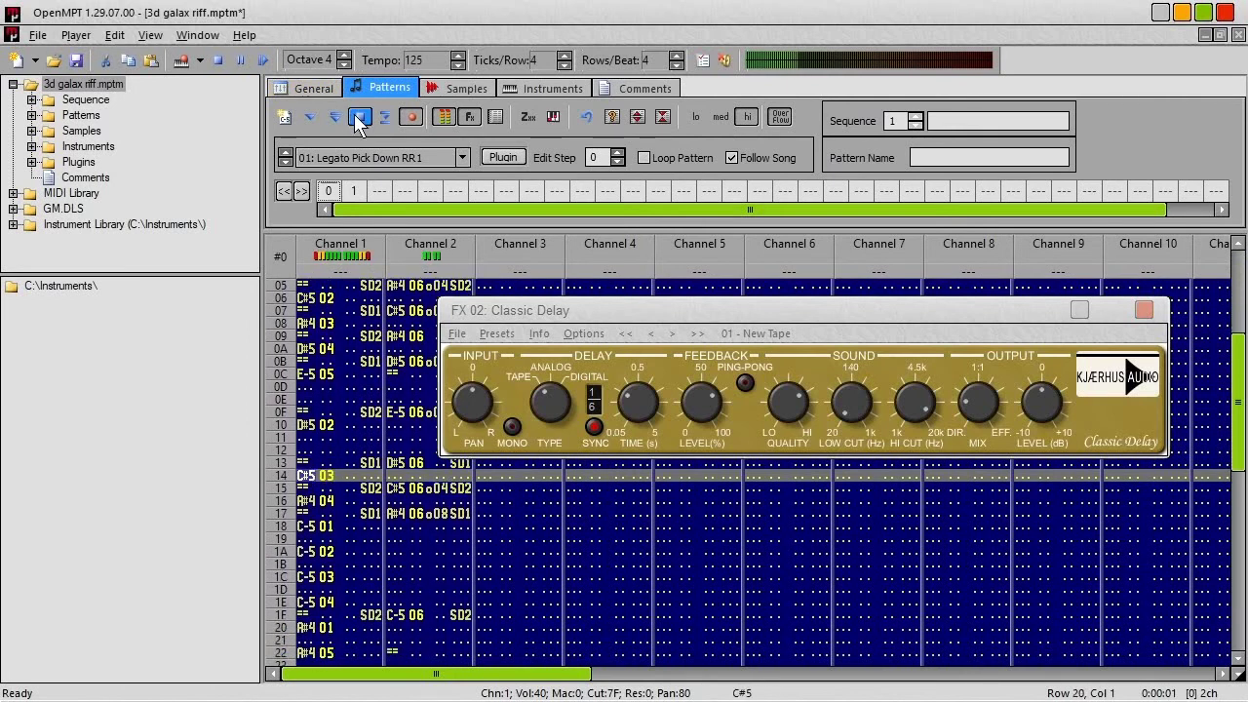
pyautogui.click(1145, 310)
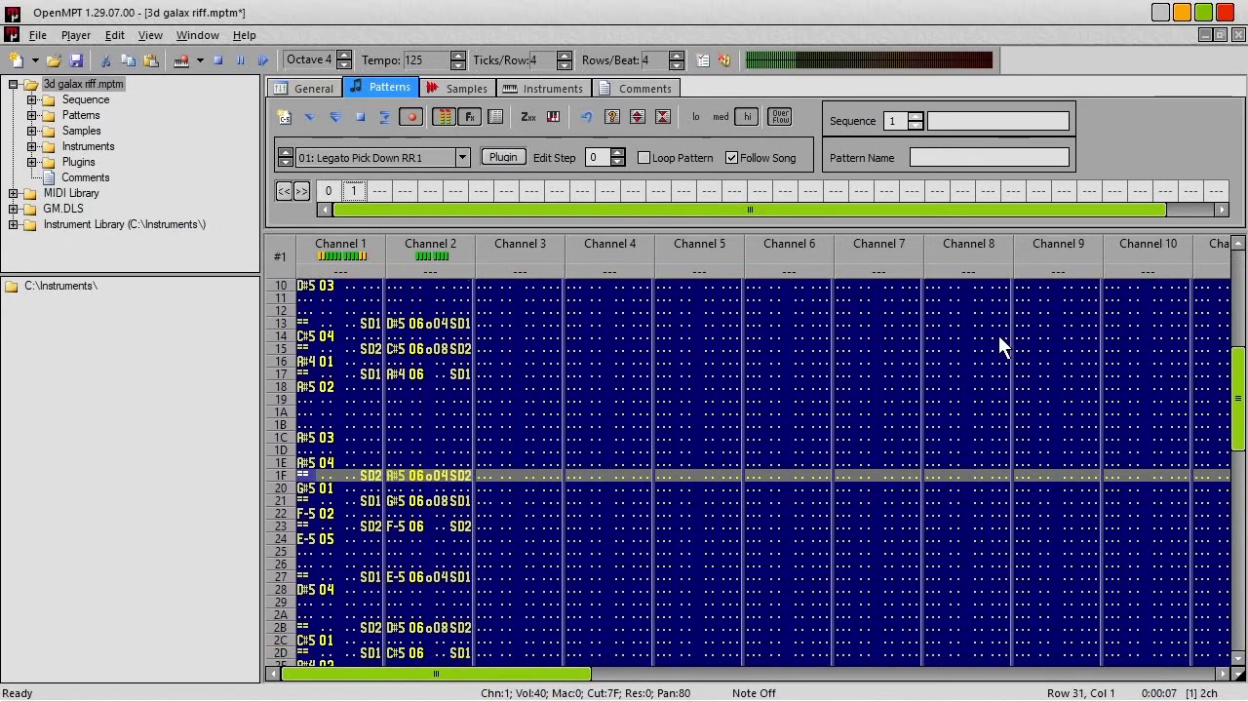
pyautogui.click(361, 119)
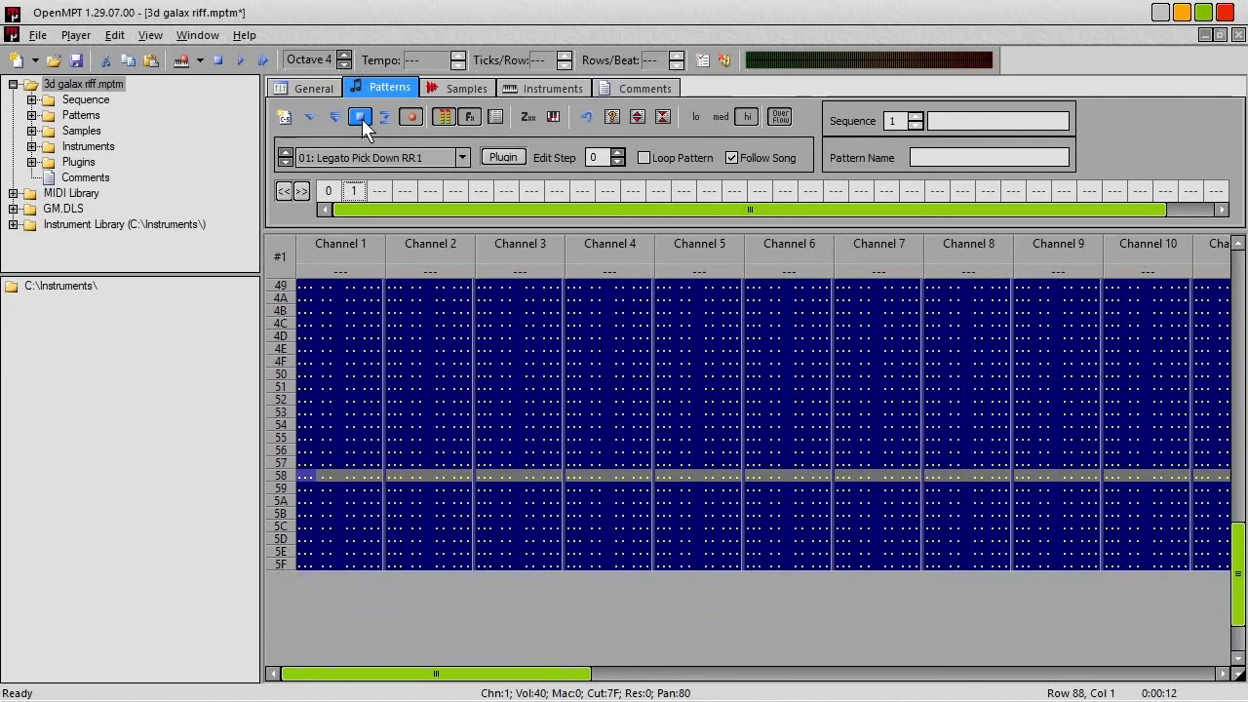
# Play the module from the start of pattern 0 with the Note Off instrument selected, and stop playback
pyautogui.click(361, 119)
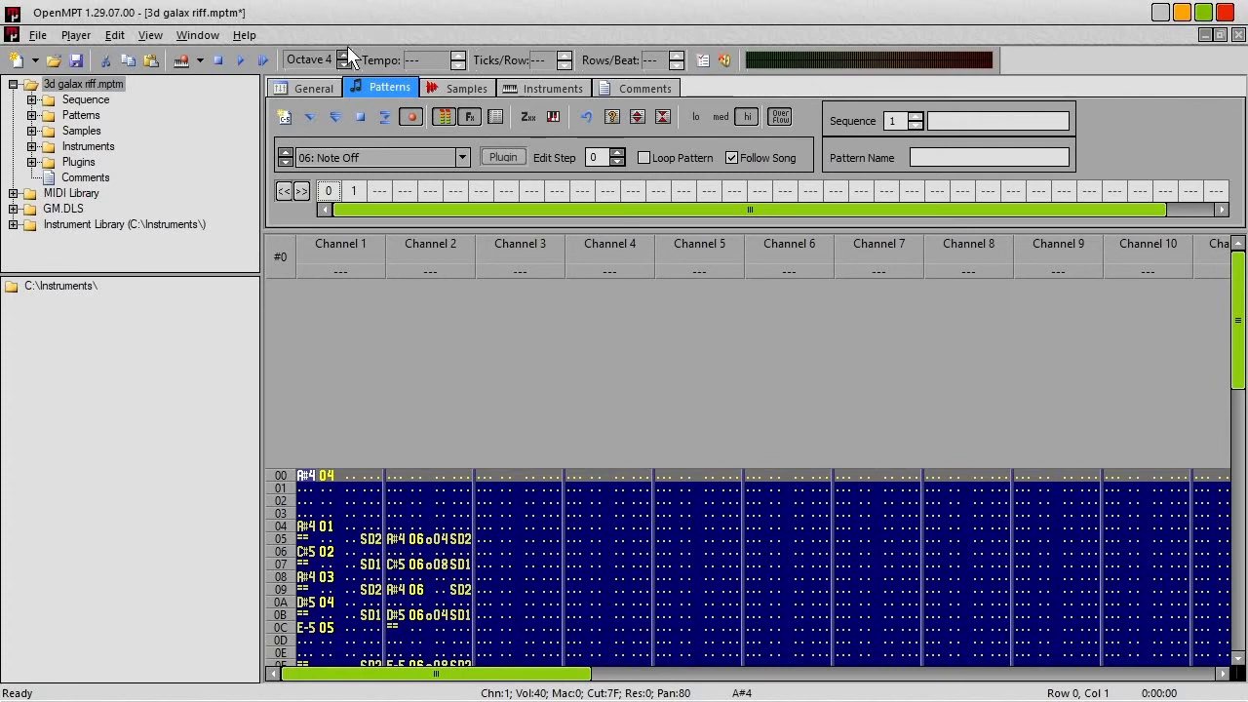
pyautogui.click(269, 59)
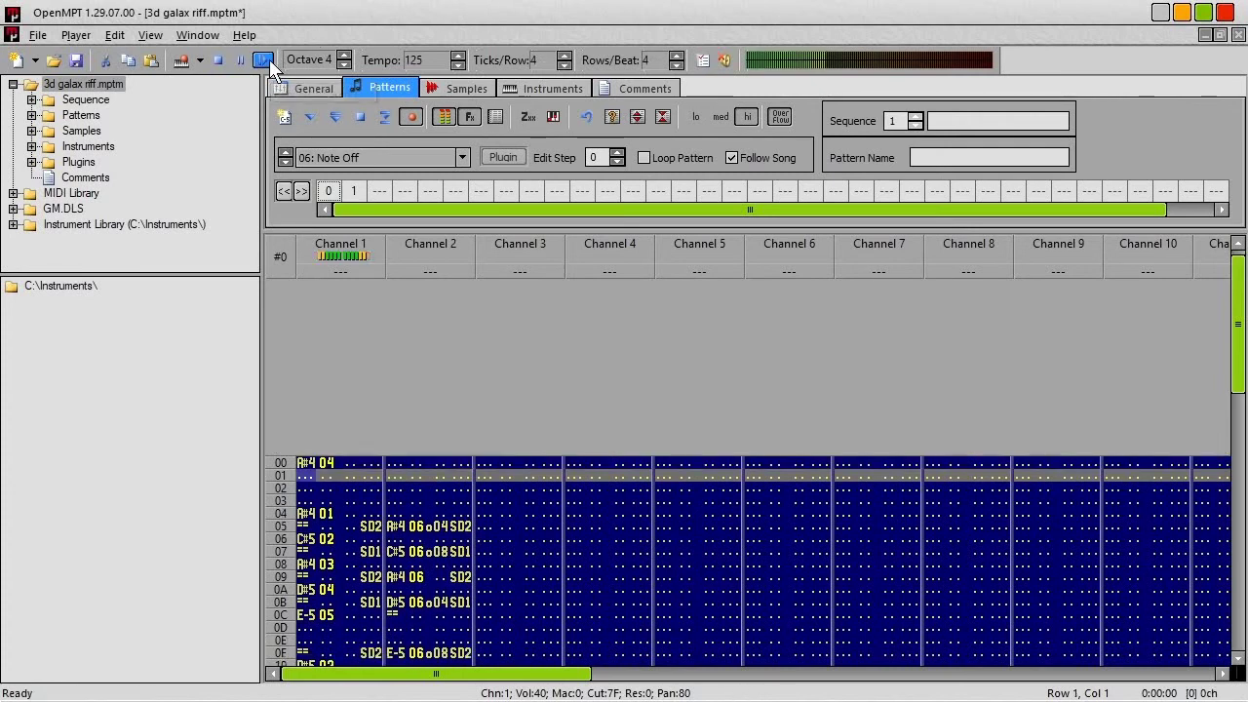
pyautogui.click(357, 117)
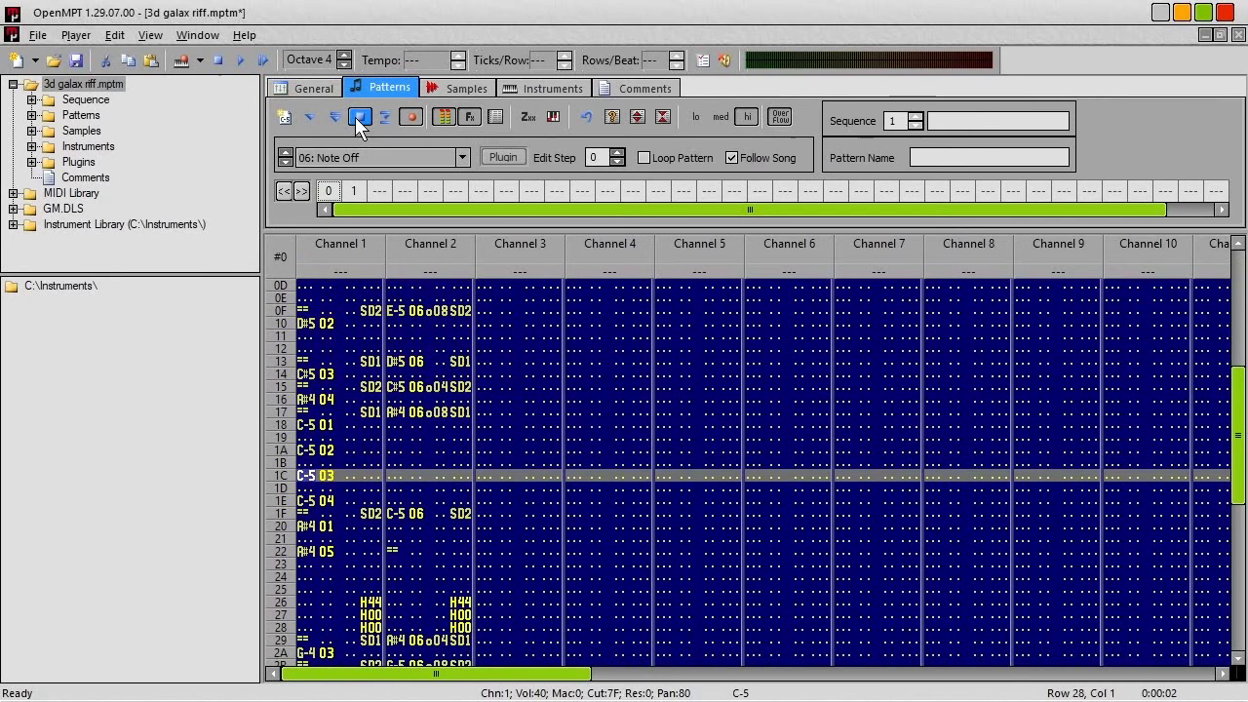
# Assign FX1: SoftAmp GT as the effect of channels 1 and 2, and play the module from the pattern view
pyautogui.click(312, 93)
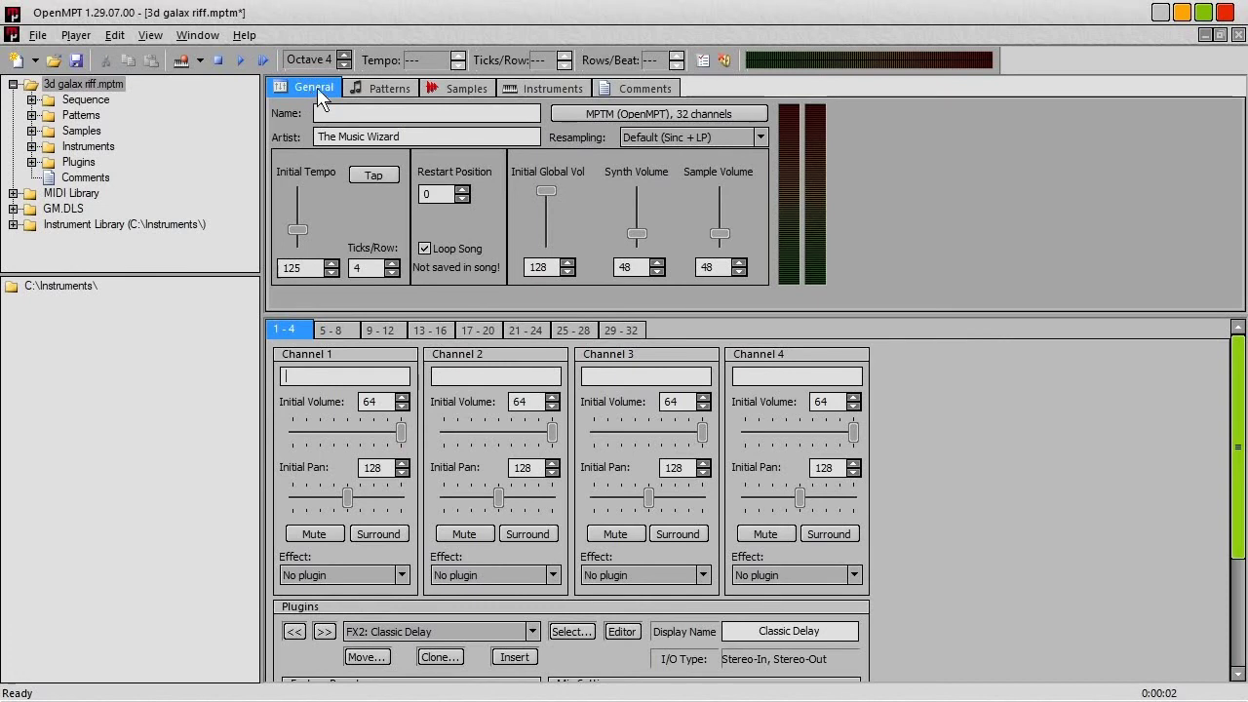
pyautogui.click(401, 576)
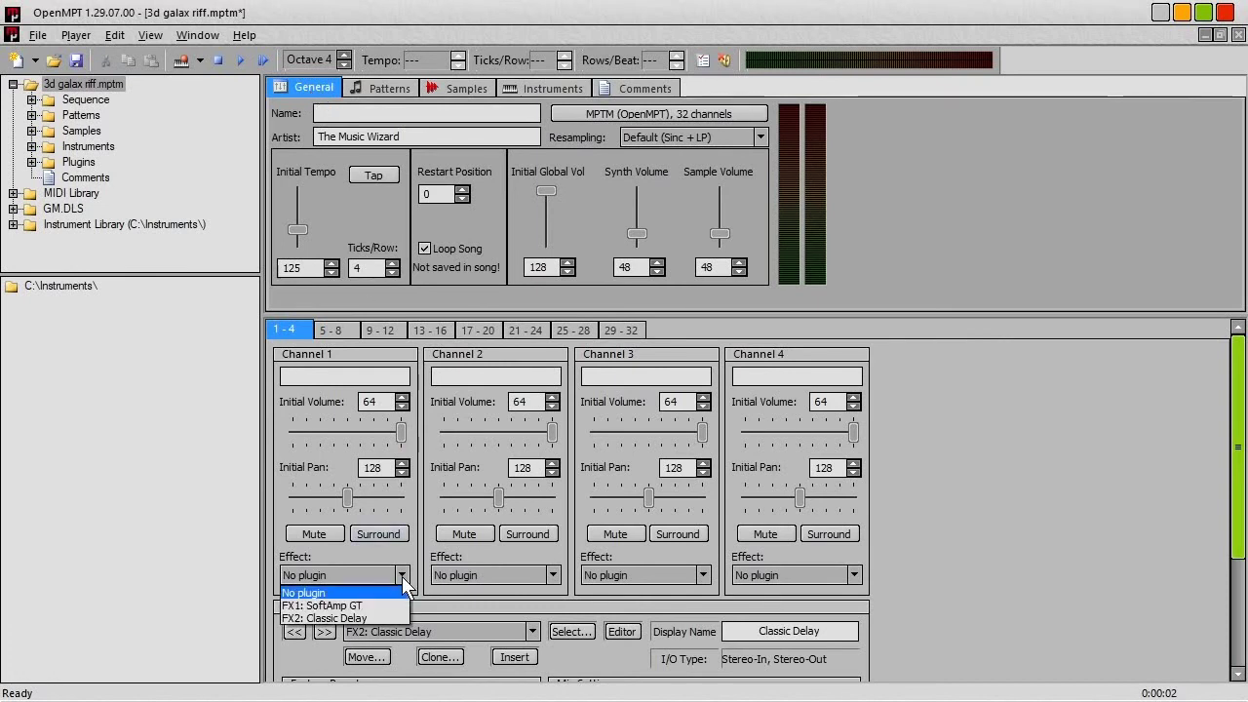
pyautogui.click(357, 604)
pyautogui.click(513, 578)
pyautogui.click(506, 601)
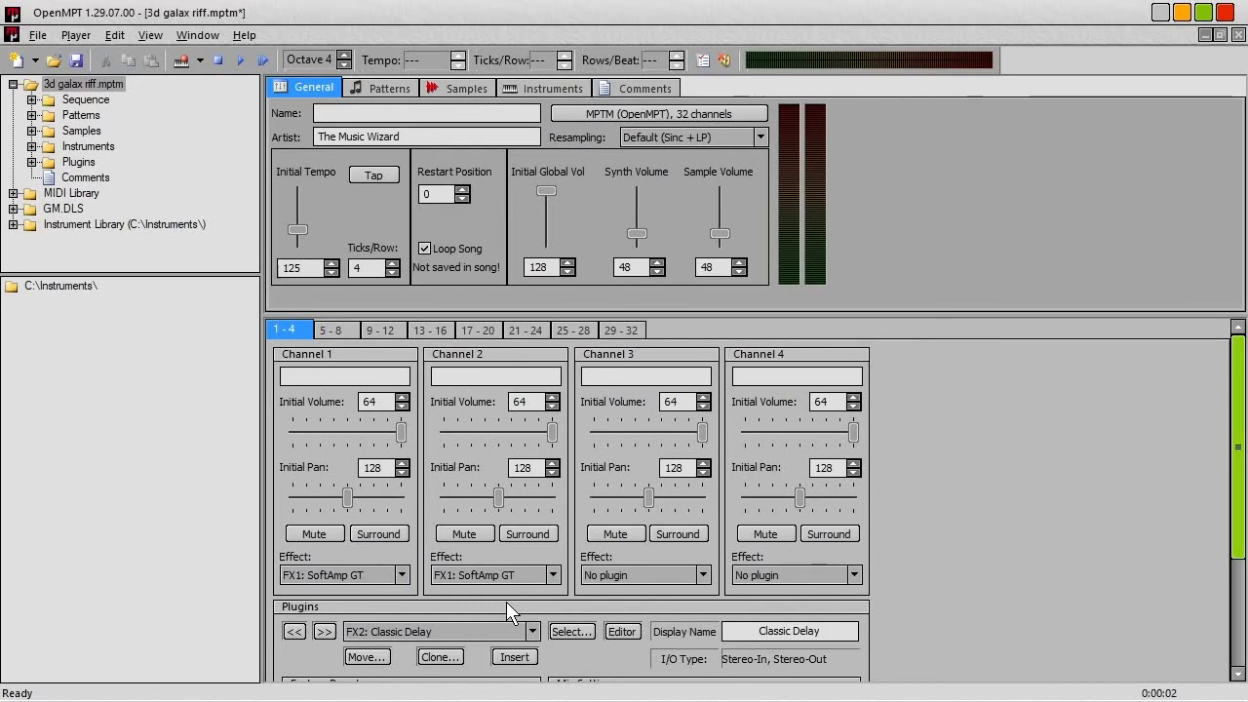
pyautogui.click(361, 89)
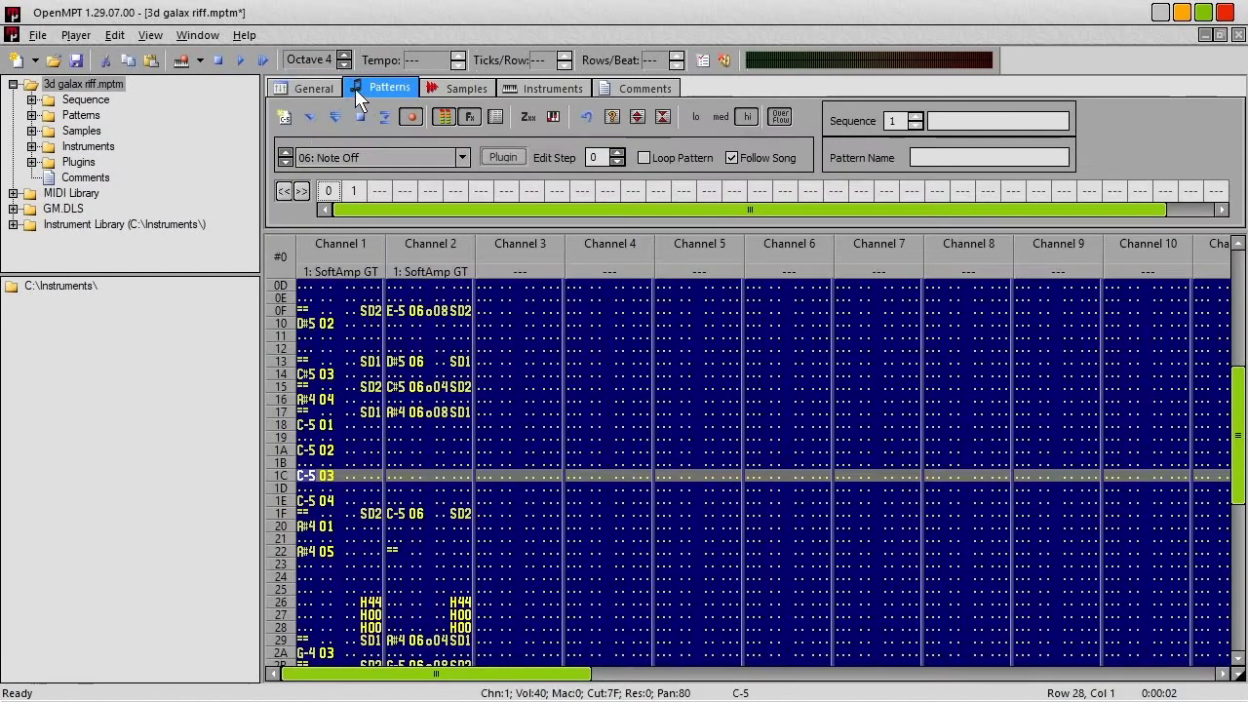
pyautogui.click(262, 60)
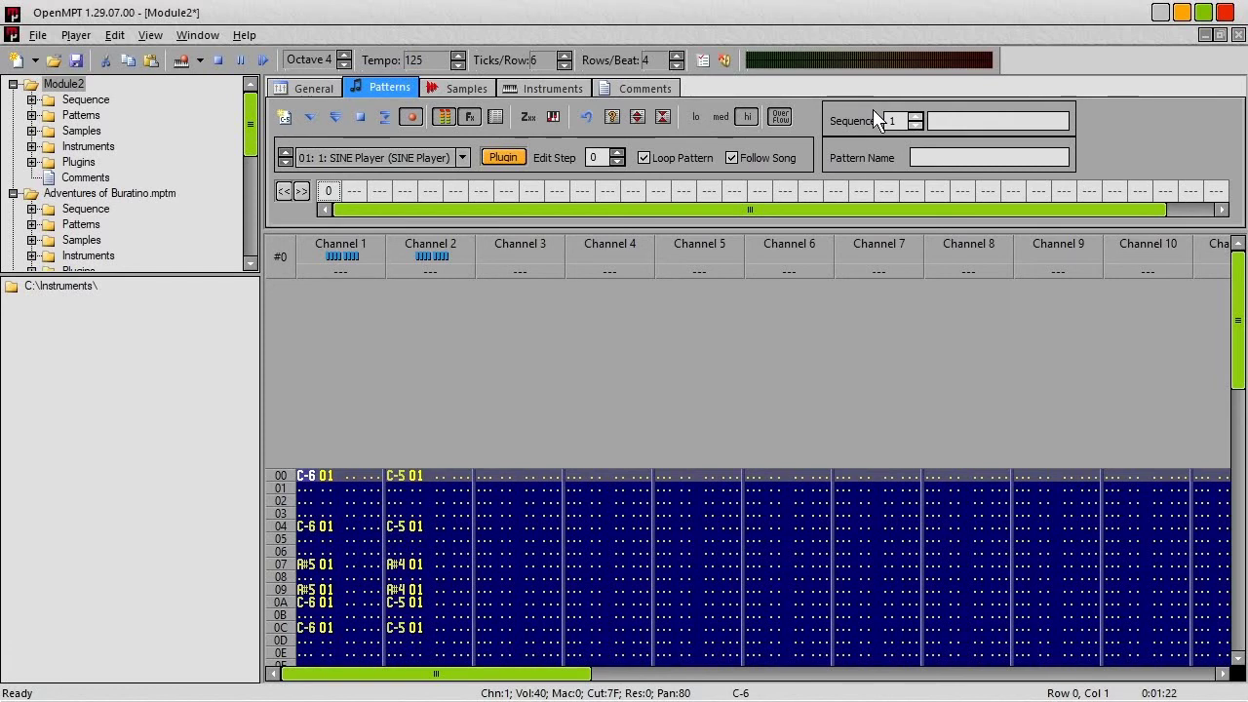
# View the SINE Player editor from Module2's pattern view, move it down, switch to the instrument settings, and close the editor
pyautogui.click(509, 157)
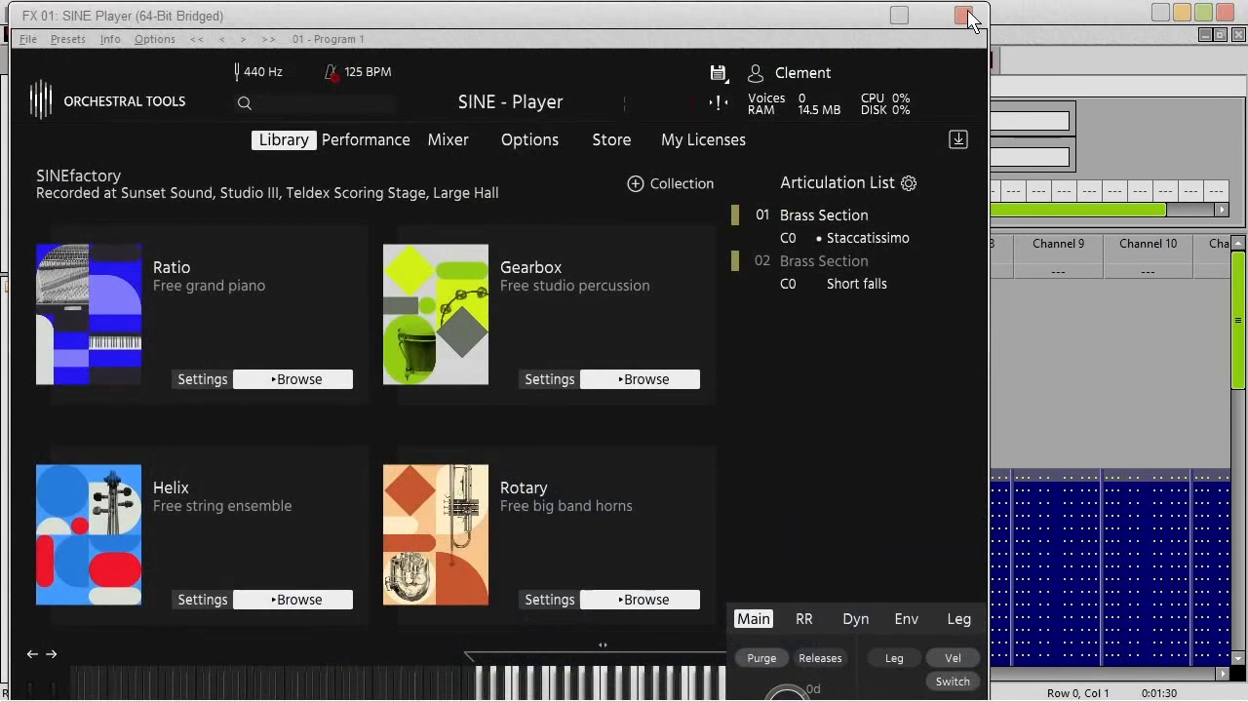
pyautogui.moveTo(805, 26); pyautogui.dragTo(812, 163)
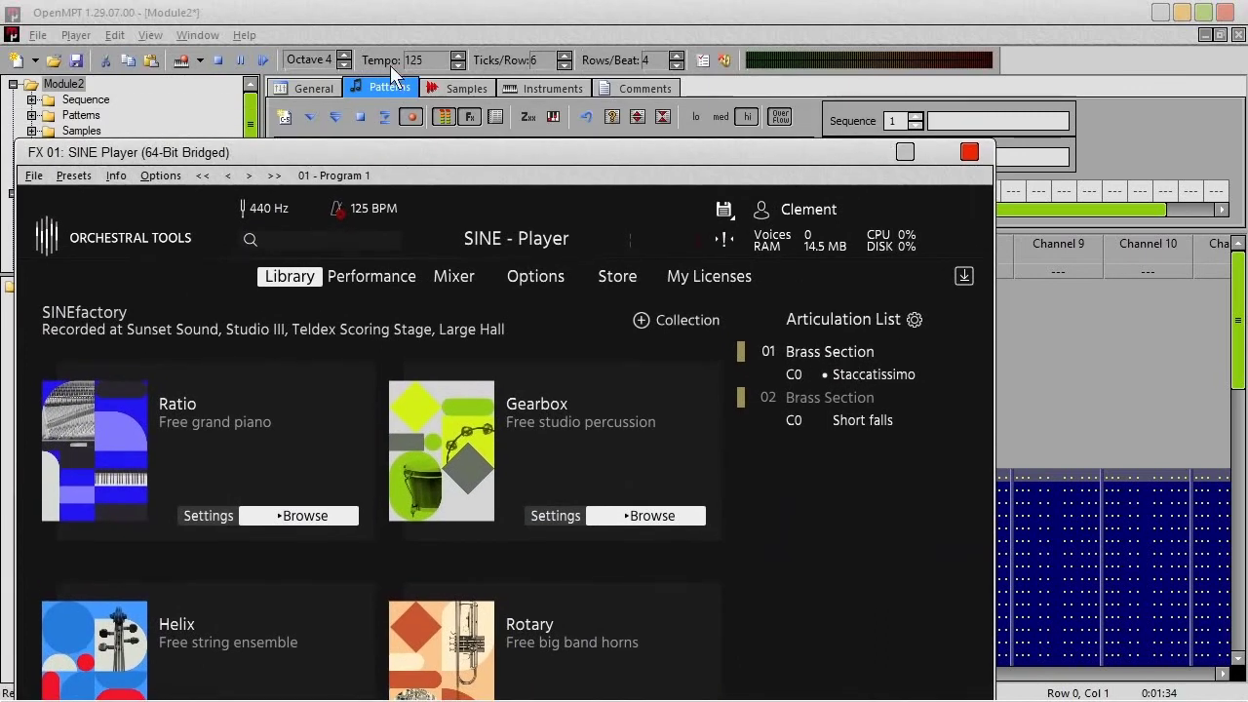
pyautogui.click(552, 88)
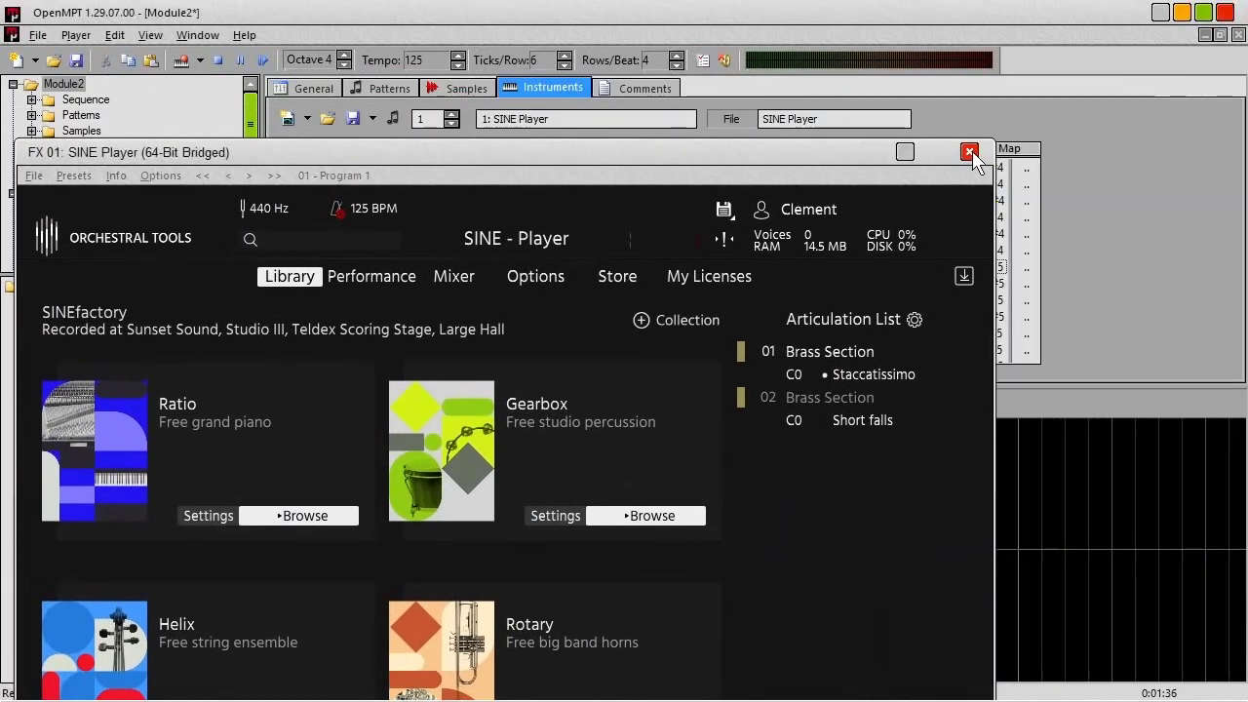
pyautogui.click(971, 153)
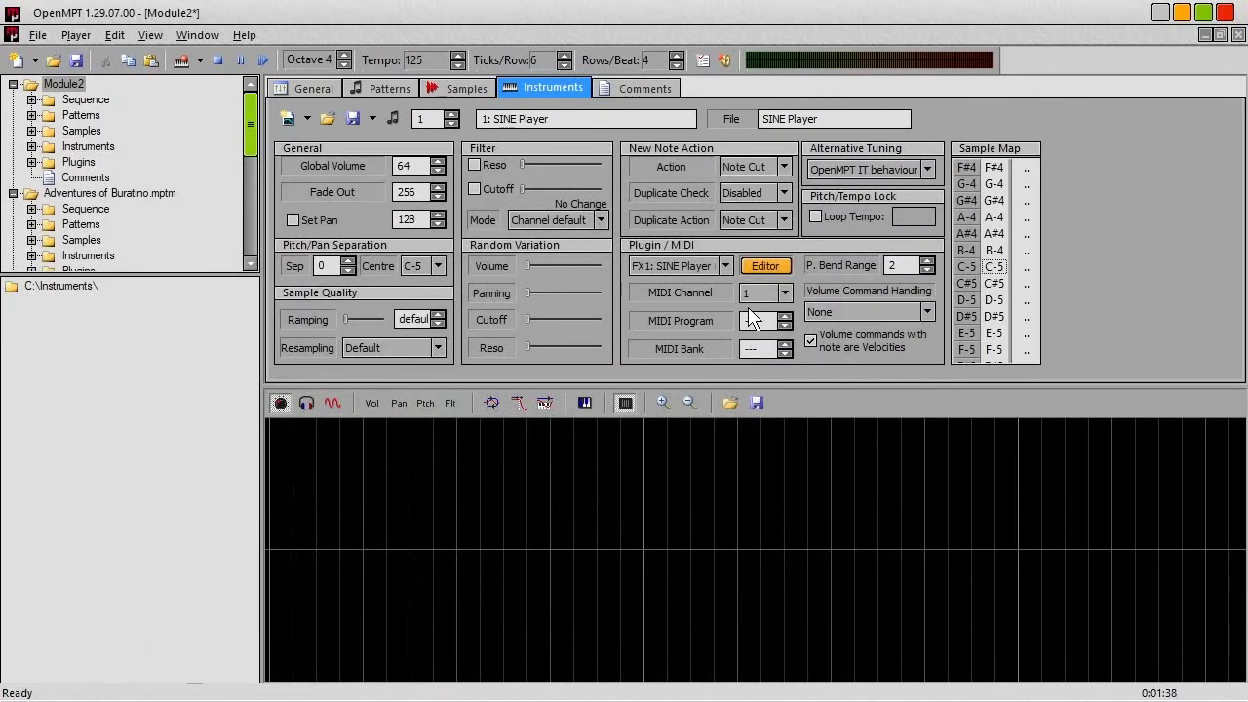
# Go to instrument 2, open its SINE Player editor, and move the editor up to view the articulation list
pyautogui.click(451, 114)
pyautogui.click(761, 265)
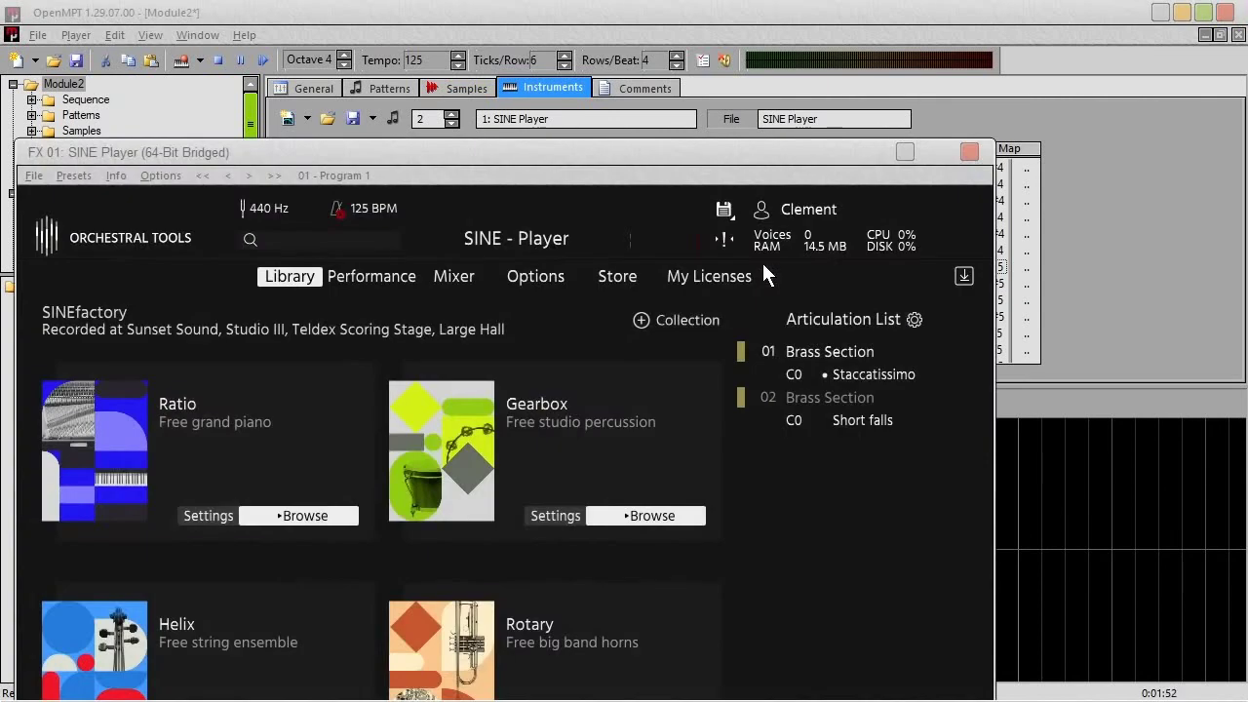
pyautogui.moveTo(610, 155); pyautogui.dragTo(574, 19)
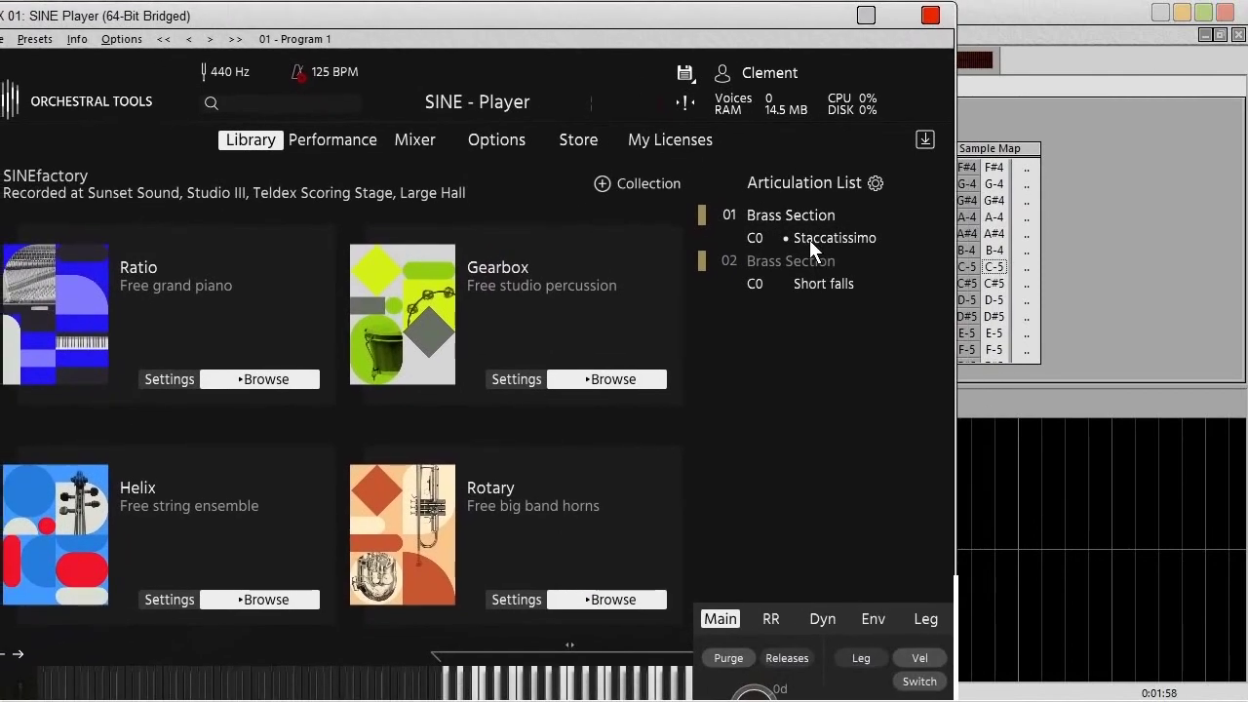
# Activate the second Brass Section with the Short falls articulation in SINE Player, and play the module from the pattern view until stopping it
pyautogui.click(763, 261)
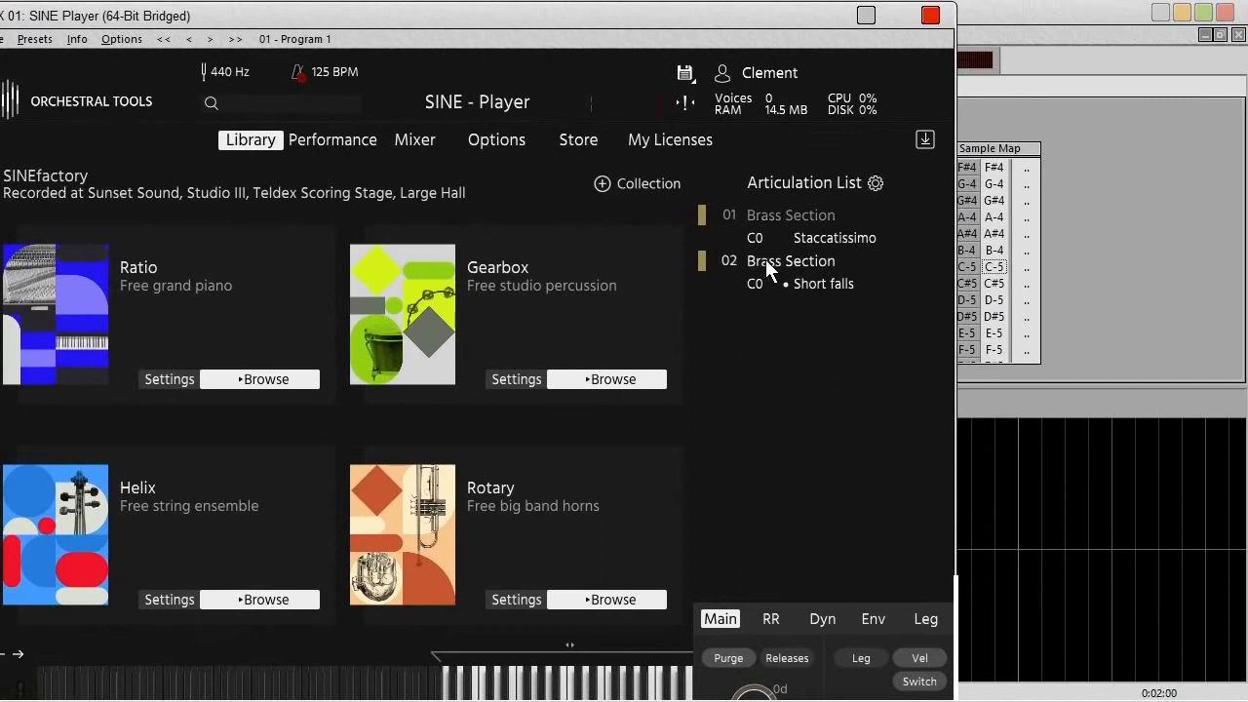
pyautogui.click(930, 14)
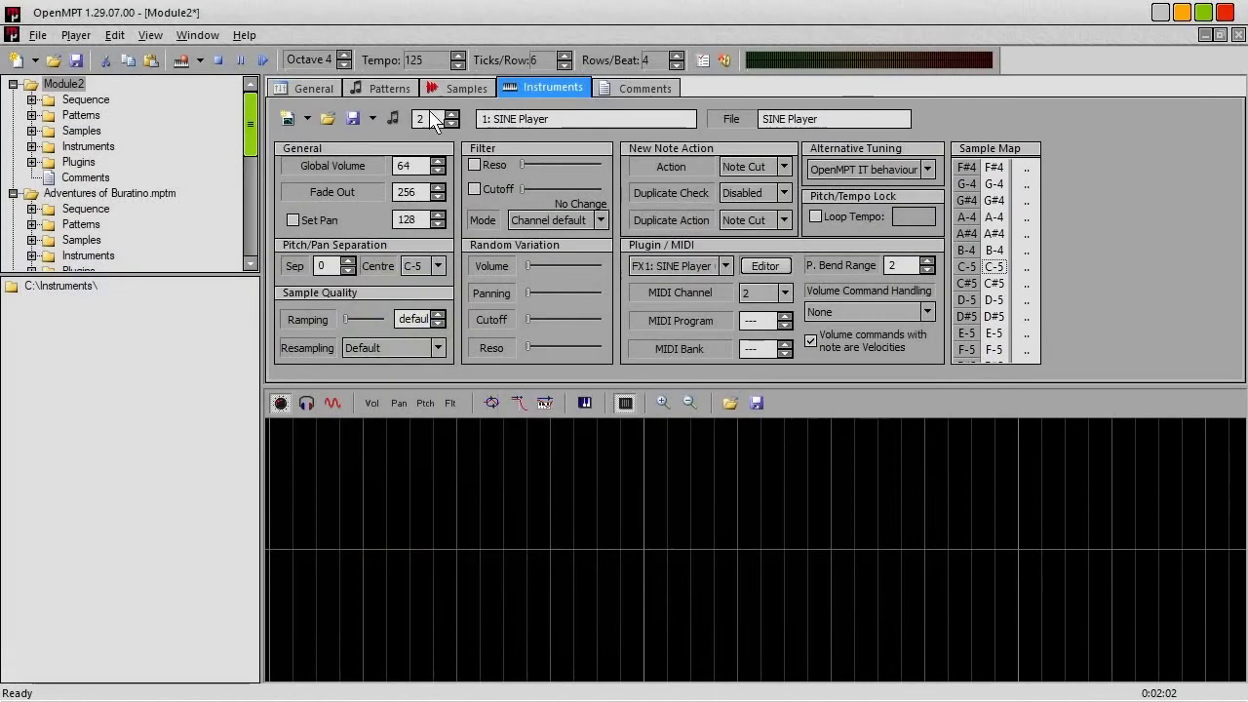
pyautogui.click(382, 89)
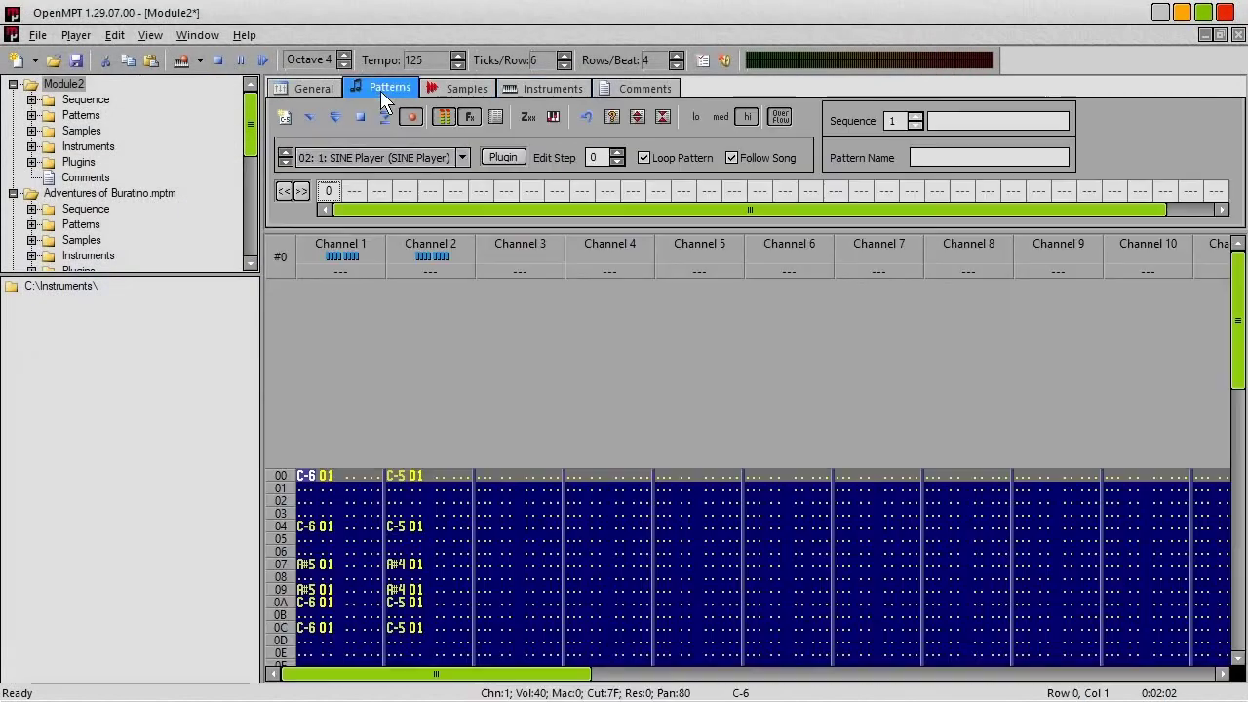
pyautogui.click(261, 60)
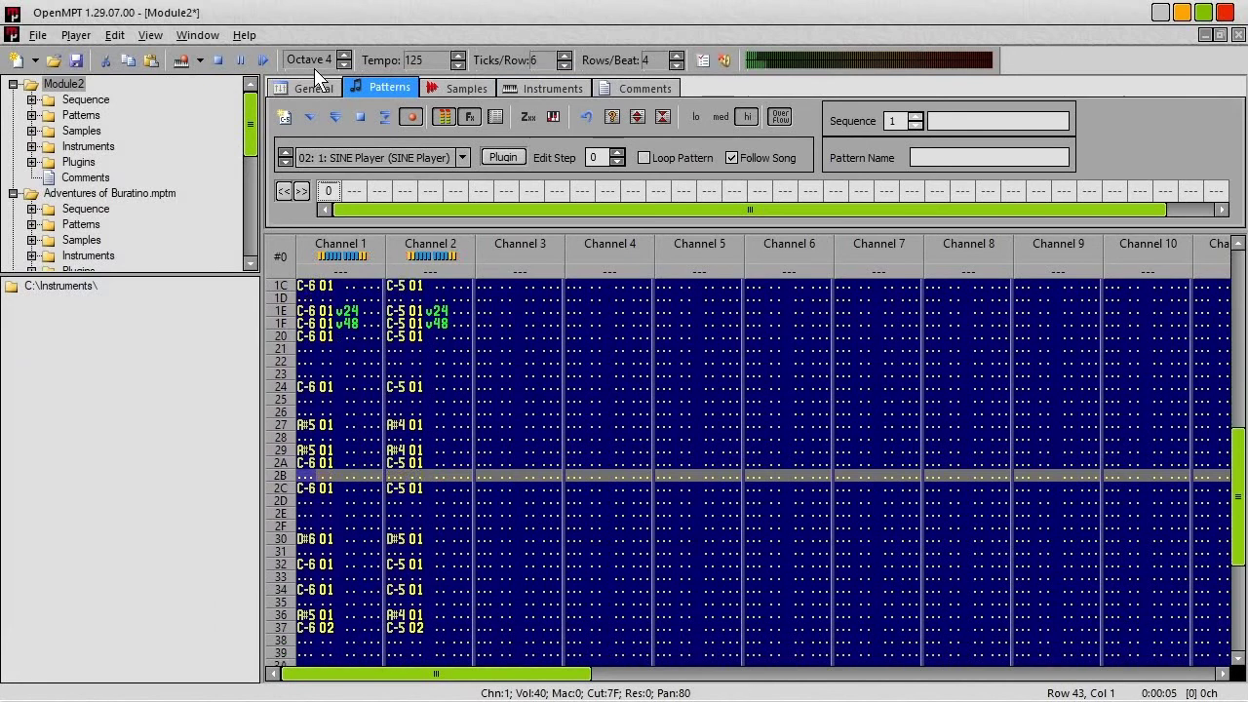
pyautogui.click(360, 119)
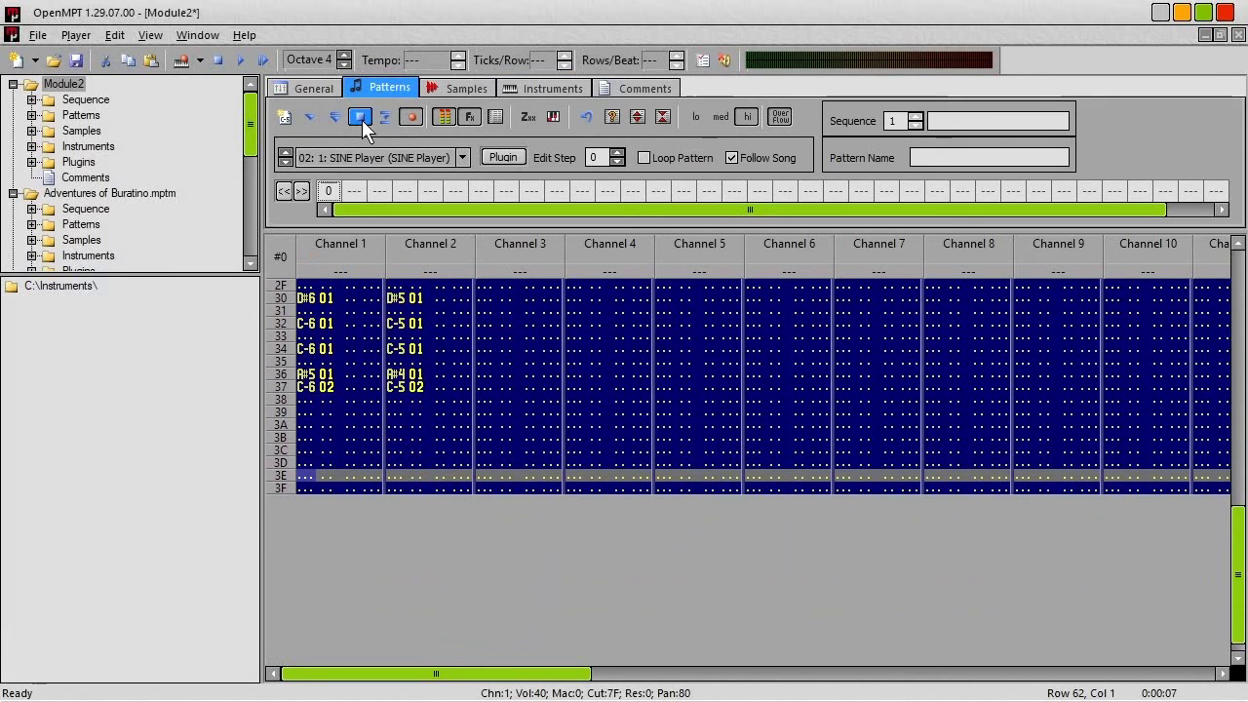
# Load GT Ring Mod v0.5 from the Unsorted plugins into the module's FX2 slot
pyautogui.click(300, 86)
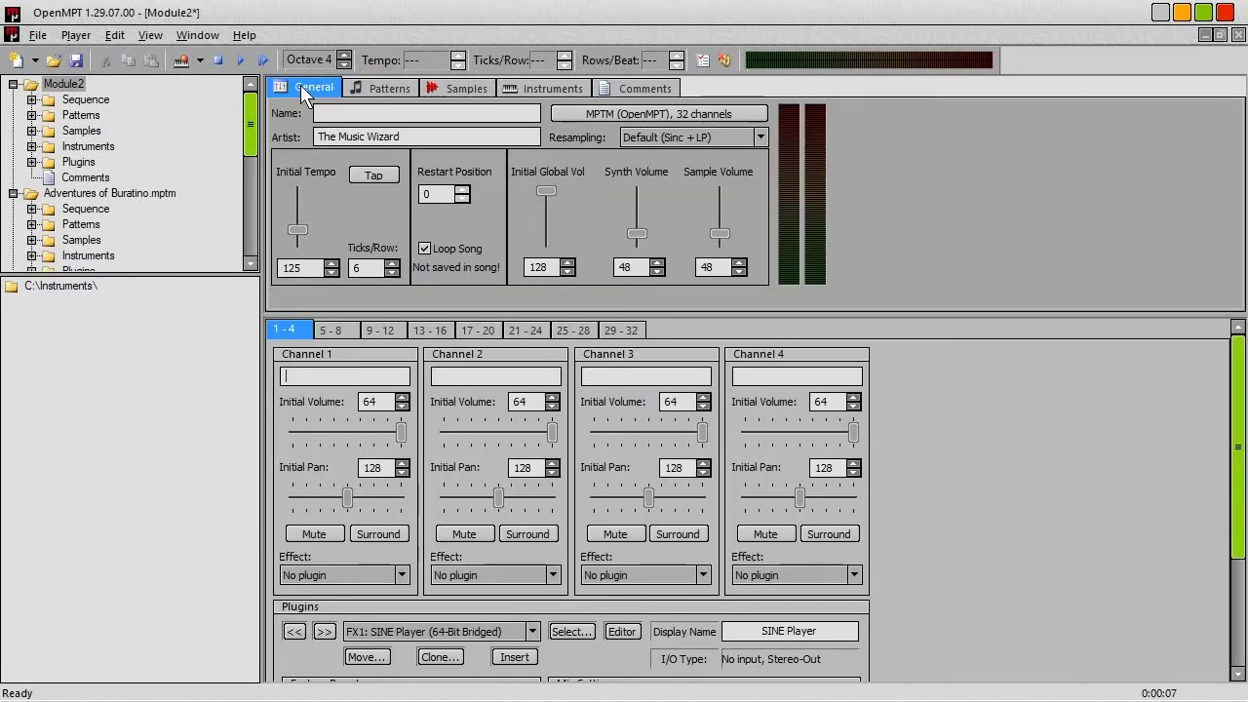
pyautogui.click(446, 632)
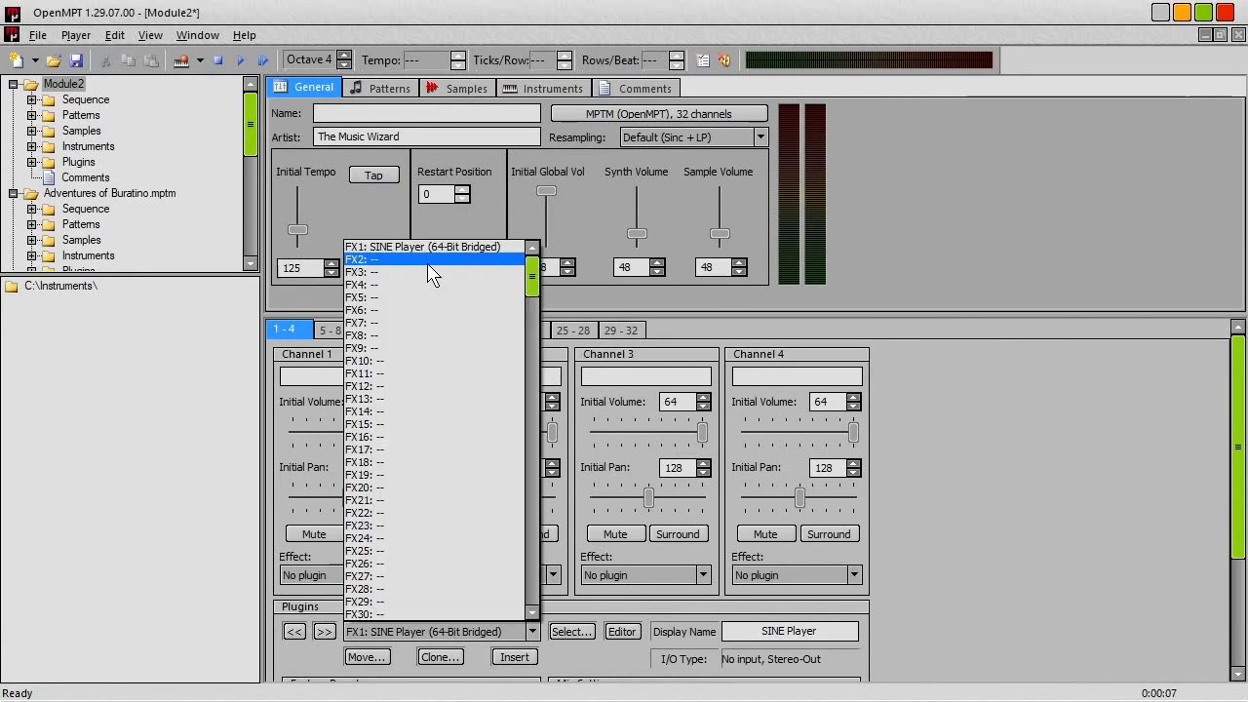
pyautogui.click(432, 259)
pyautogui.click(574, 633)
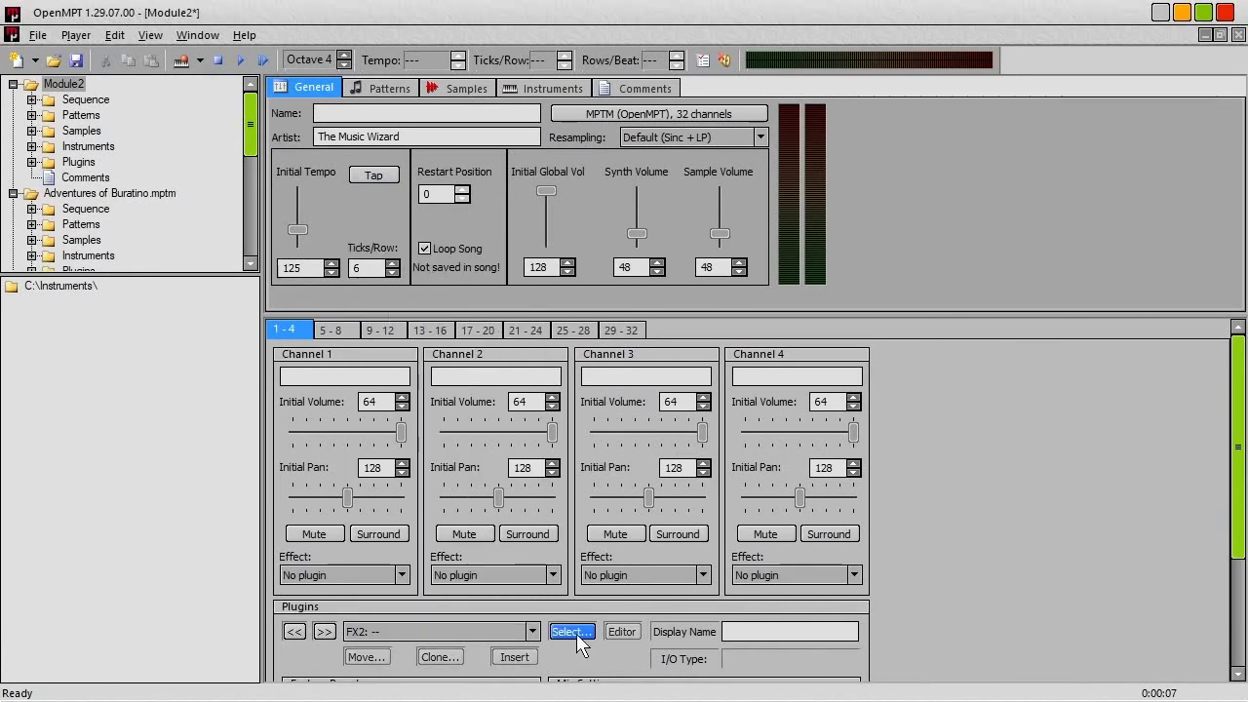
pyautogui.moveTo(612, 306); pyautogui.dragTo(601, 206)
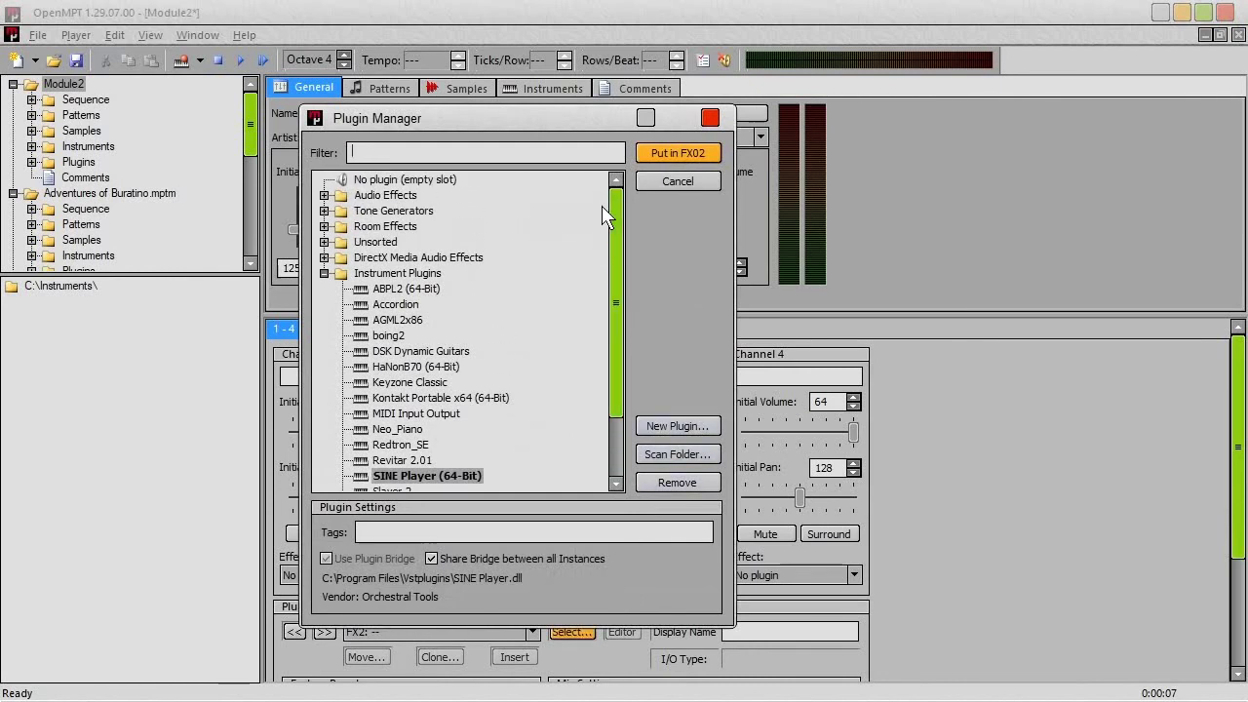
pyautogui.click(324, 195)
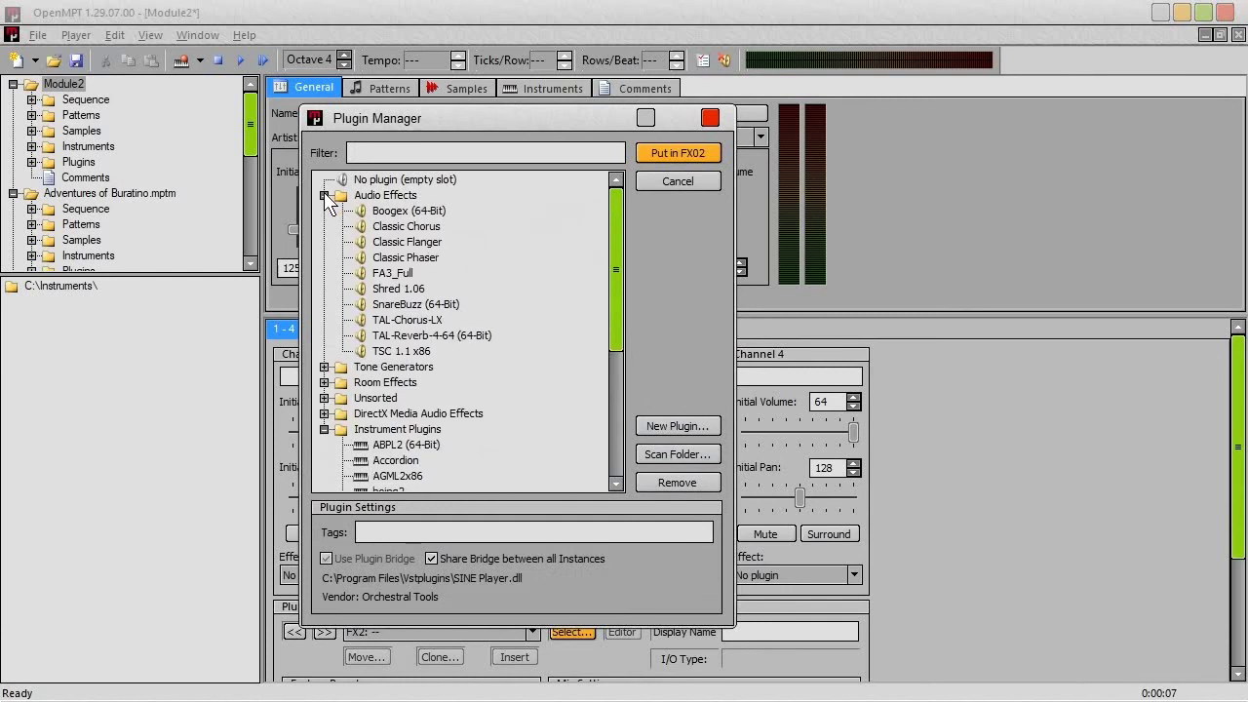
pyautogui.click(325, 195)
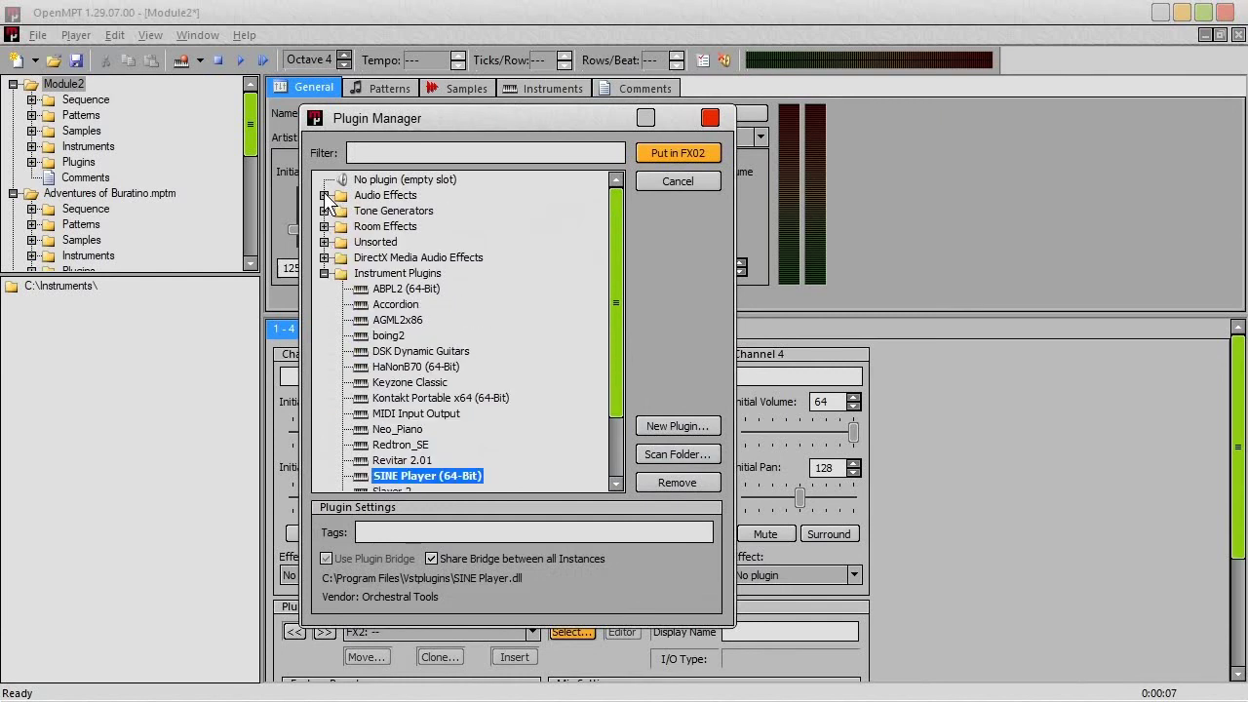
pyautogui.click(324, 242)
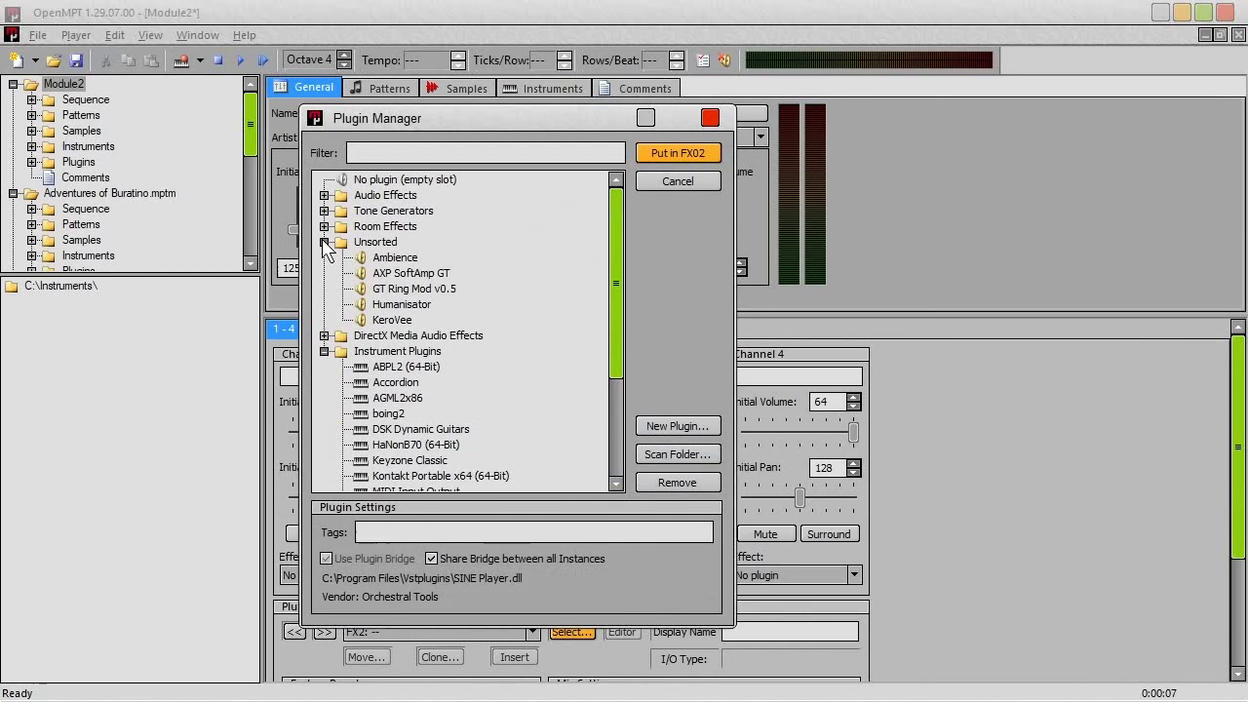
pyautogui.doubleClick(415, 289)
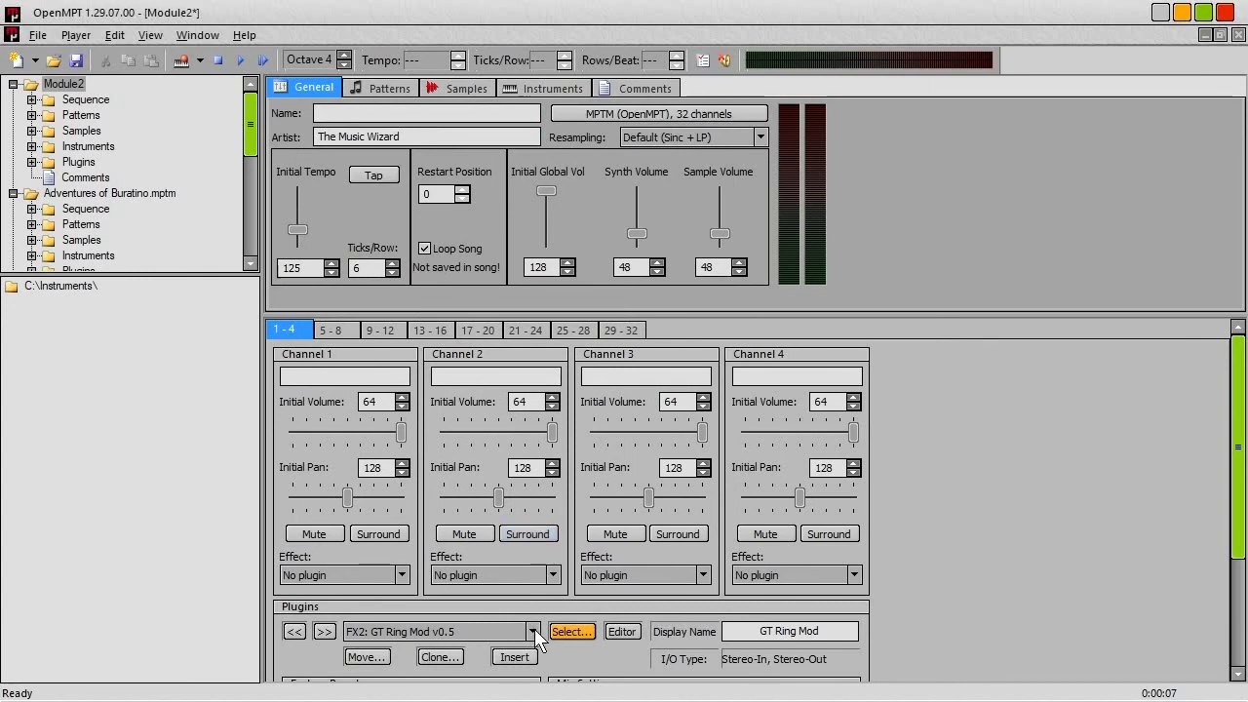
# Route the output of FX1: SINE Player to FX2: GT Ring Mod
pyautogui.click(532, 632)
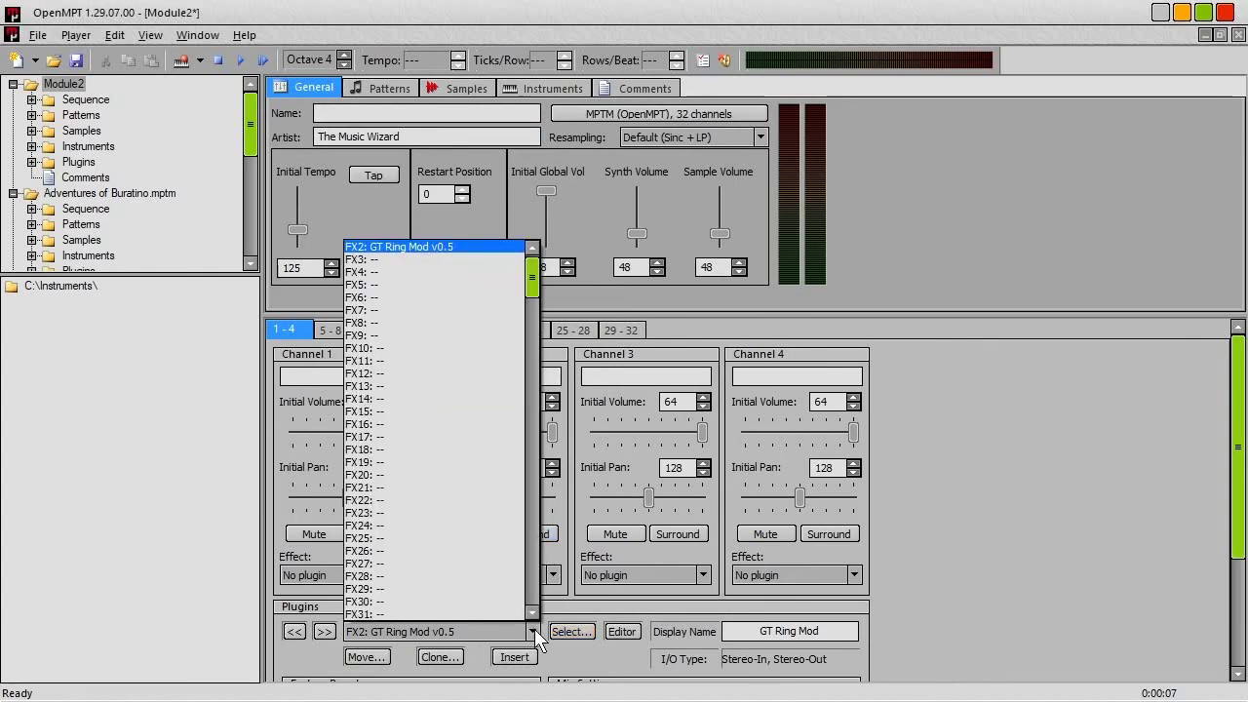
pyautogui.click(532, 247)
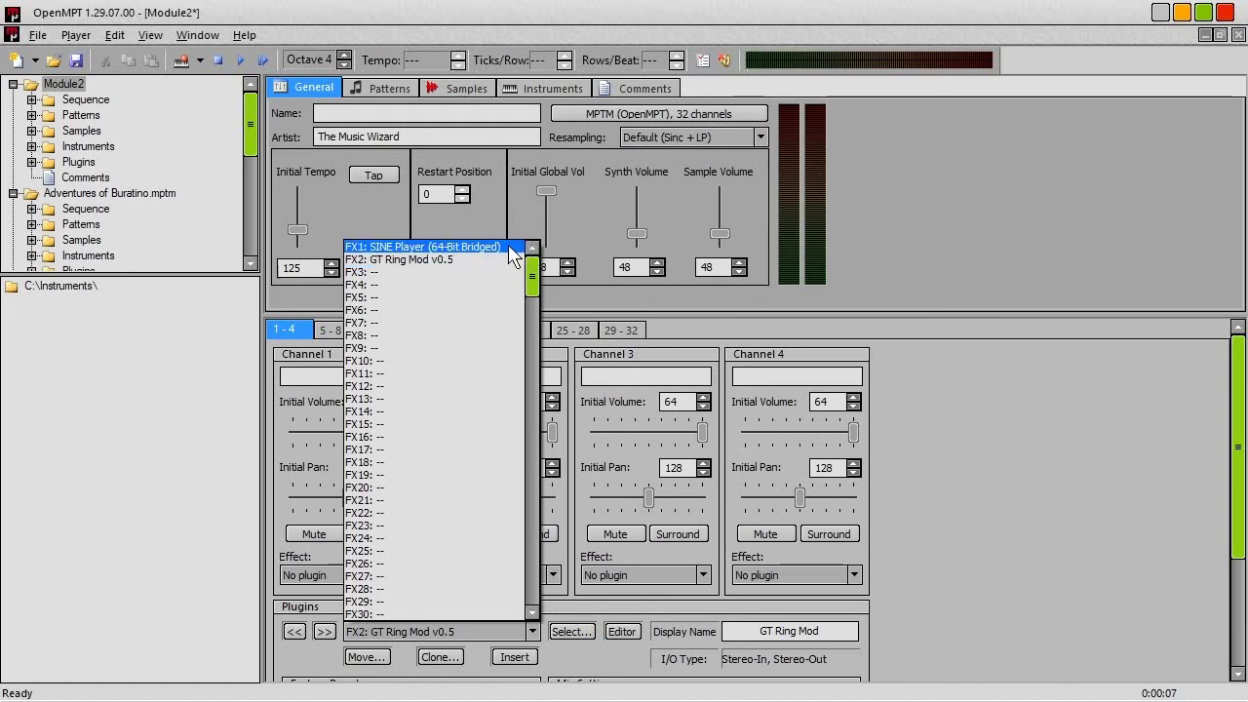
pyautogui.click(468, 247)
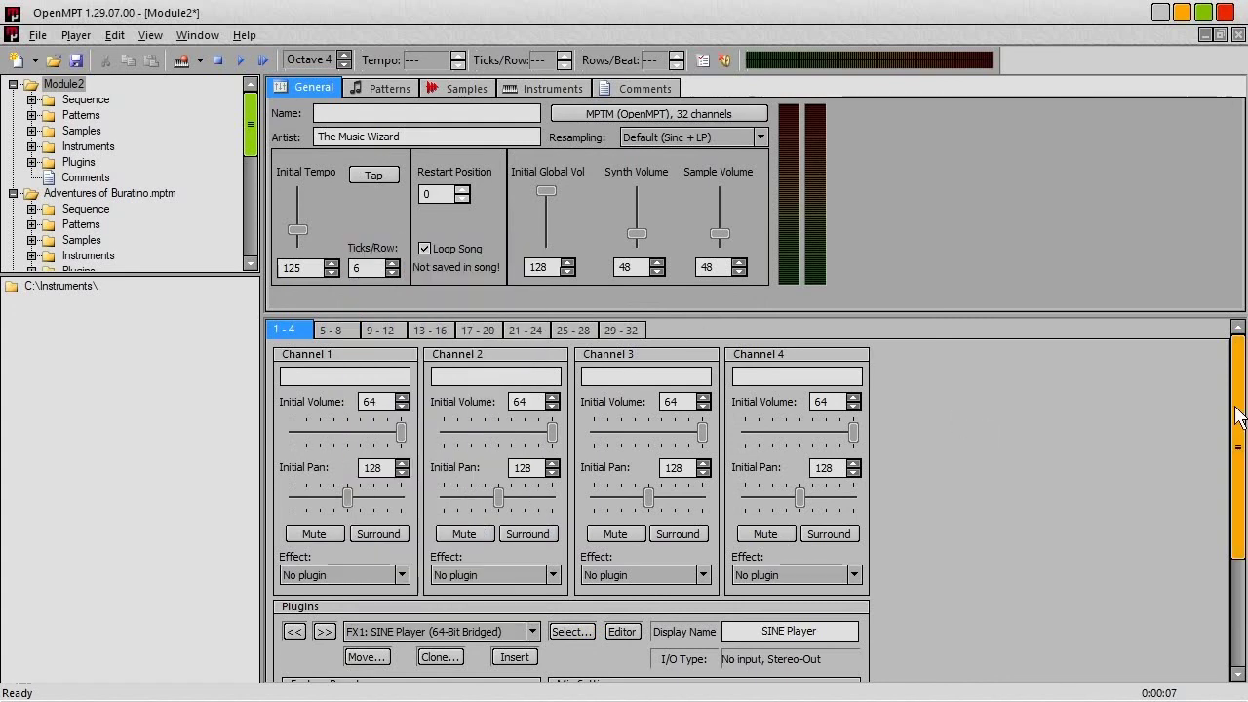
pyautogui.moveTo(1238, 416); pyautogui.dragTo(1239, 522)
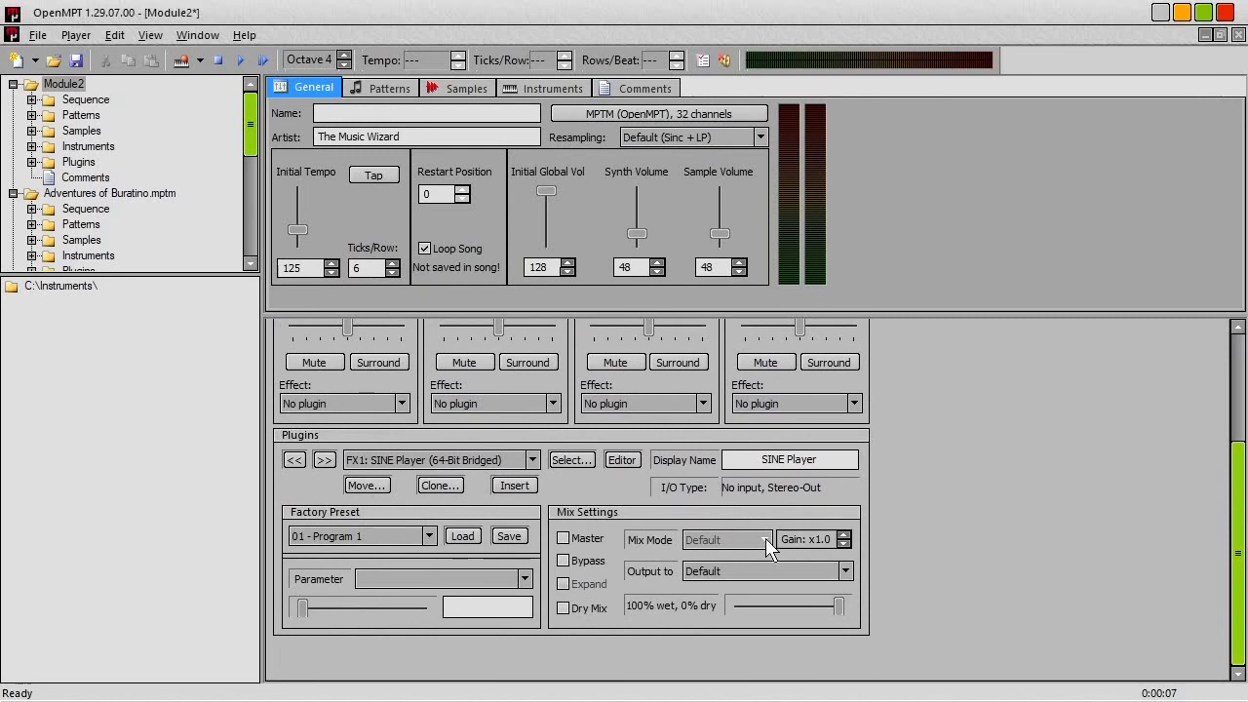
pyautogui.click(738, 572)
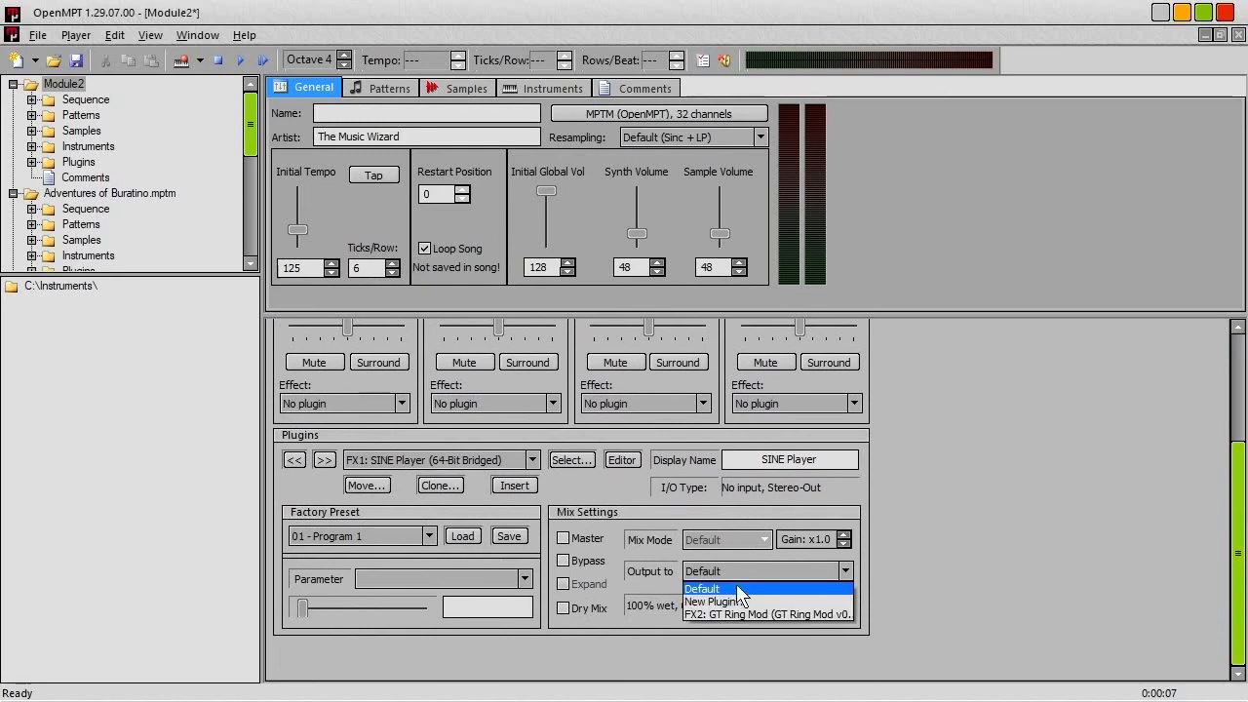
pyautogui.click(727, 614)
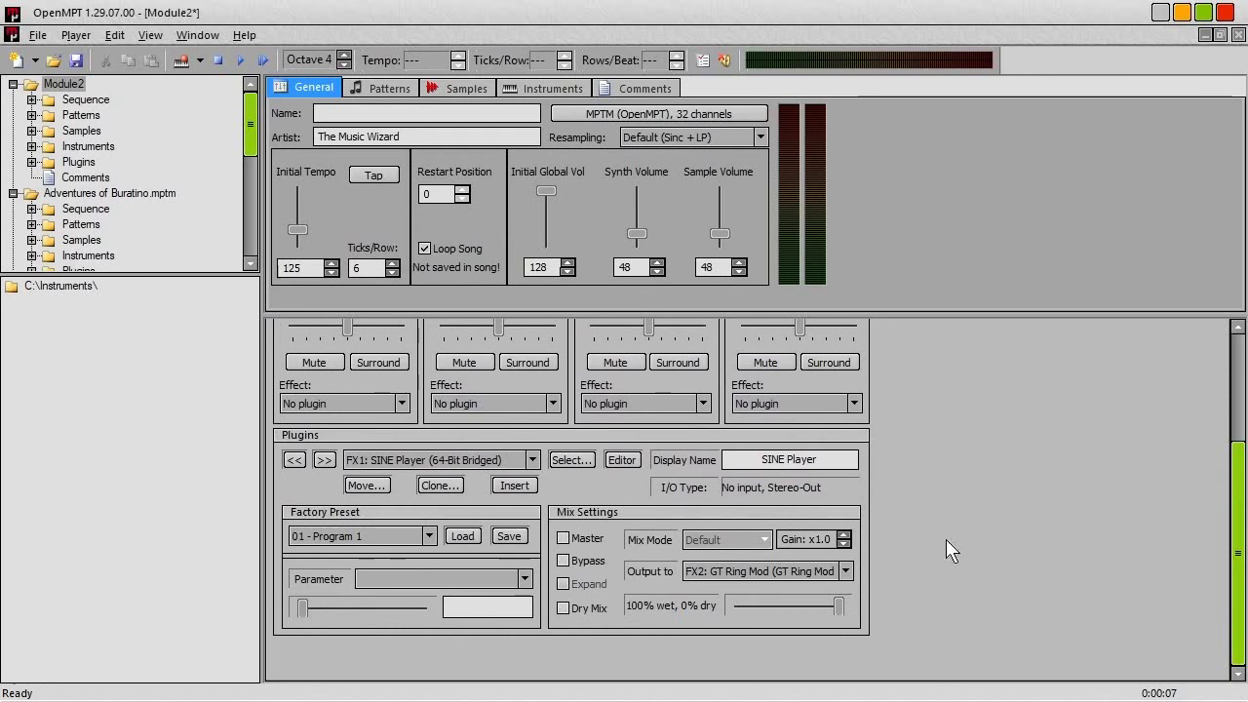
# Open the FX2 GT Ring Mod editor, move it clear of the channel 1 and 2 data, and play the pattern
pyautogui.moveTo(1232, 535); pyautogui.dragTo(1232, 420)
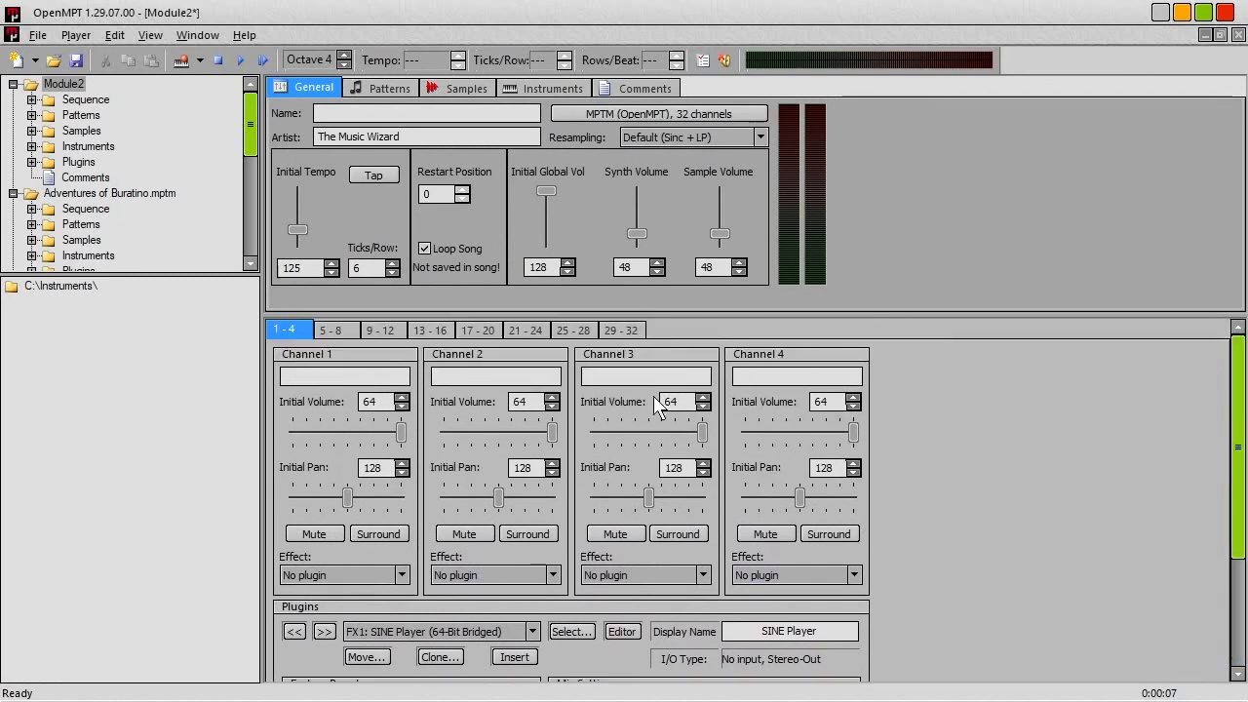
pyautogui.click(450, 627)
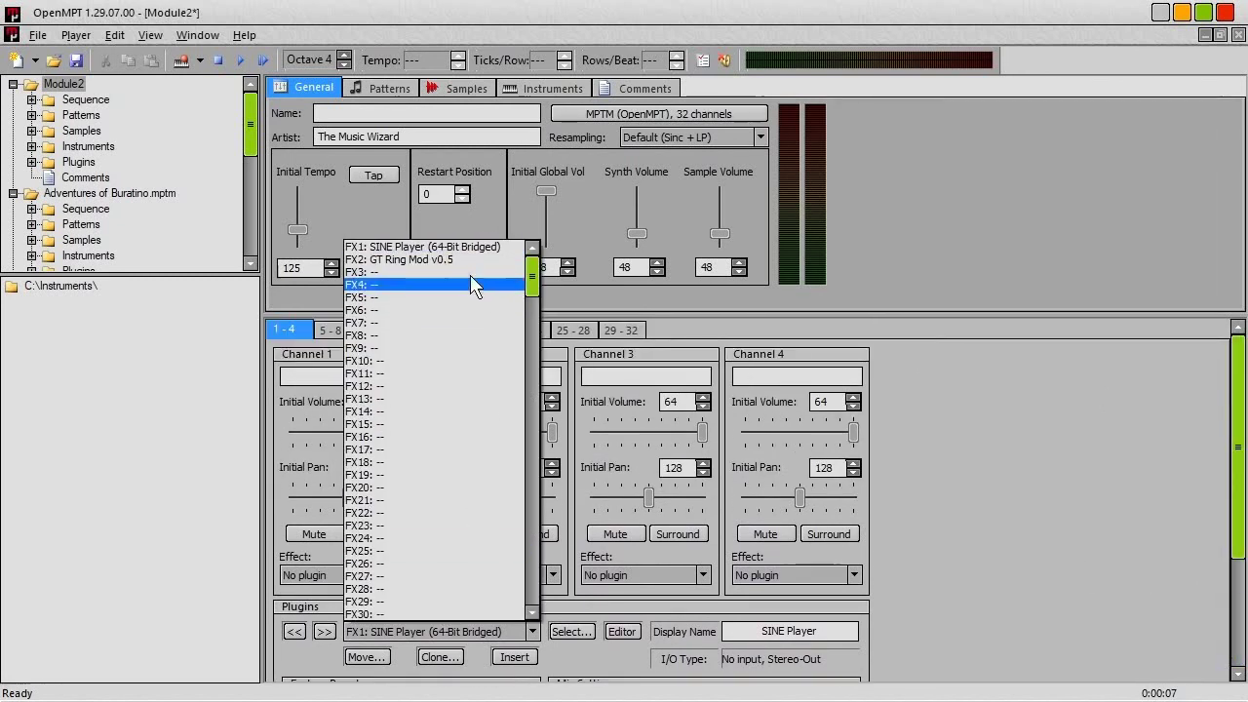
pyautogui.click(409, 260)
pyautogui.click(624, 632)
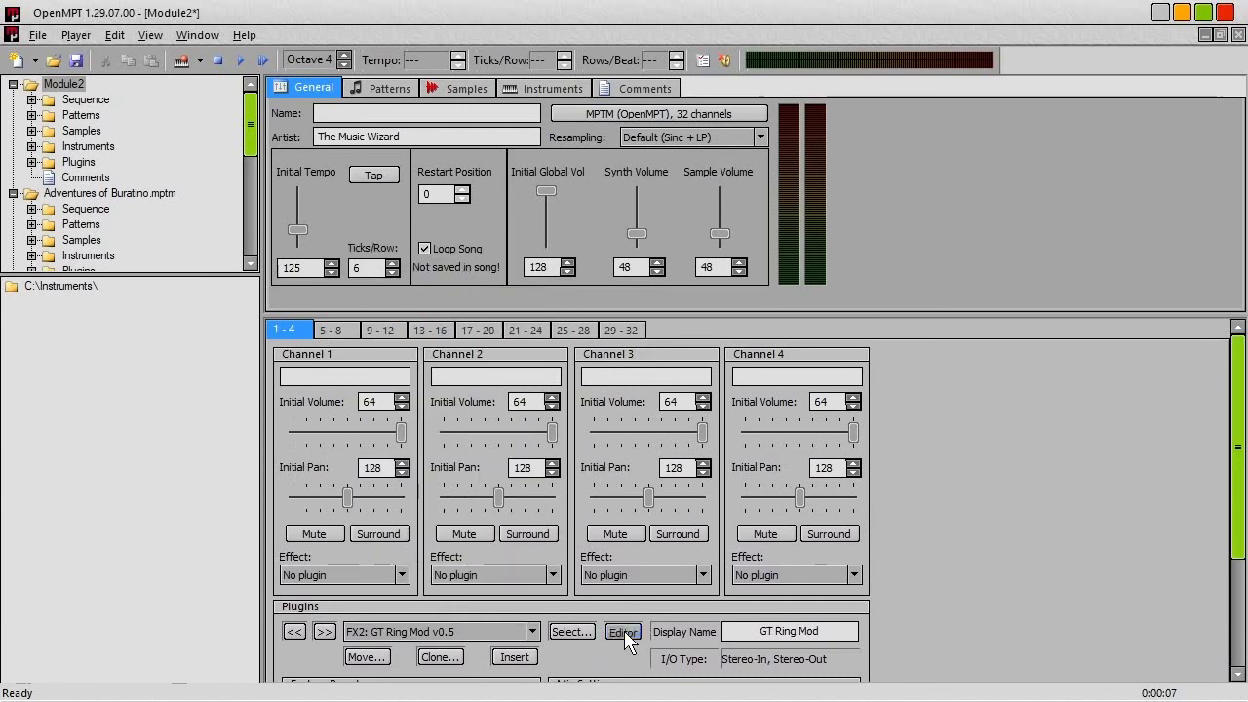
pyautogui.moveTo(177, 61); pyautogui.dragTo(807, 366)
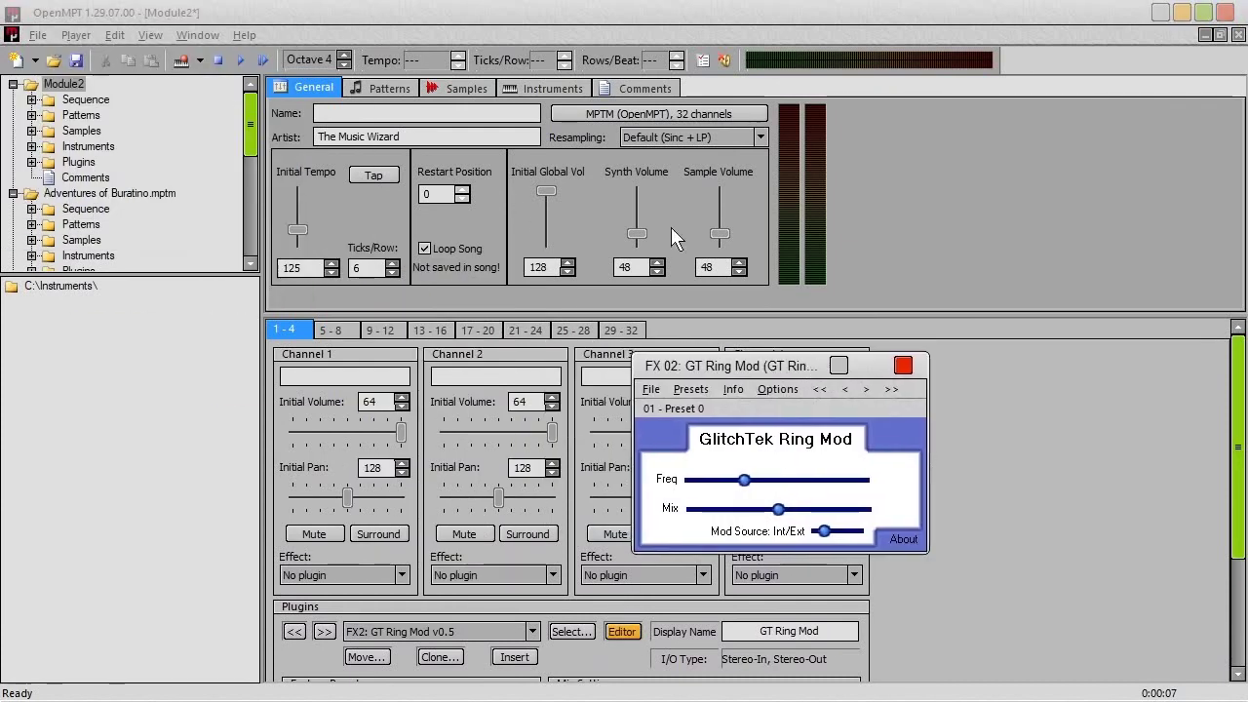
pyautogui.click(375, 87)
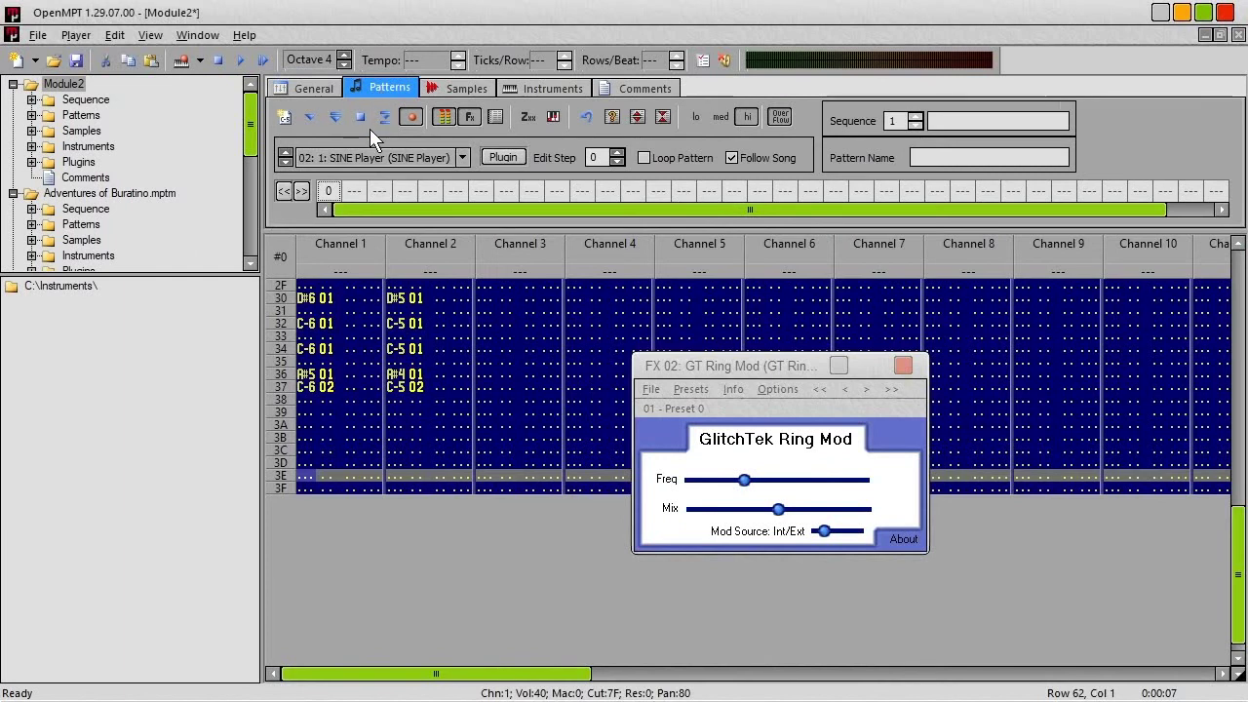
pyautogui.click(336, 117)
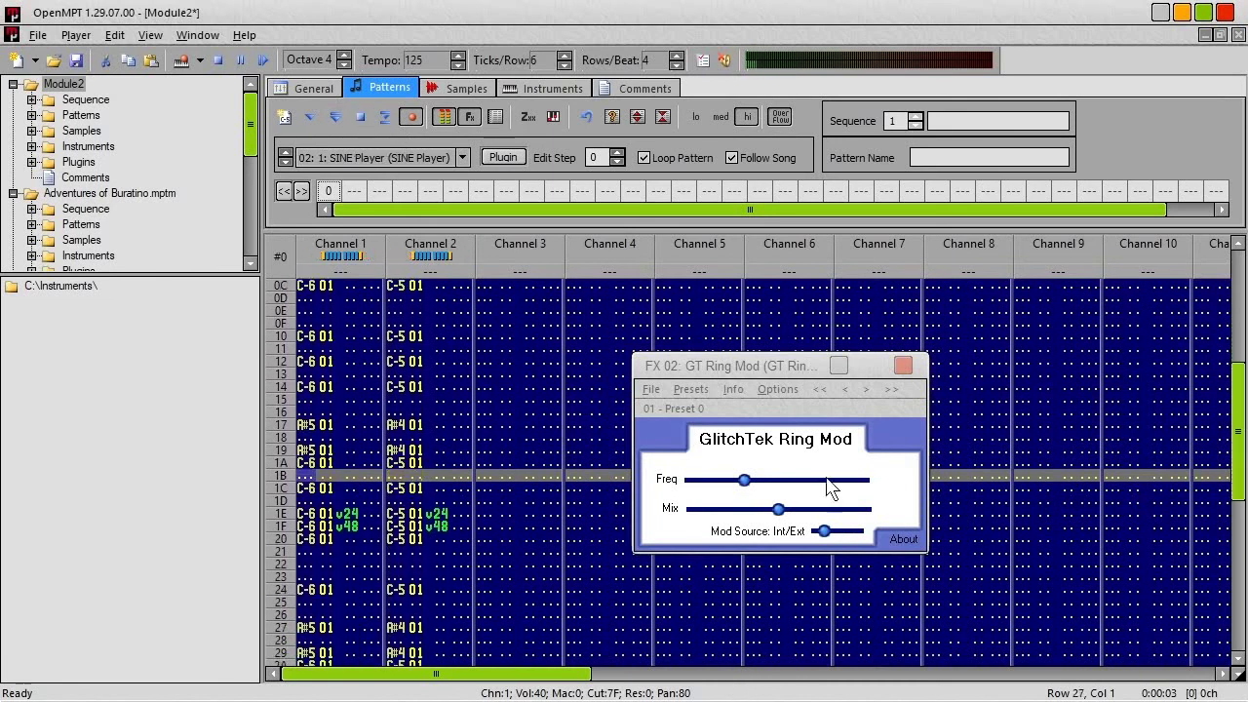
# Raise GT Ring Mod's Freq to about two thirds and Mix to nearly full during playback, stop playback, and close the plugin editor
pyautogui.moveTo(746, 482); pyautogui.dragTo(749, 515)
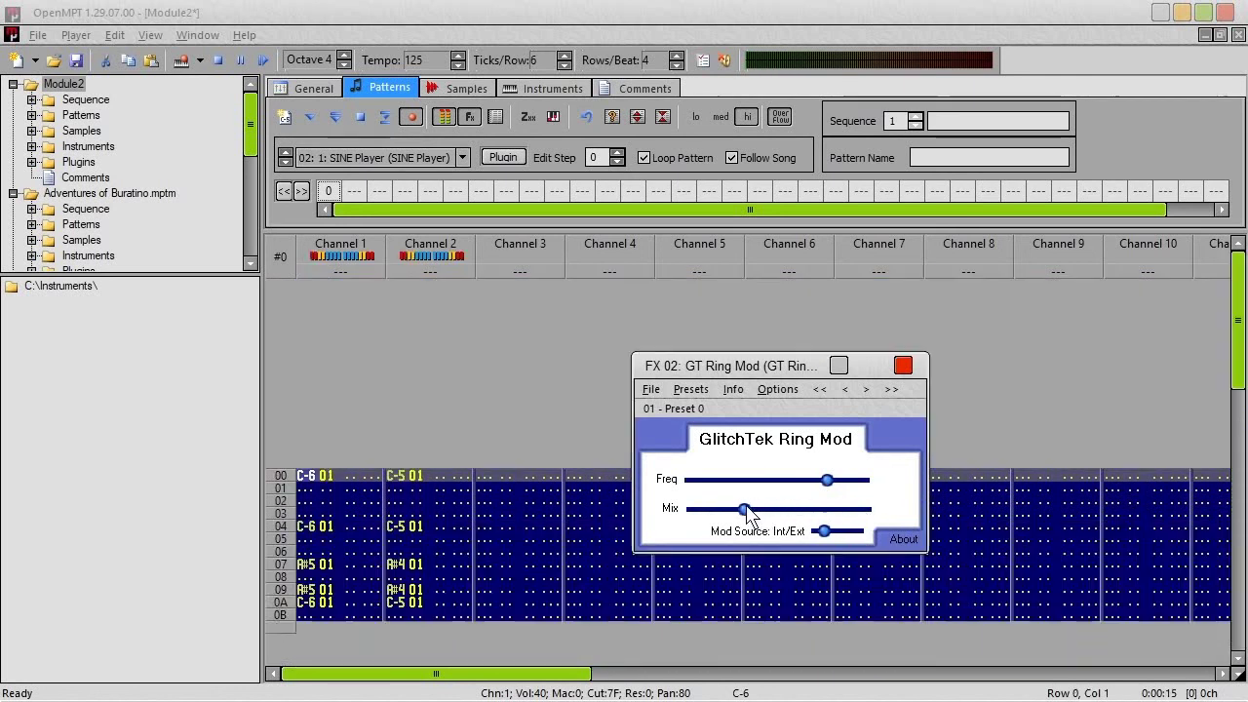
pyautogui.moveTo(828, 481); pyautogui.dragTo(855, 496)
pyautogui.moveTo(757, 505); pyautogui.dragTo(803, 482)
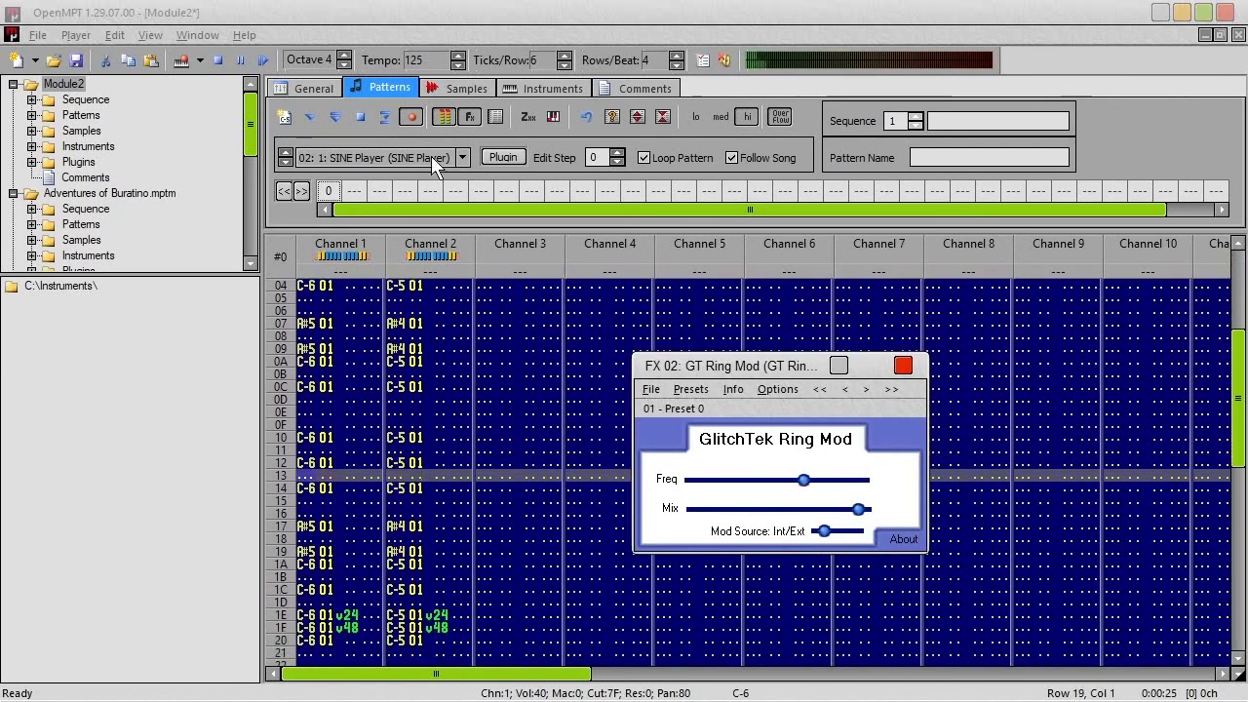
pyautogui.click(360, 116)
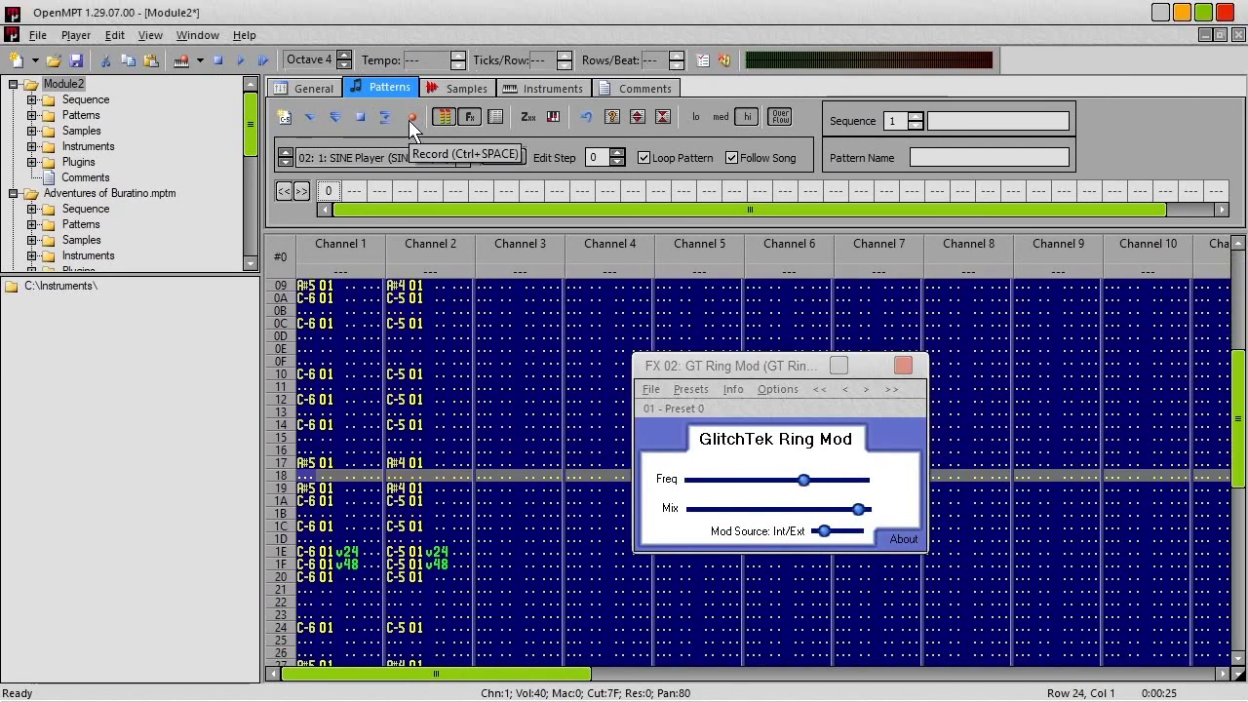
pyautogui.click(409, 120)
pyautogui.click(903, 366)
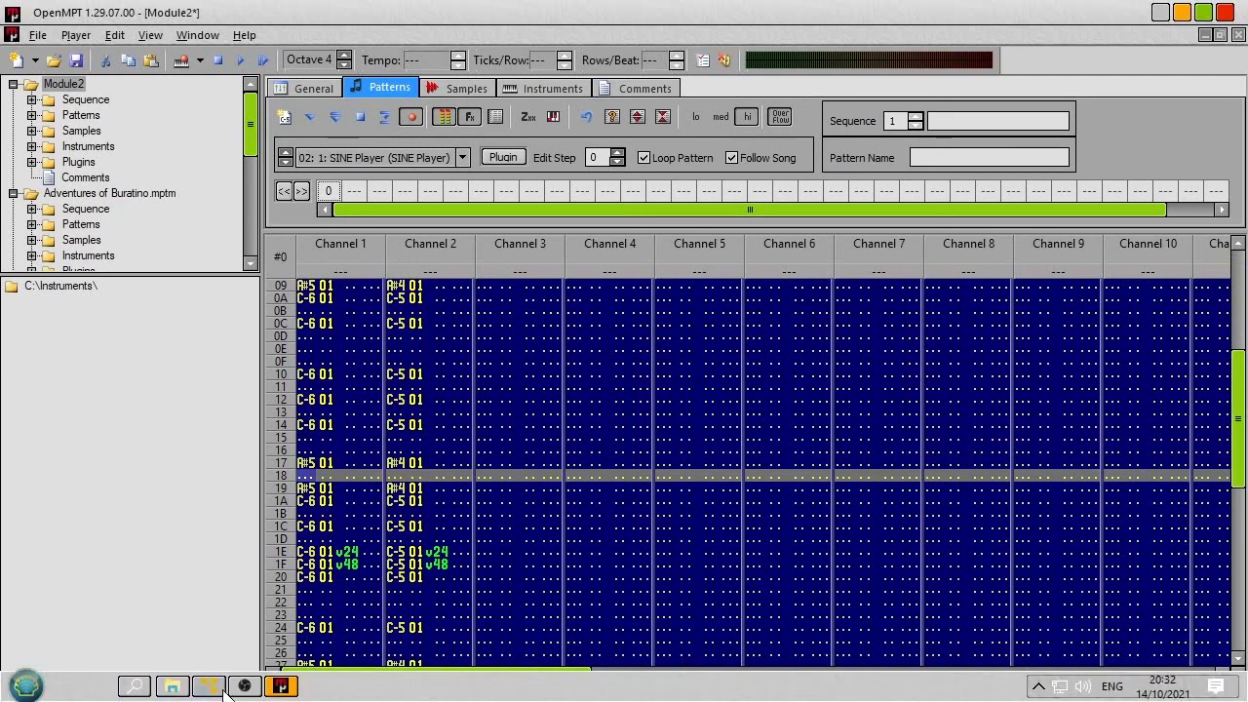
pyautogui.click(245, 687)
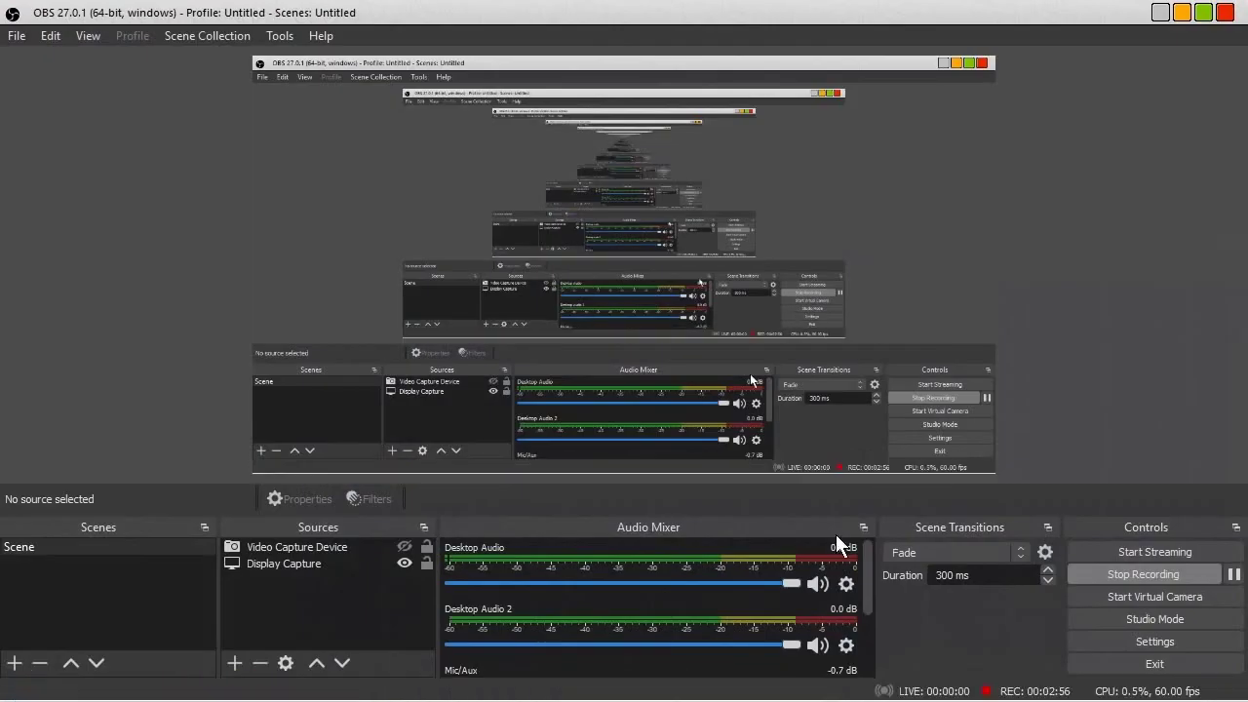
pyautogui.click(1107, 570)
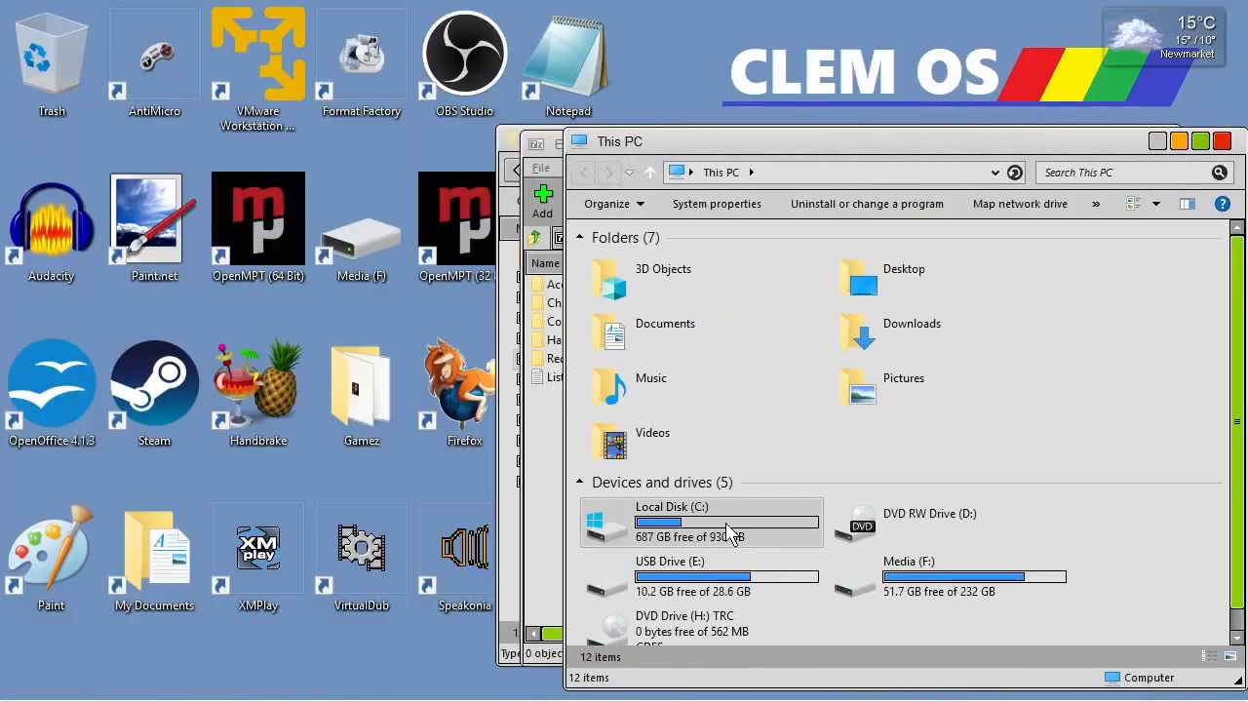
pyautogui.doubleClick(641, 510)
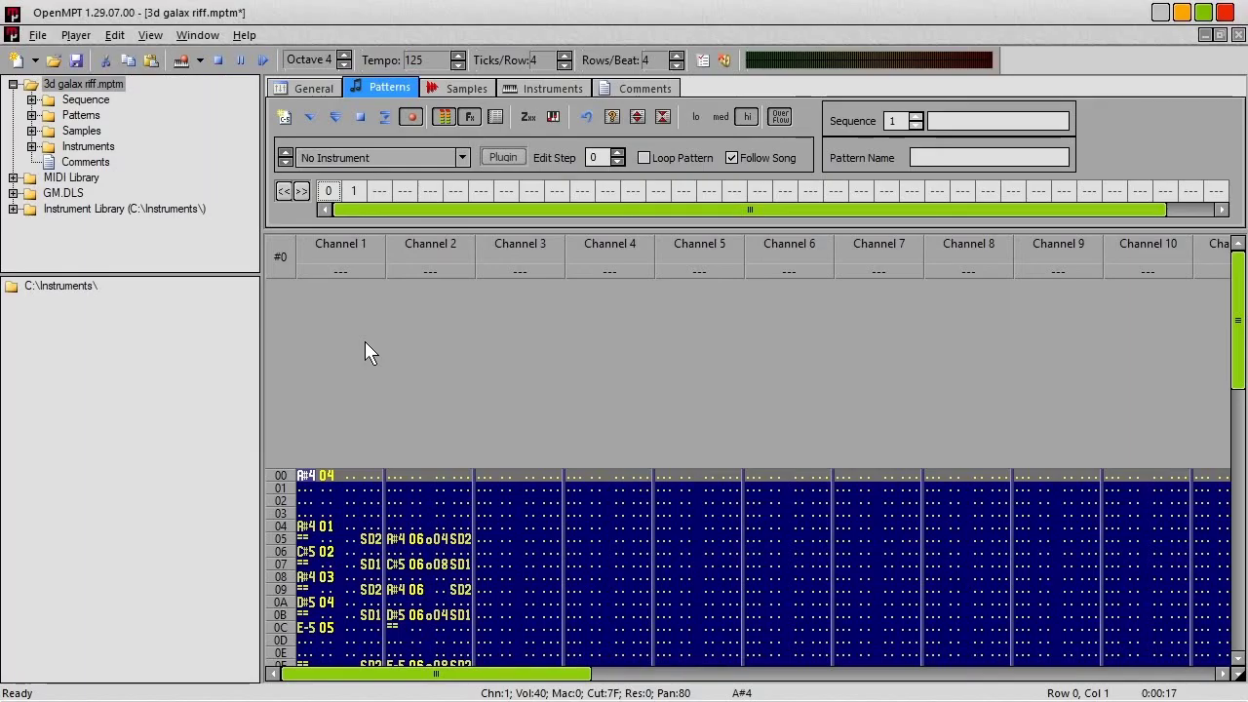
pyautogui.click(301, 89)
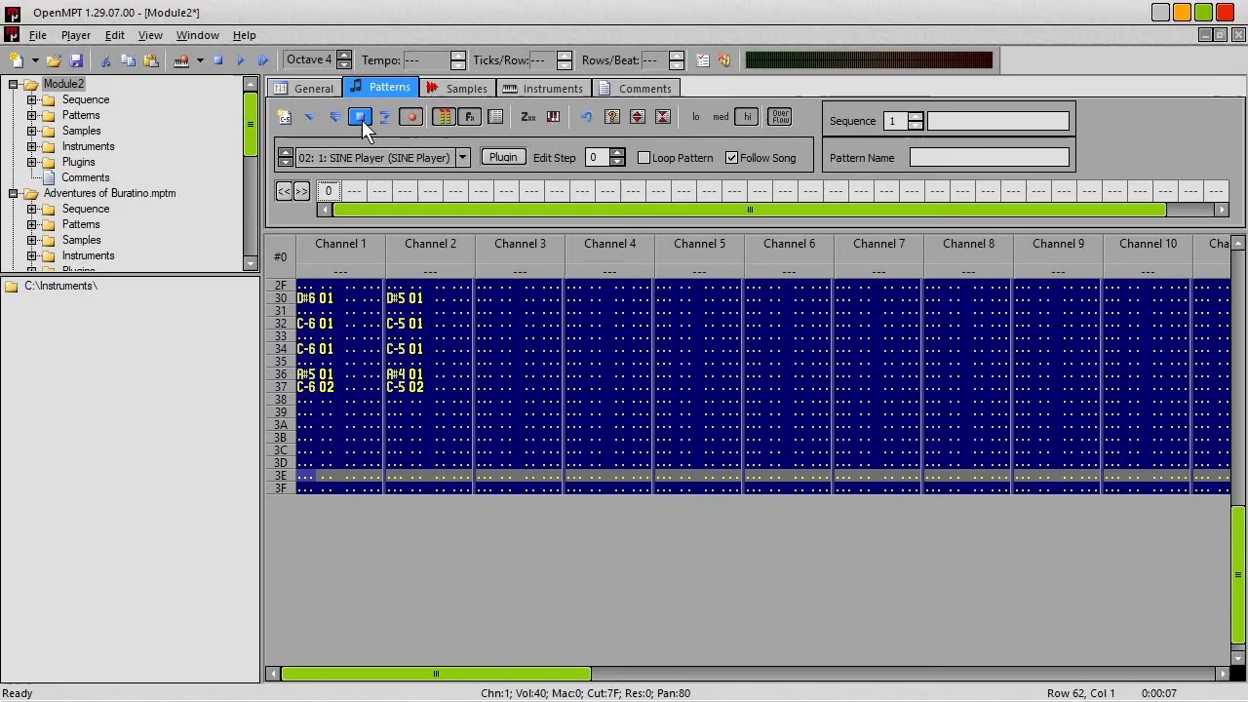
pyautogui.click(302, 86)
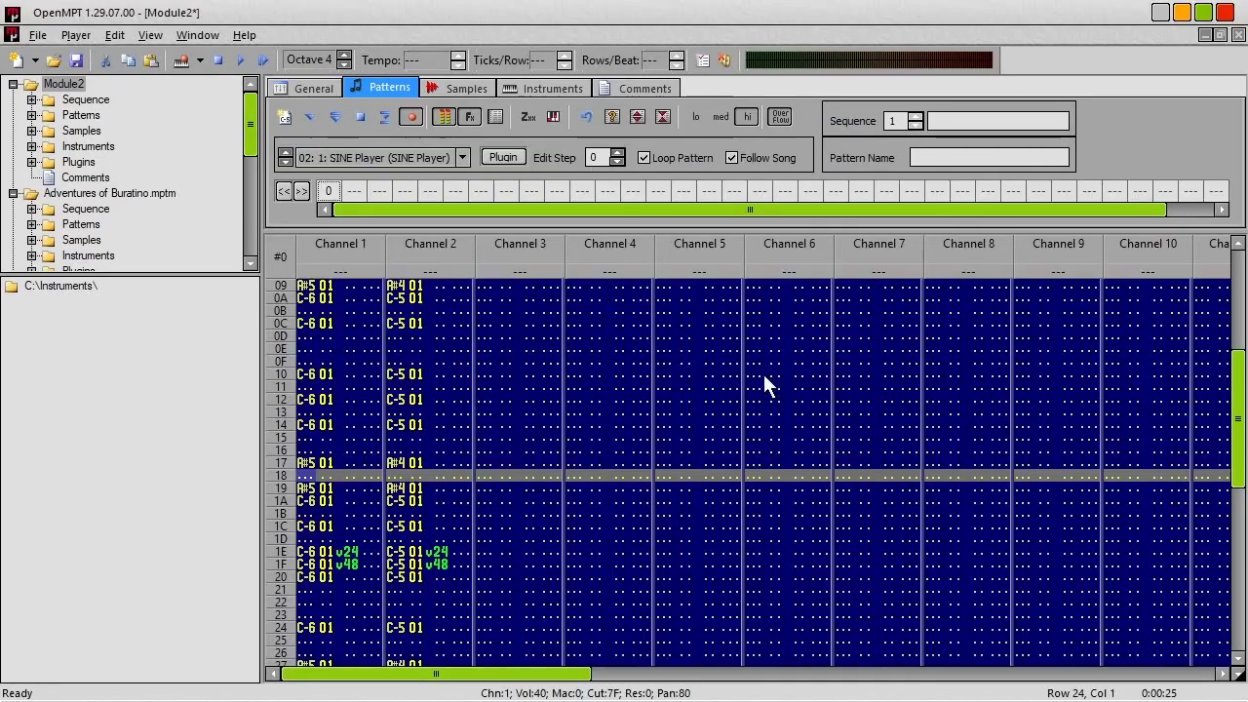